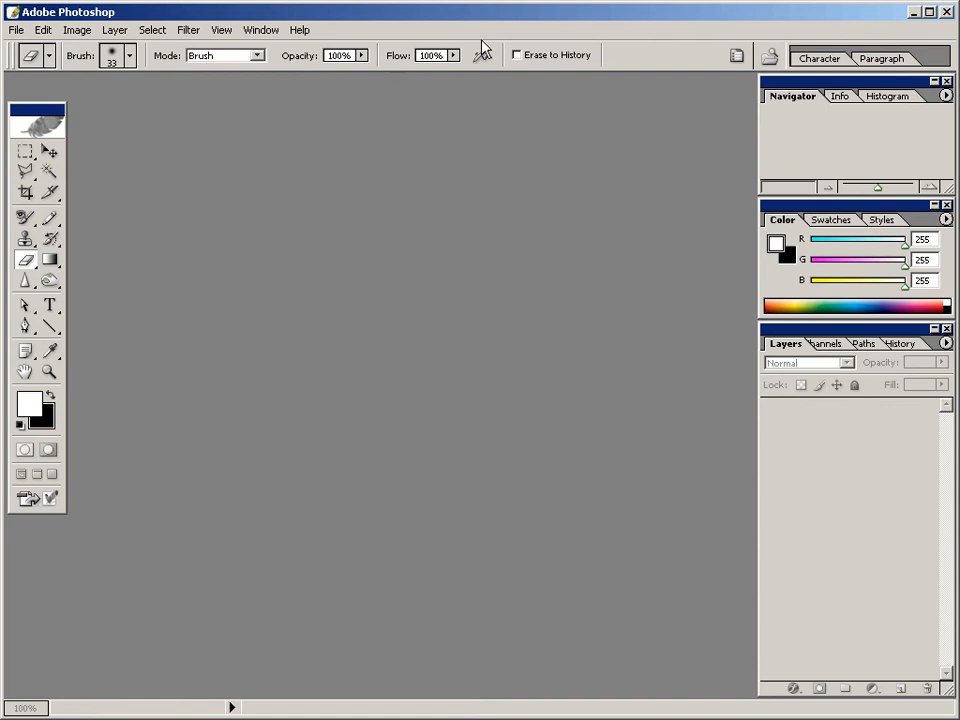
Create a new 400 by 200 pixel RGB document at 72 pixels/inch with a white background.
click(16, 30)
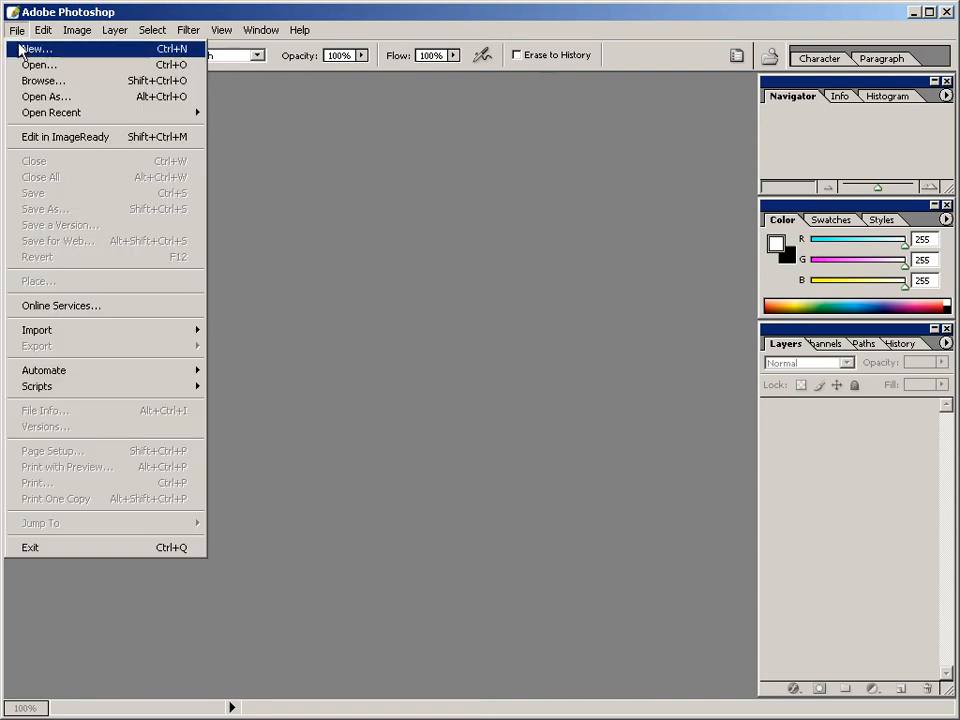
click(20, 48)
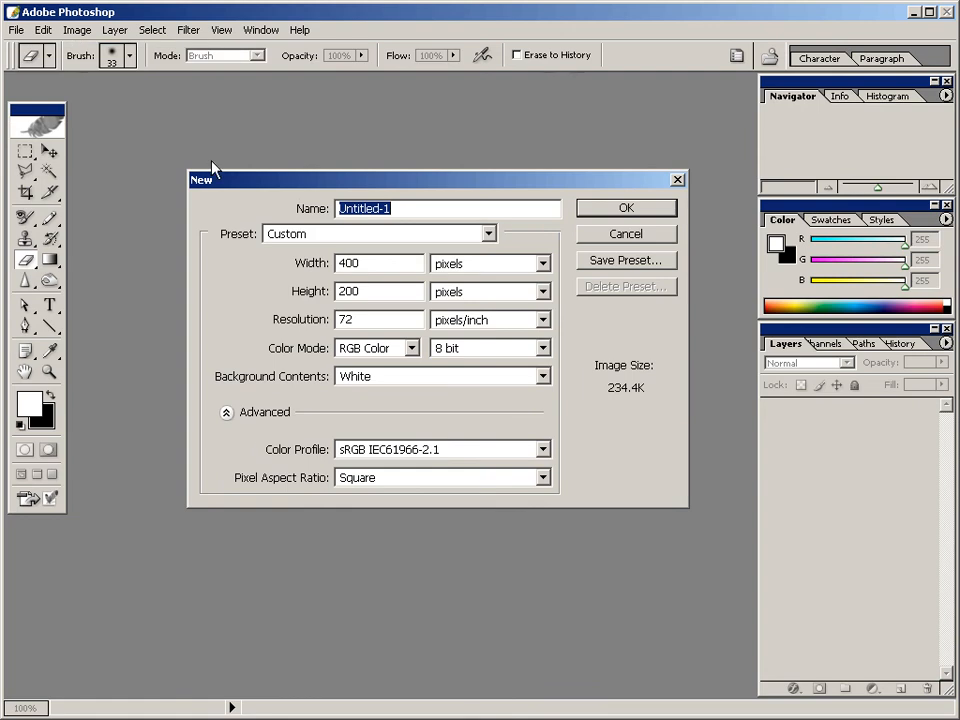
double_click(369, 262)
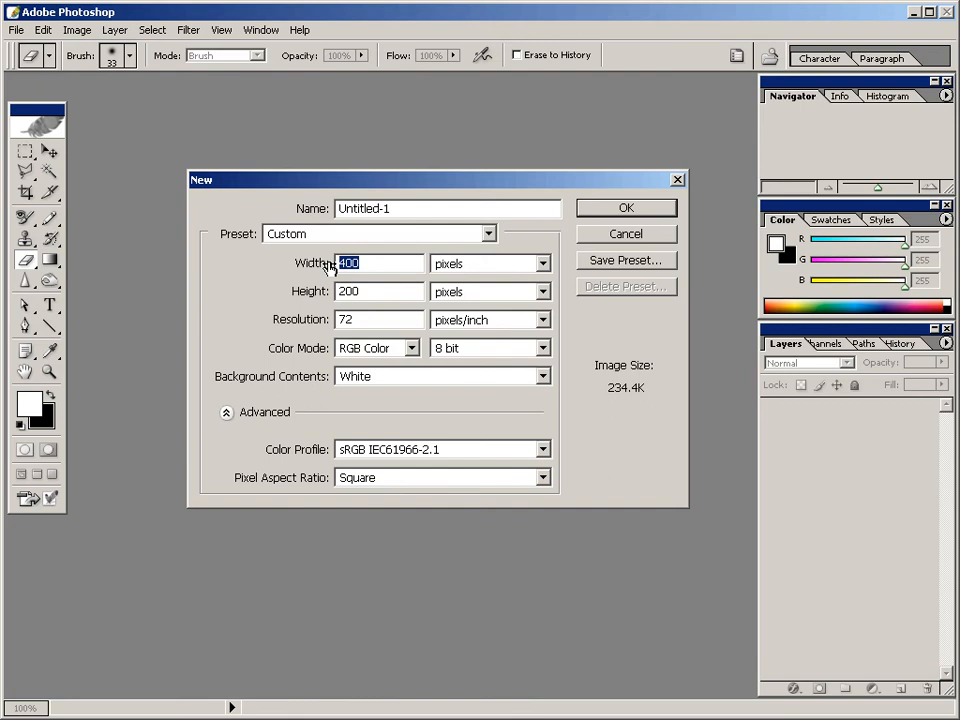
double_click(377, 290)
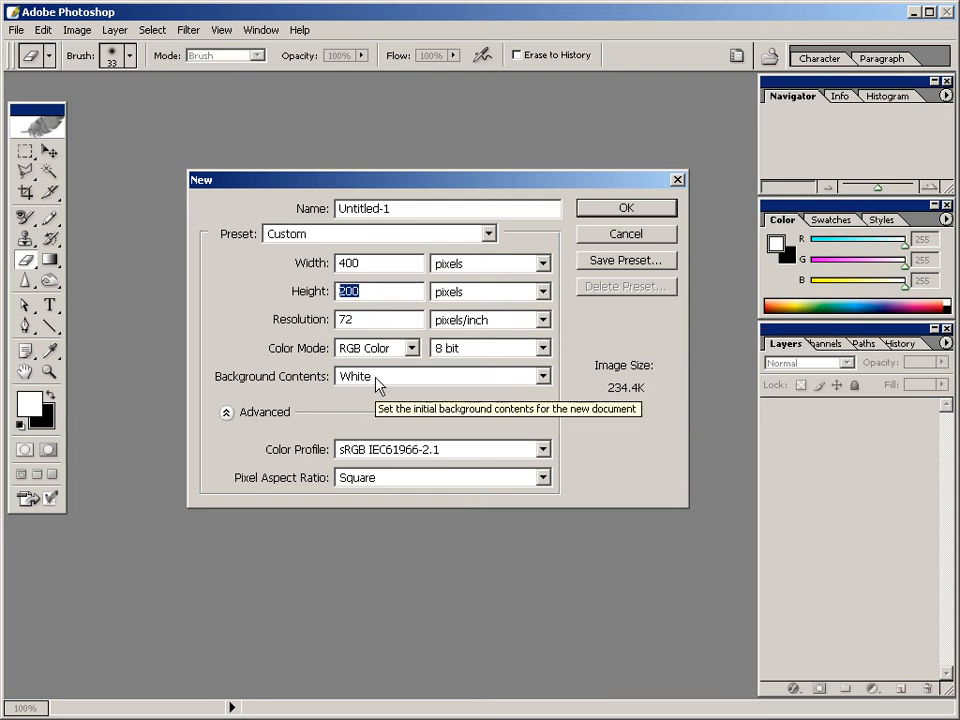
click(616, 212)
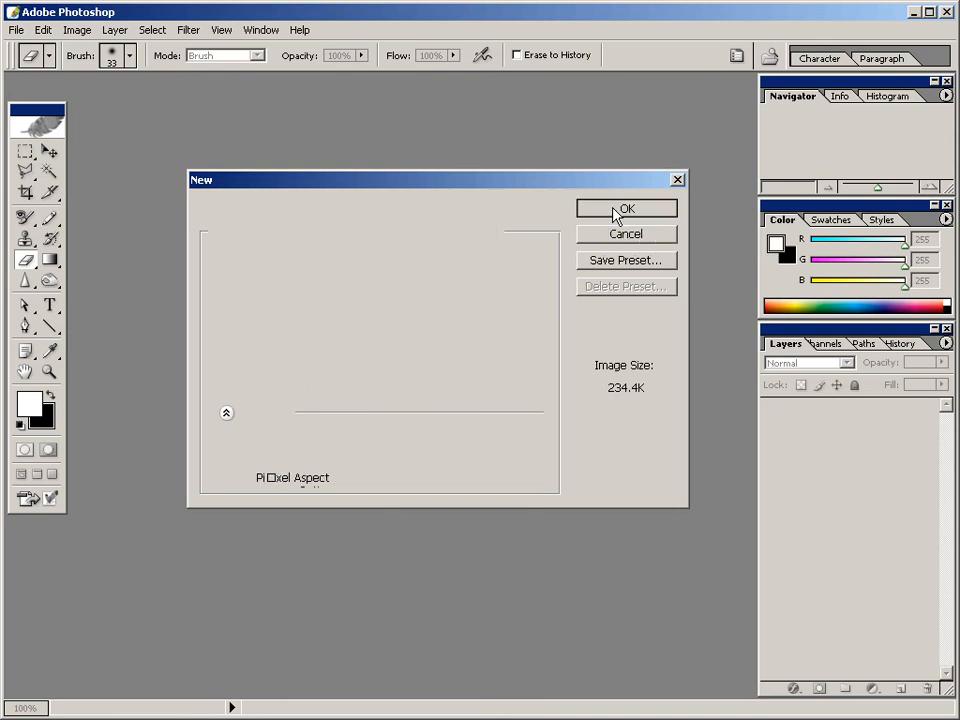
Move and enlarge the document window to fill the space between toolbox and palettes, leaving empty margin around the canvas.
drag(261, 100, 365, 224)
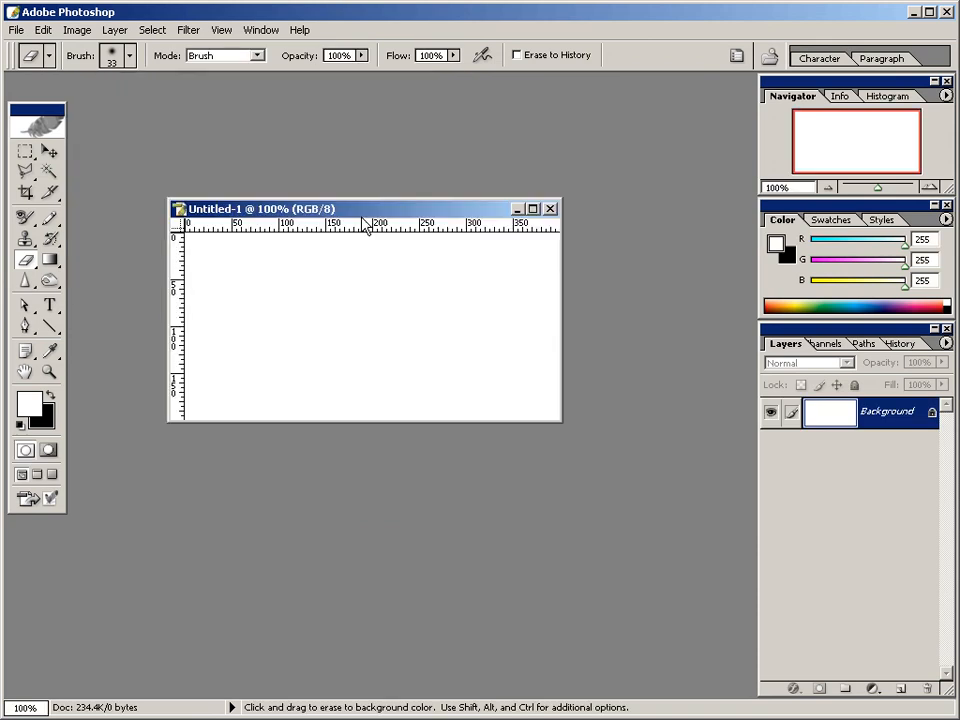
drag(561, 420, 731, 490)
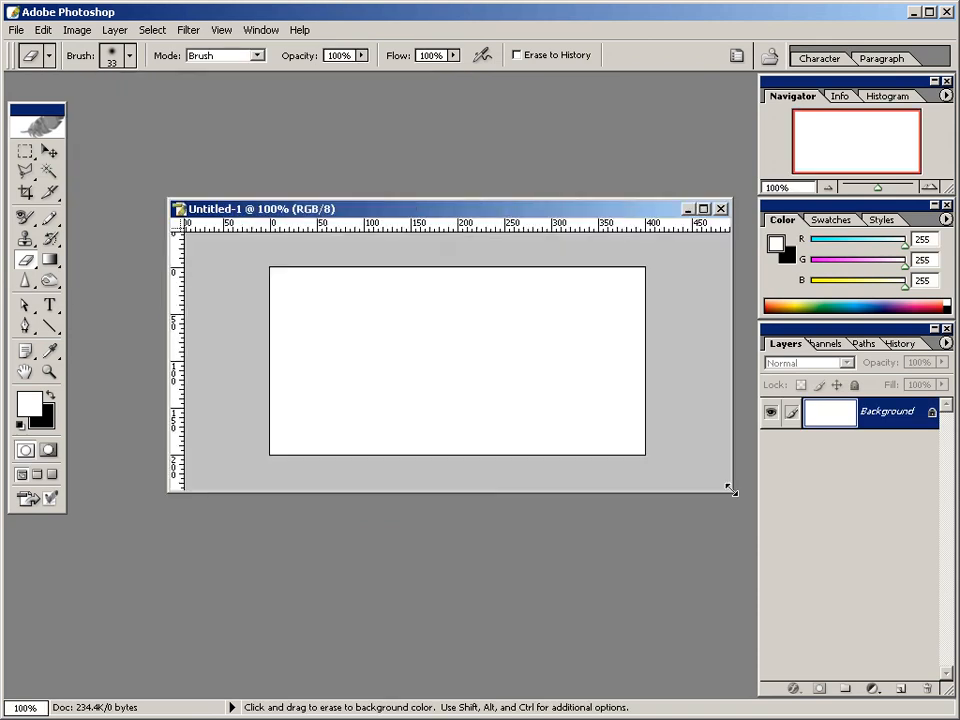
drag(561, 210, 462, 205)
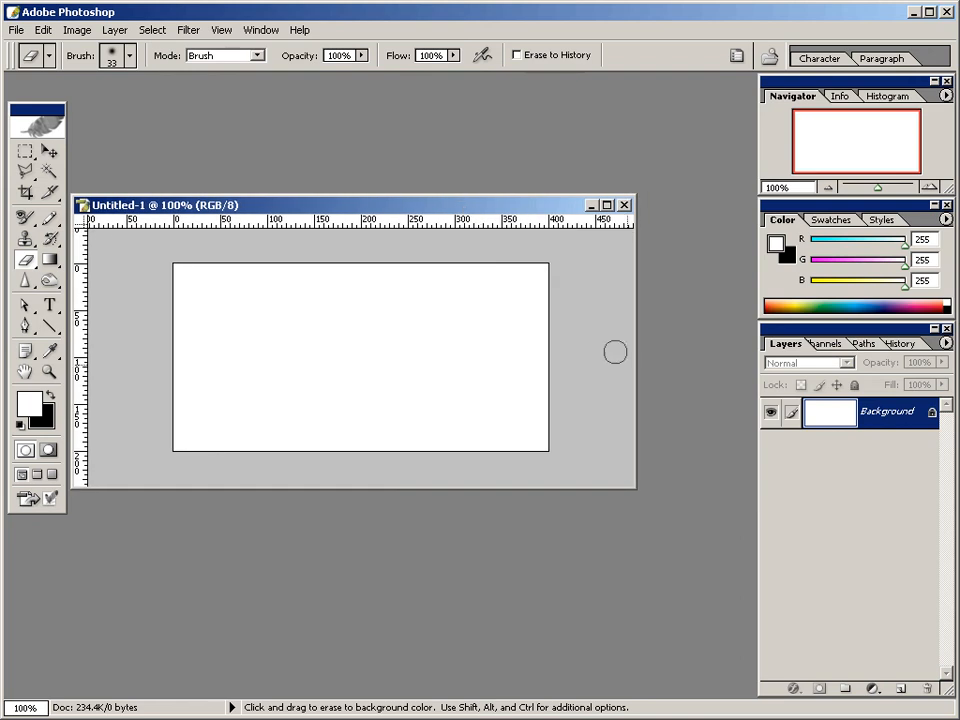
drag(636, 491, 755, 496)
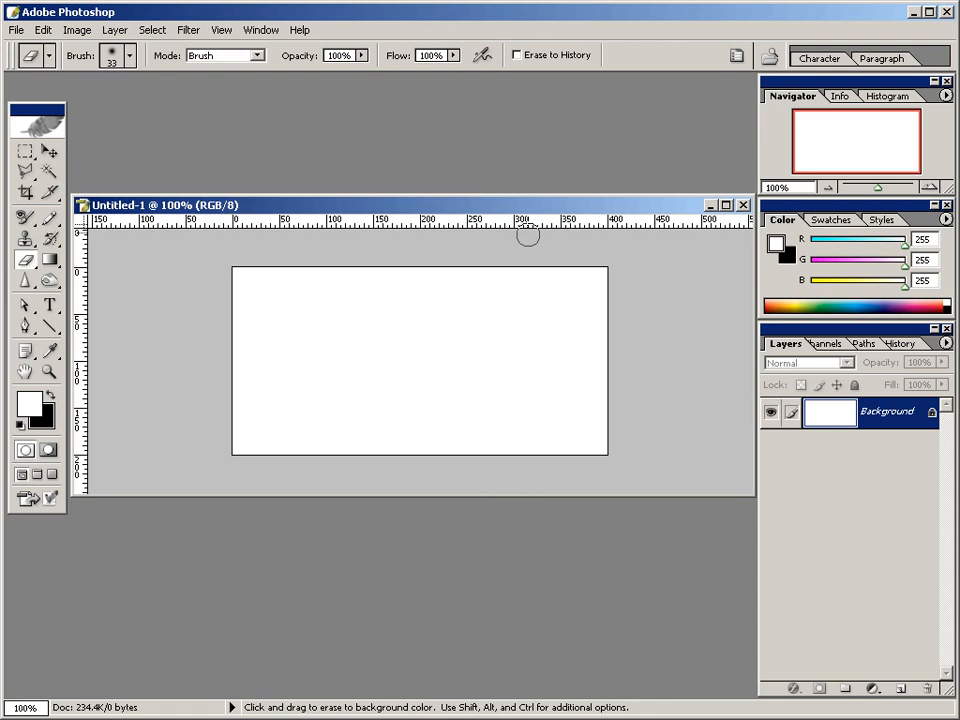
drag(514, 208, 516, 196)
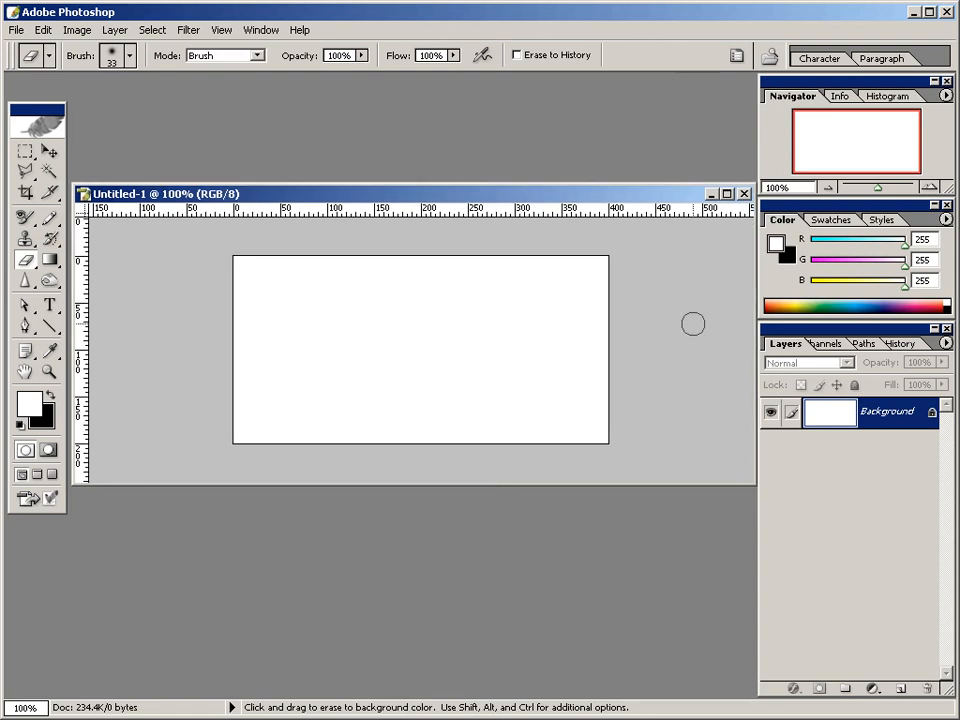
click(224, 31)
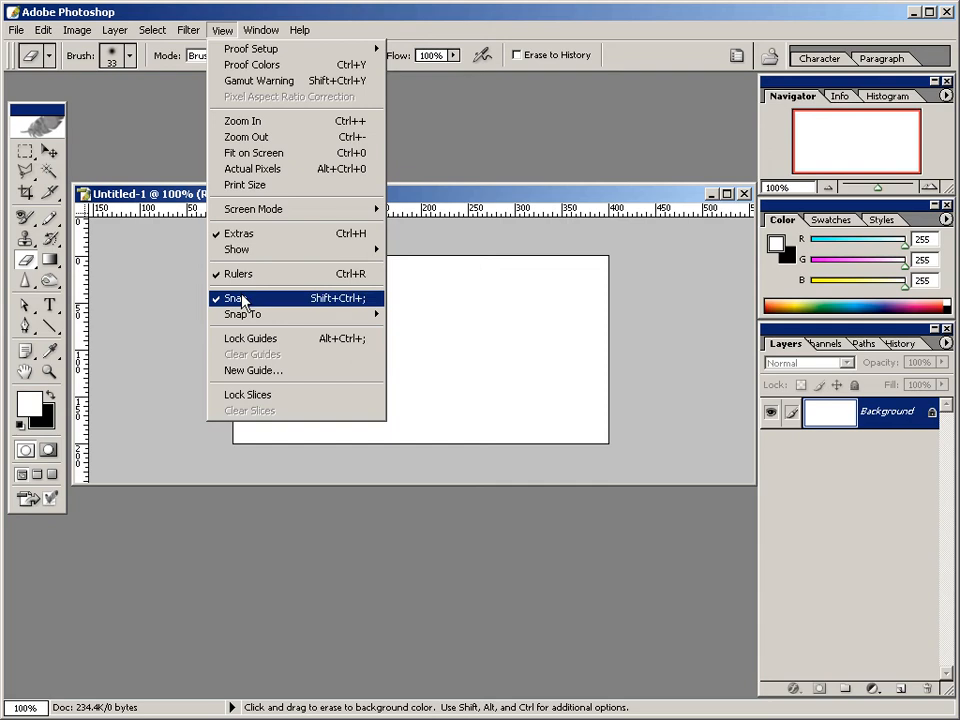
click(219, 26)
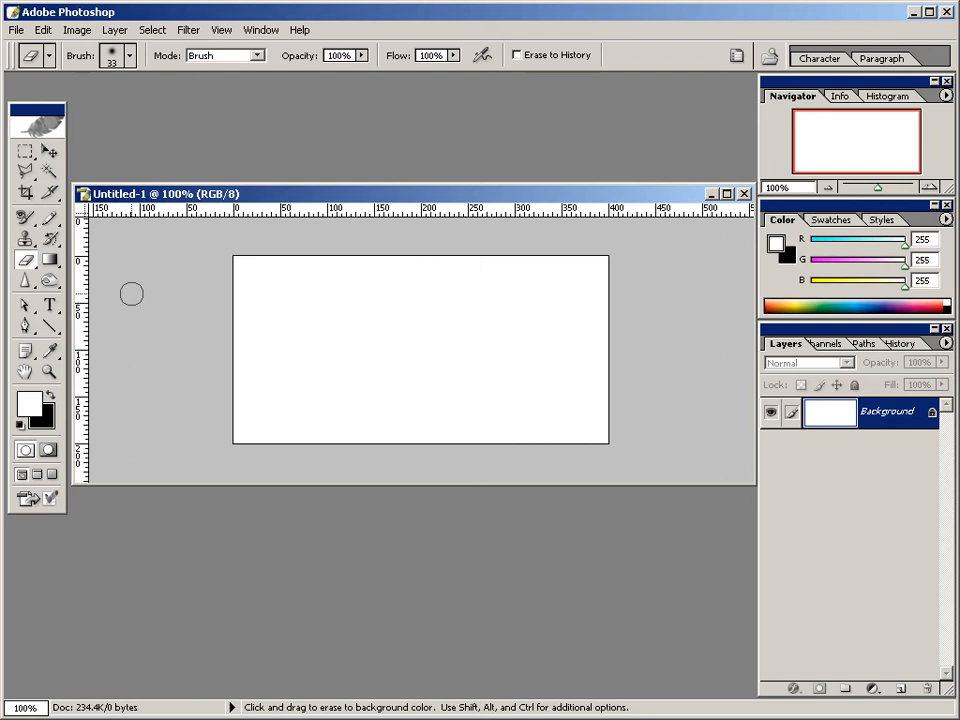
Turn off the web-colors-only restriction and set the foreground color to grey 666666.
click(31, 405)
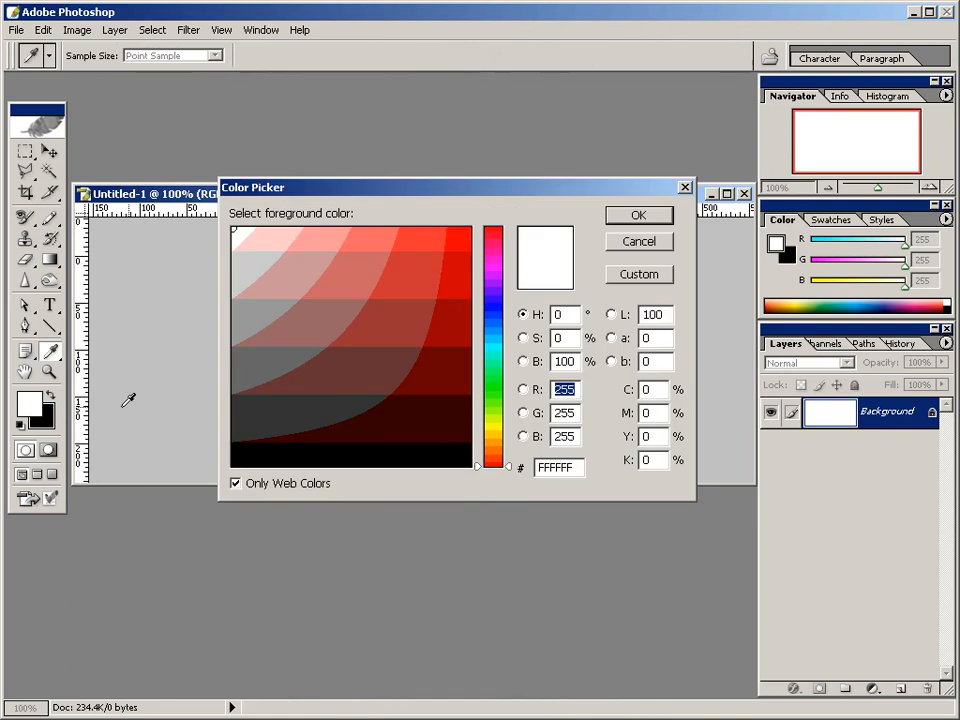
click(254, 487)
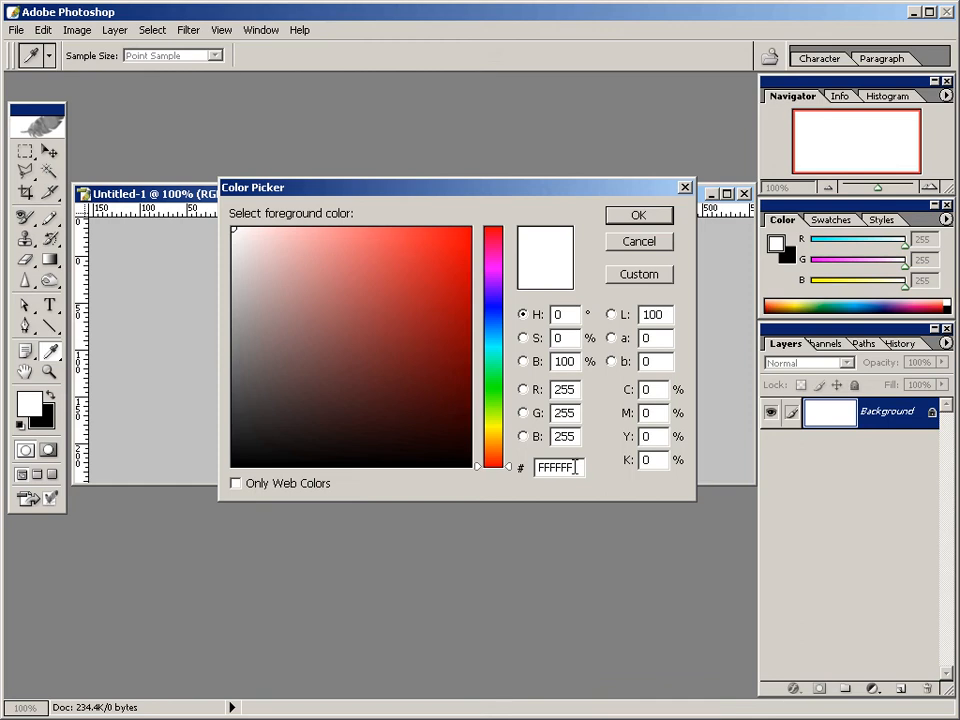
drag(574, 467, 519, 467)
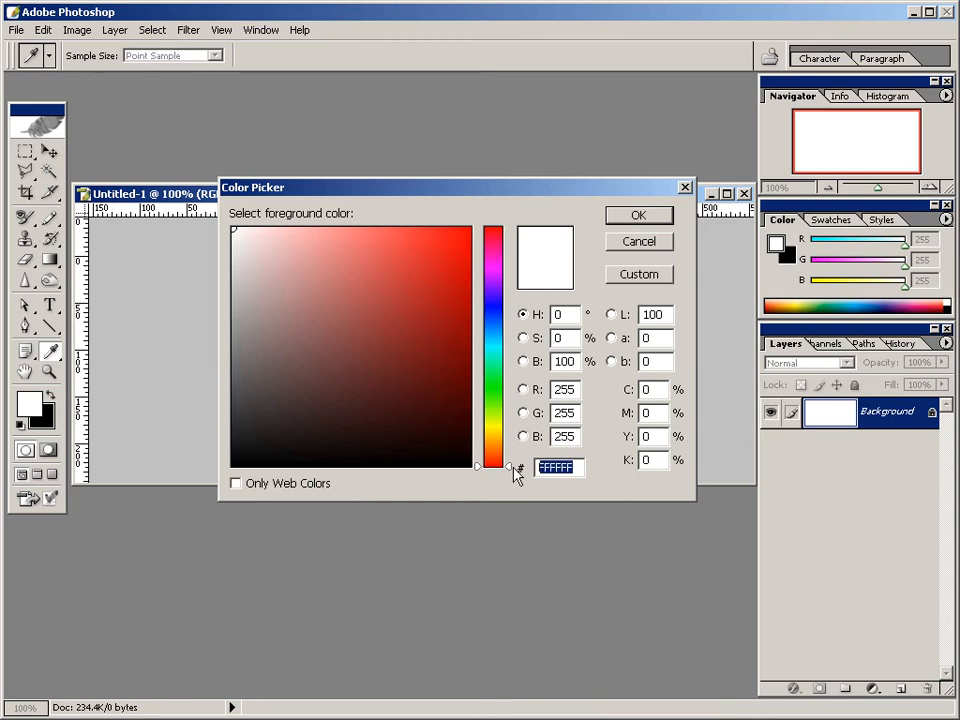
text(66)
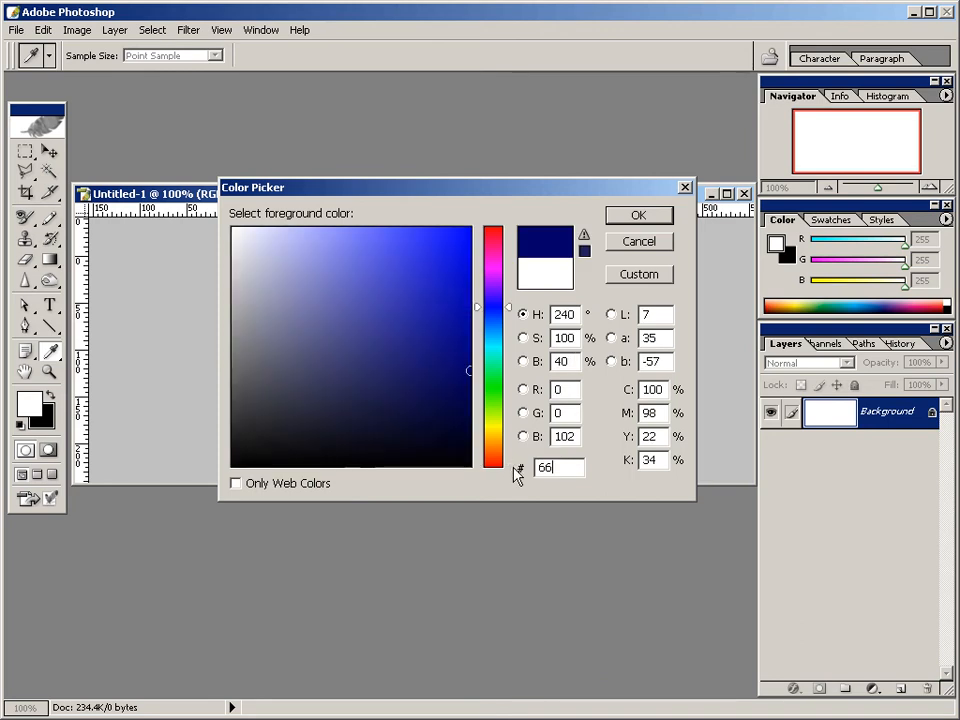
text(66)
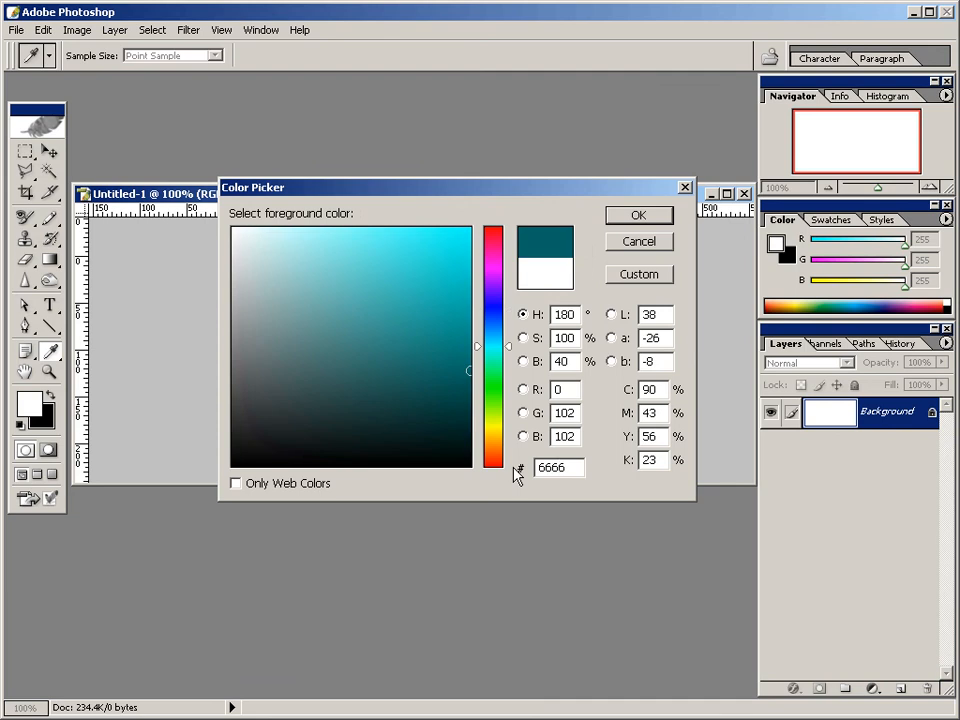
text(66)
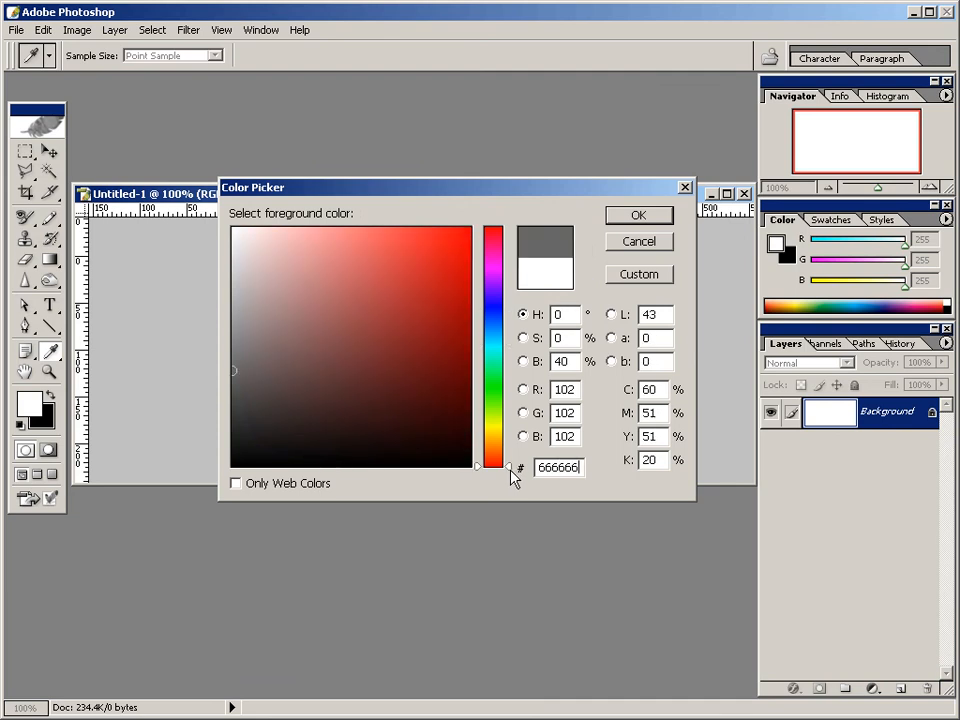
click(627, 225)
Fill the Background layer with the foreground grey using the Paint Bucket tool.
key(e)
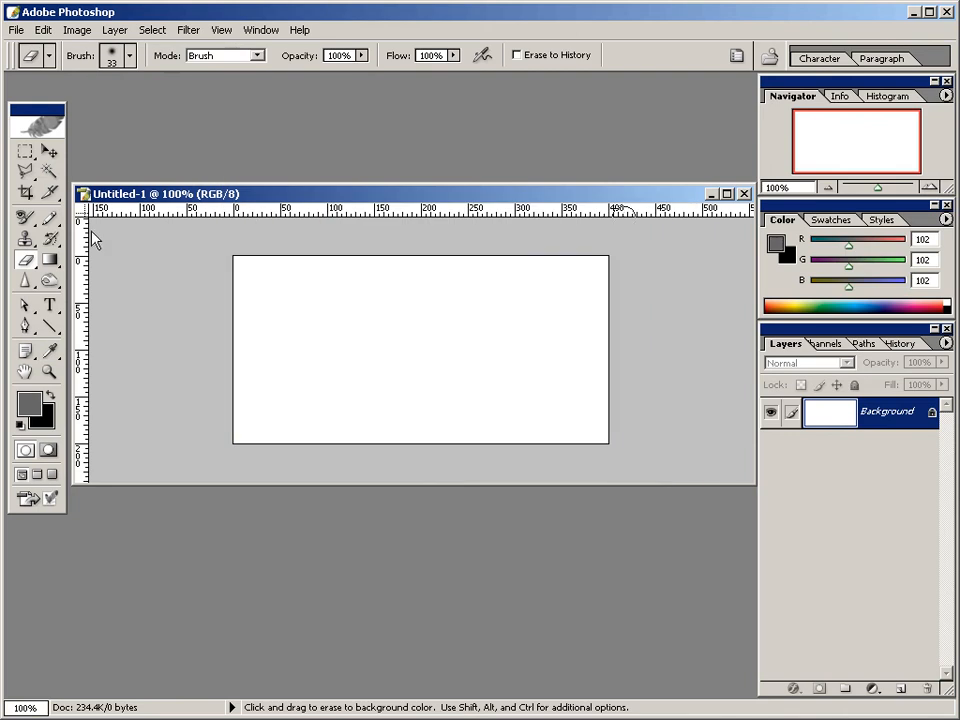
mouse_move(49, 259)
mouse_down()
mouse_move(66, 259)
mouse_move(86, 280)
mouse_up()
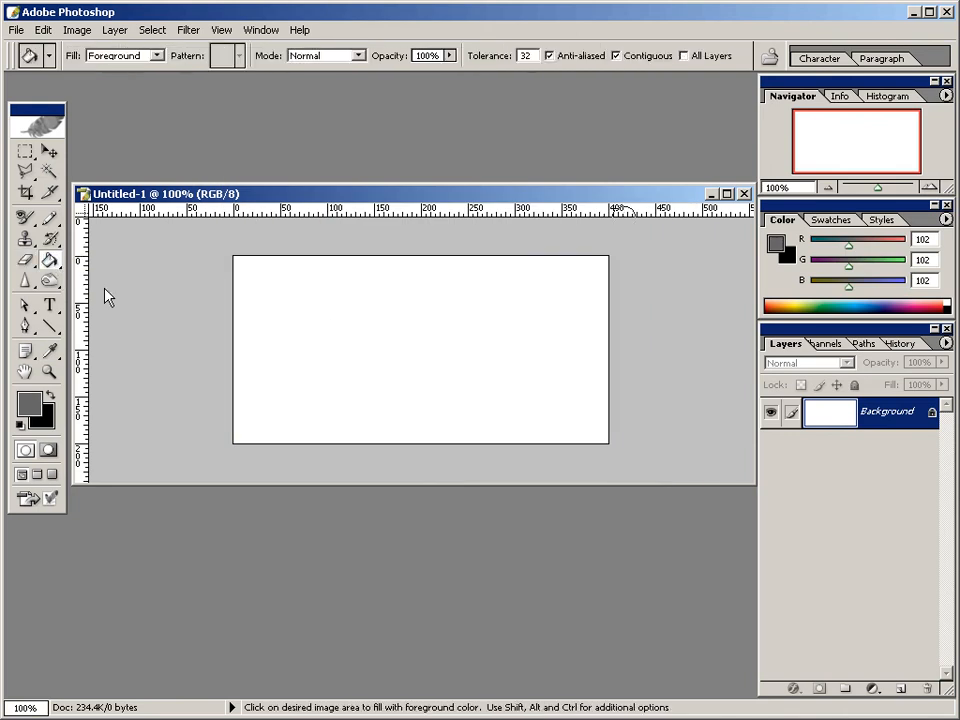
click(334, 330)
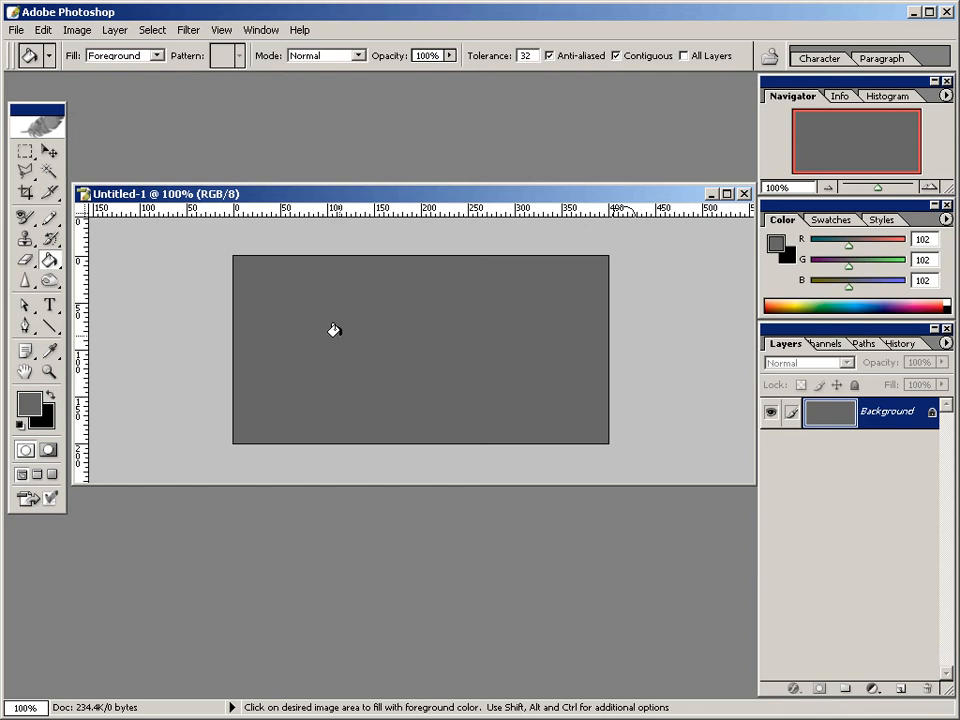
Add a new layer and make a rectangular selection about 118 px wide and 32 px high near the canvas center.
click(900, 689)
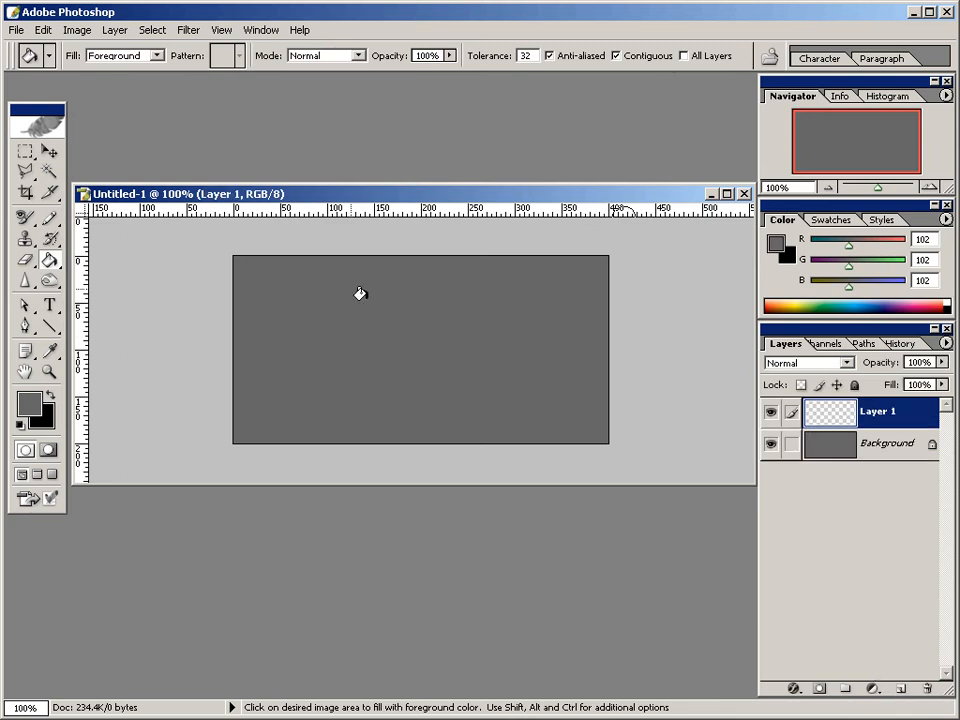
click(32, 152)
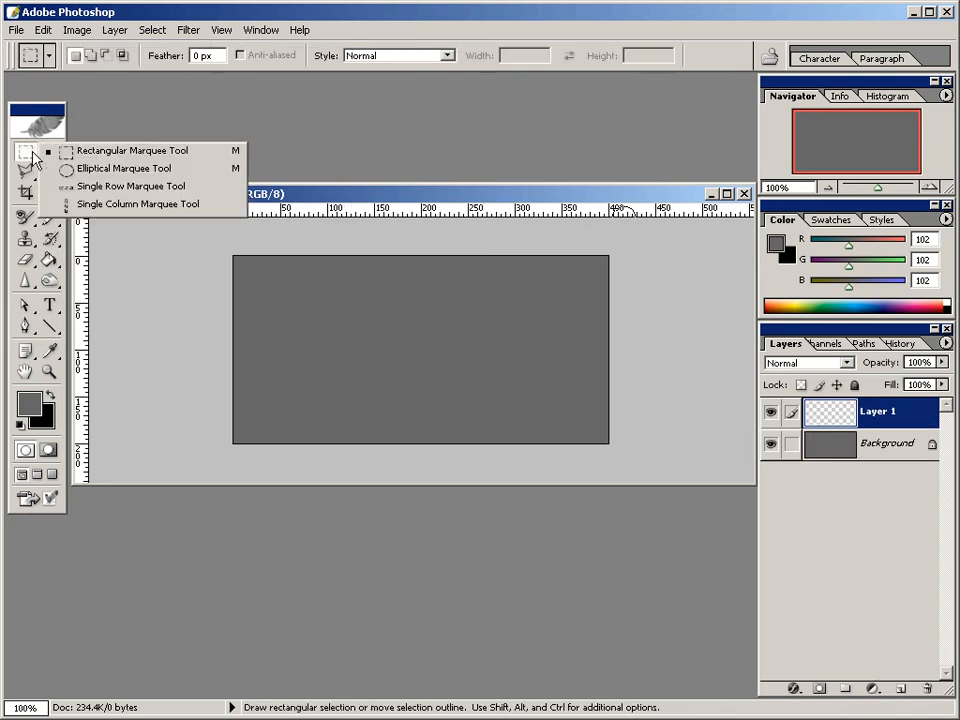
click(60, 152)
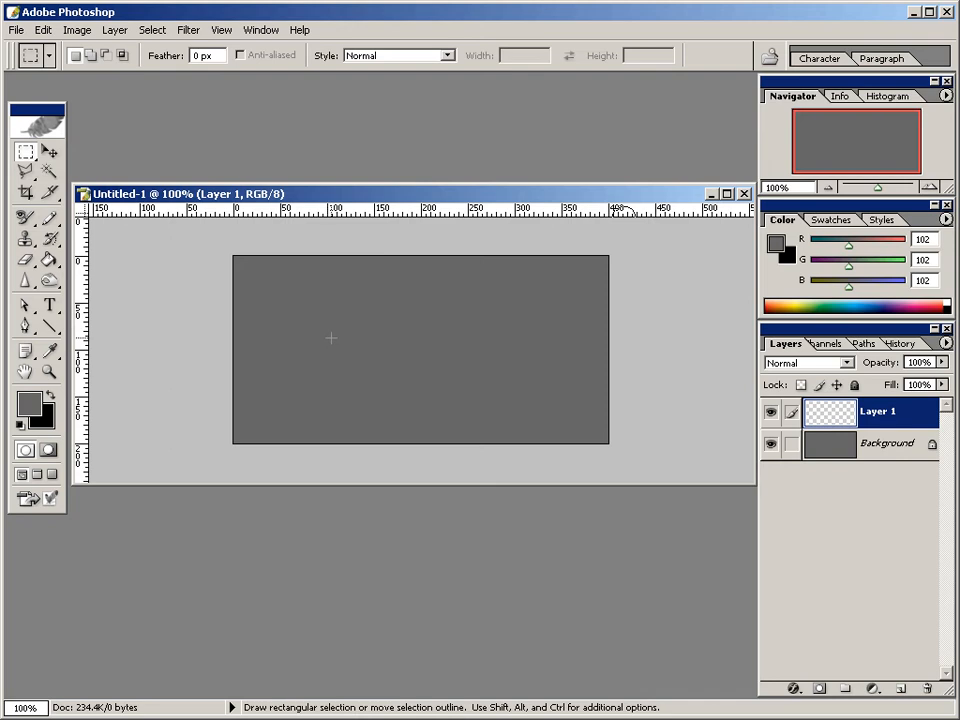
drag(331, 340, 441, 368)
drag(371, 366, 398, 367)
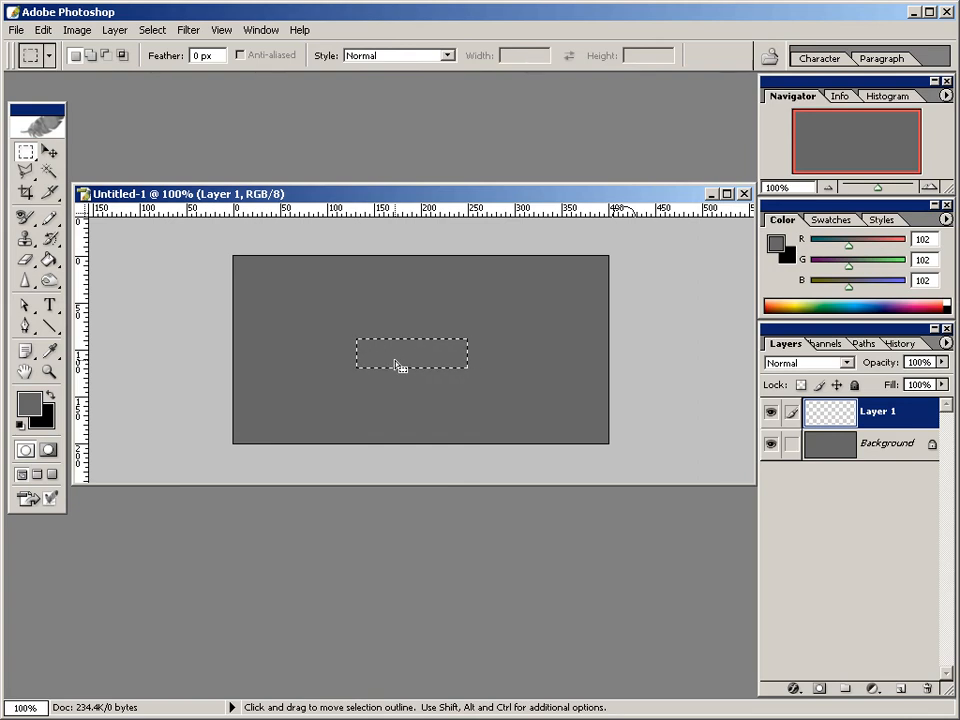
Switch to the Gradient tool and choose the foreground-to-background gradient preset.
click(52, 262)
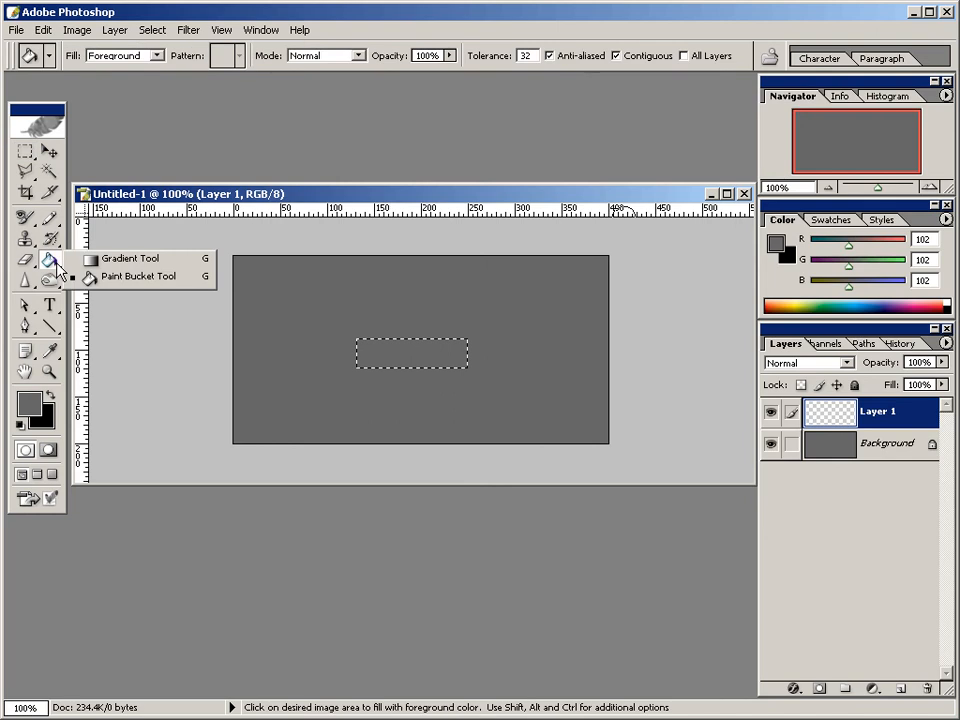
click(120, 260)
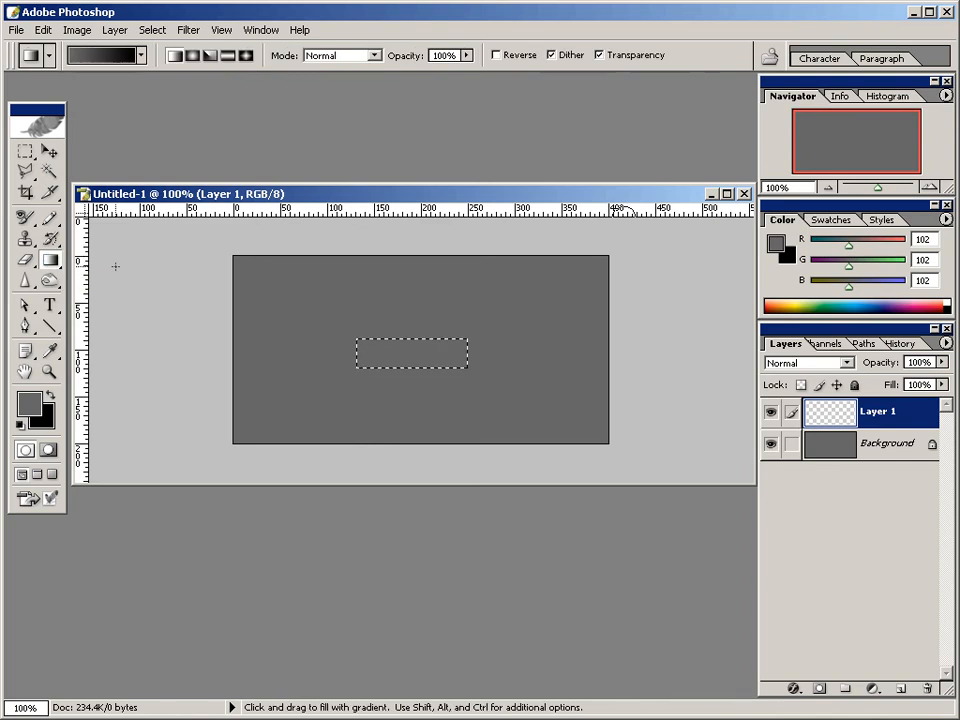
click(142, 57)
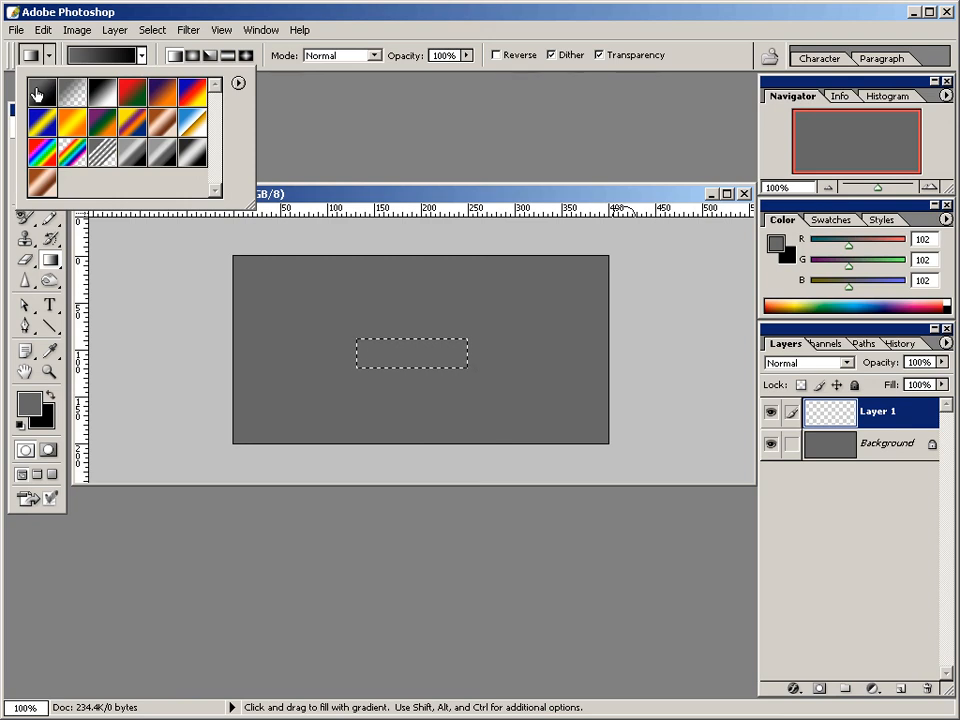
double_click(38, 93)
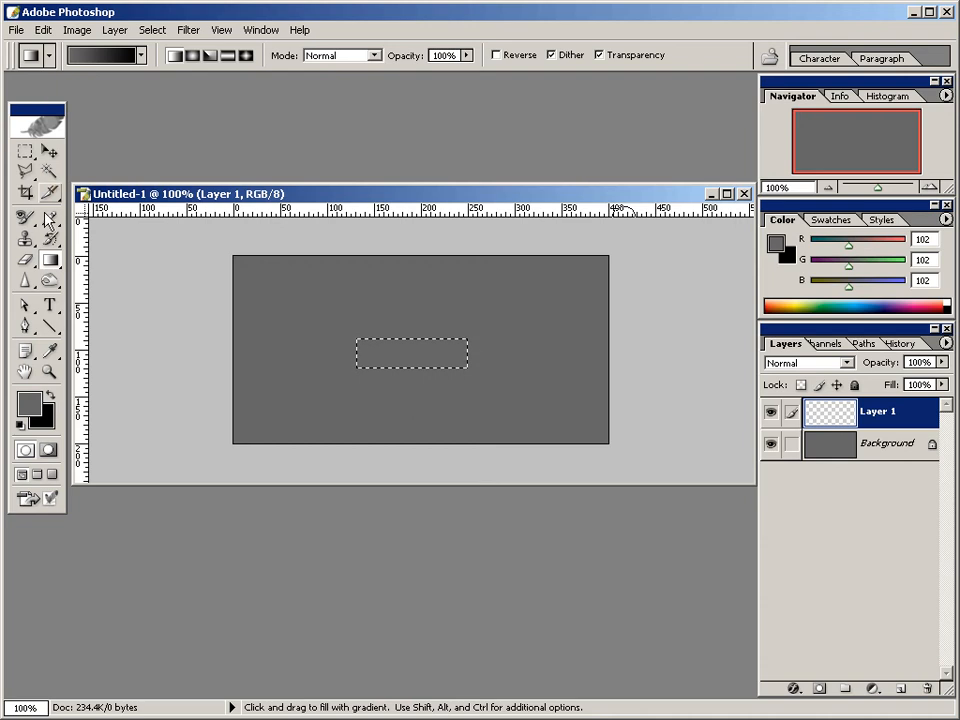
Set the foreground color to blue 0096dc for the gradient.
click(30, 403)
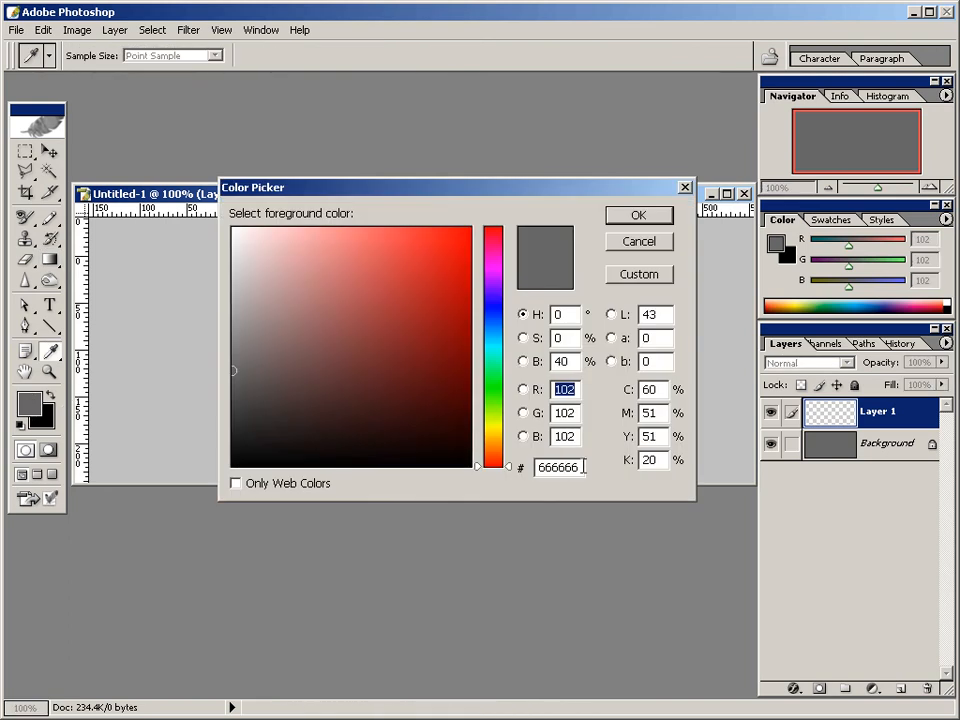
drag(574, 467, 540, 467)
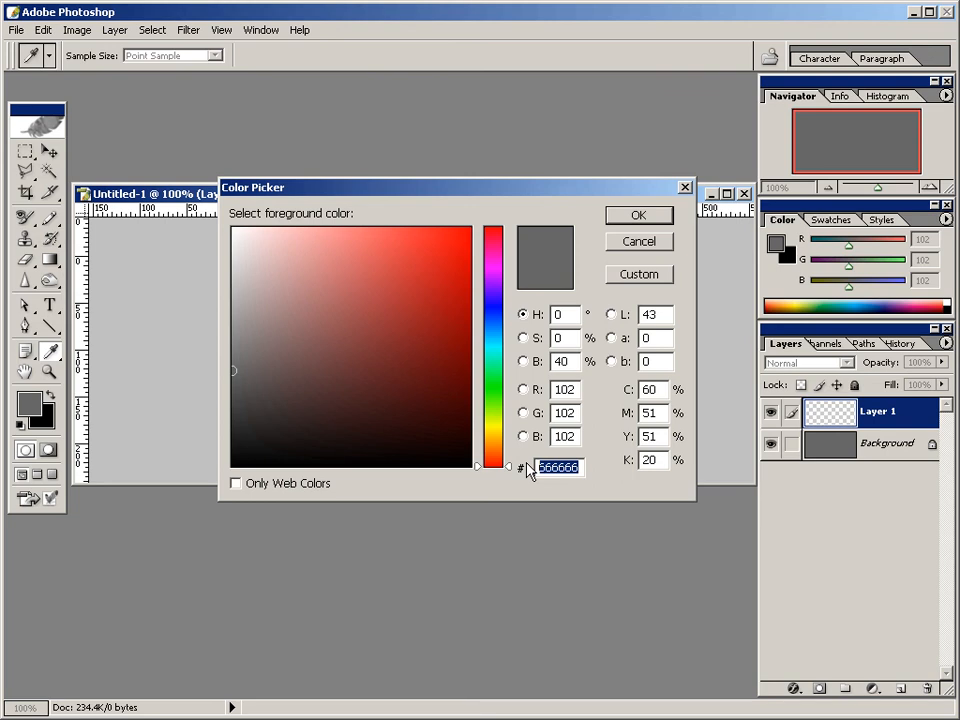
text(00)
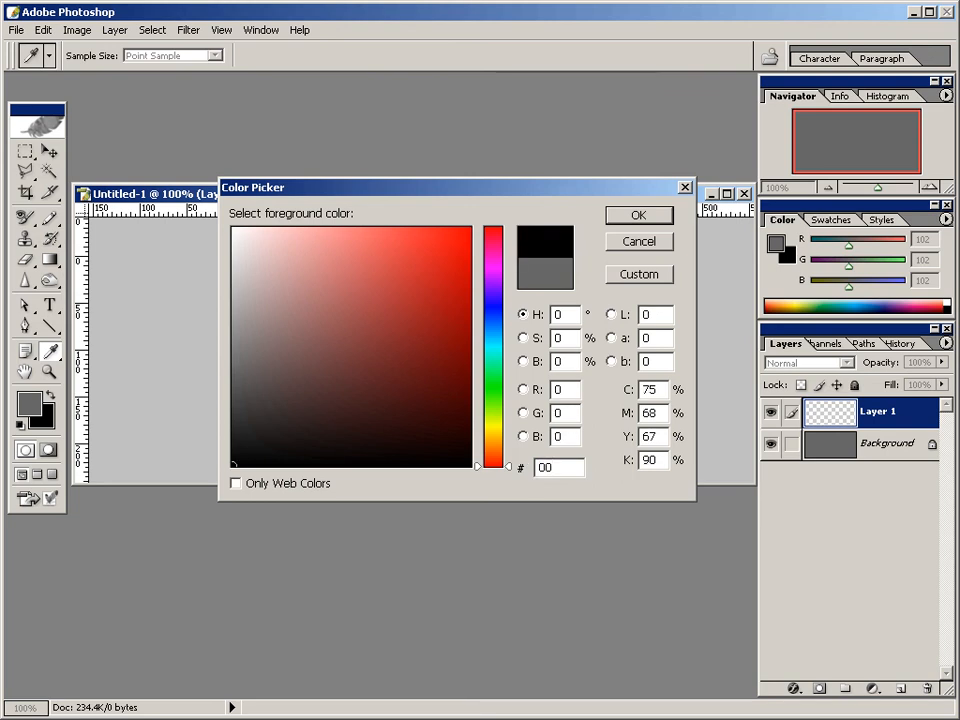
text(9)
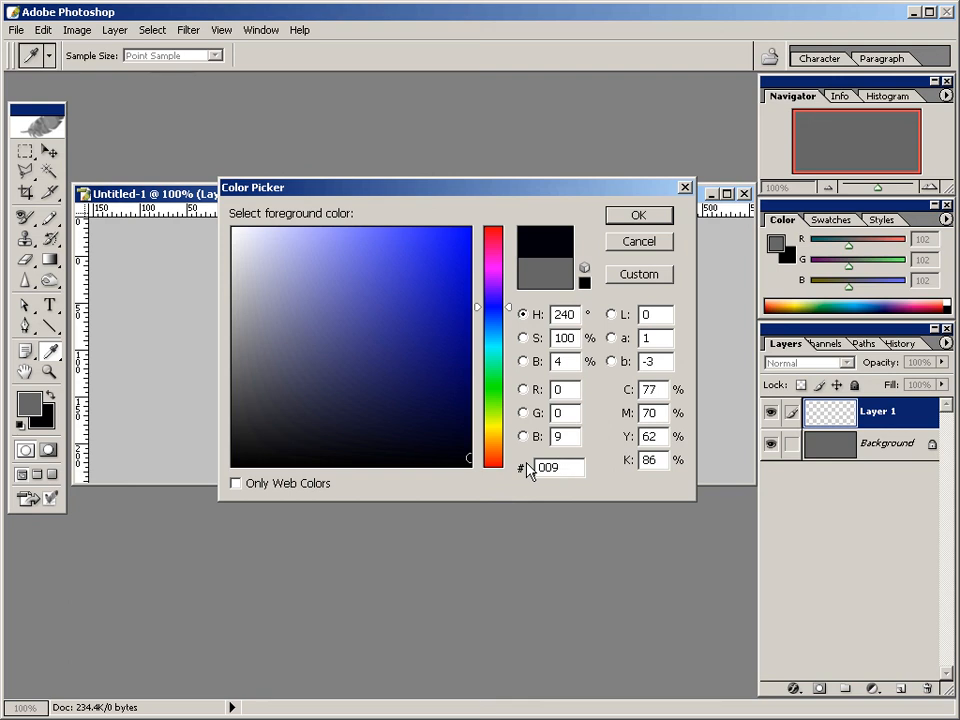
text(6dc)
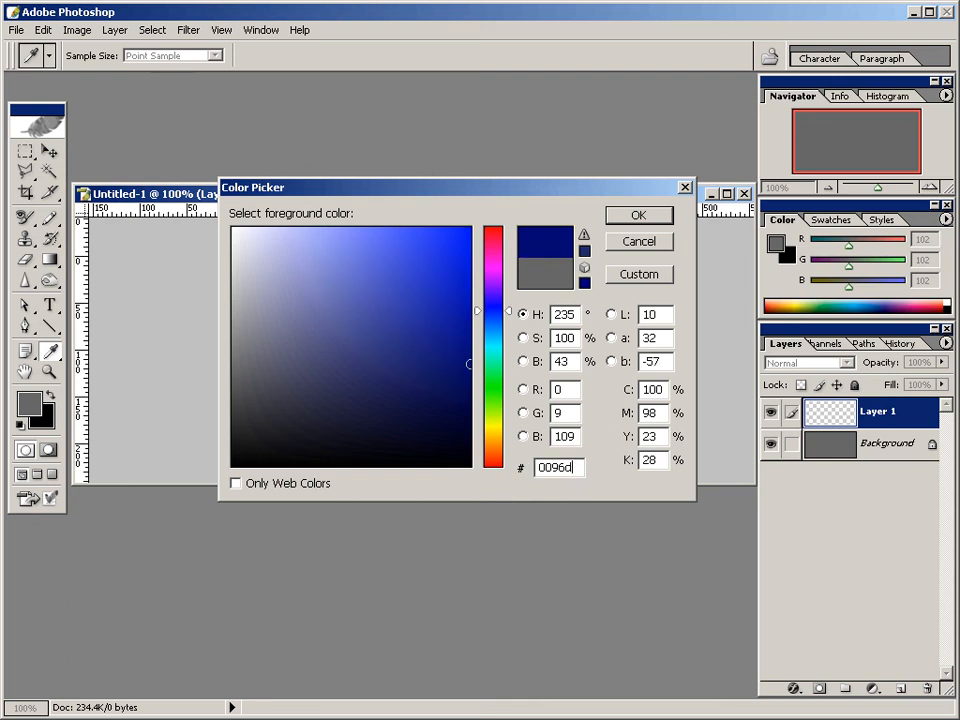
click(651, 216)
key(g)
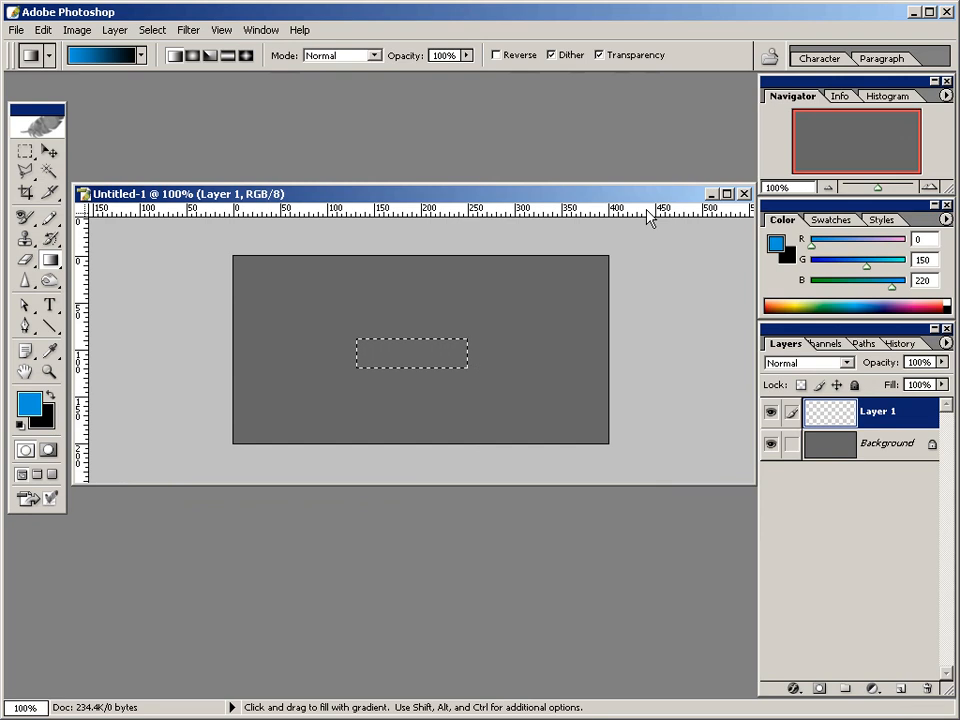
Set the background color to dark blue 00023a for the gradient.
click(45, 424)
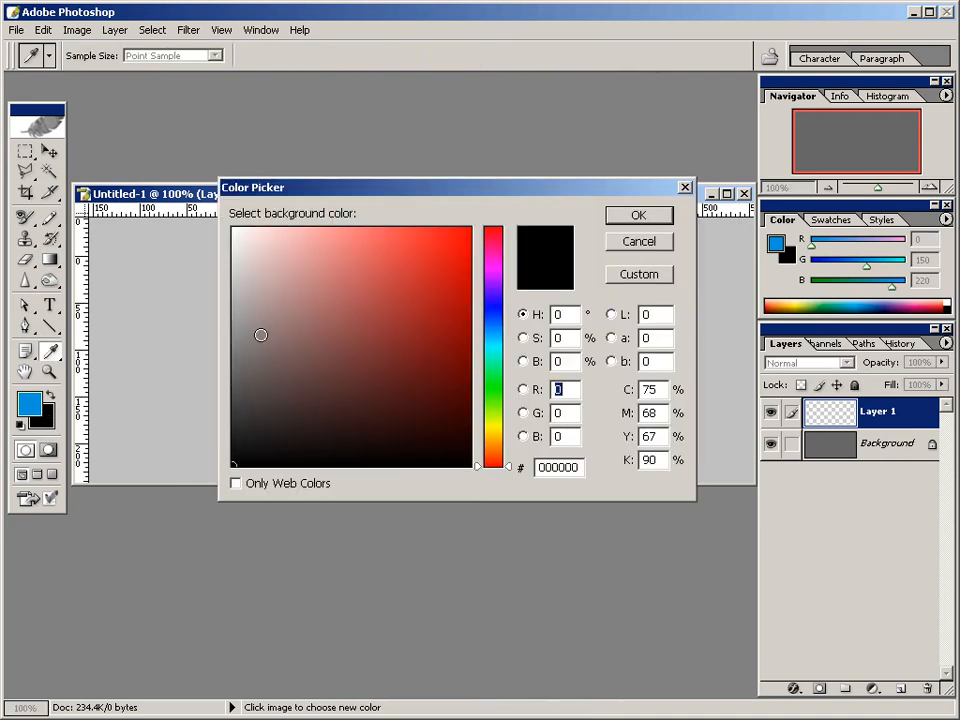
drag(580, 467, 518, 470)
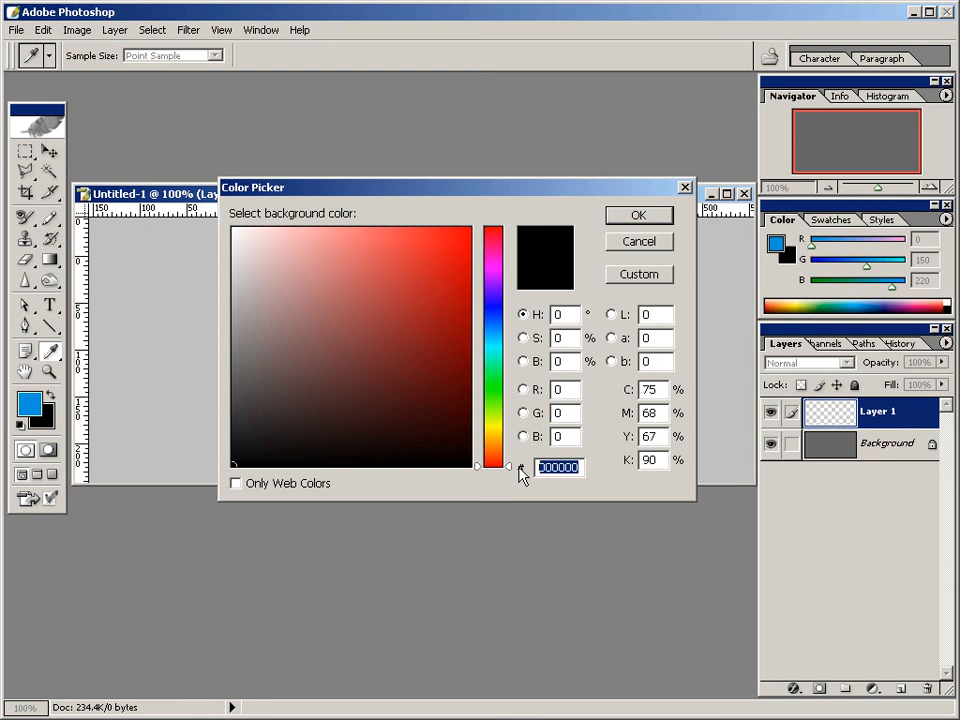
text(00023)
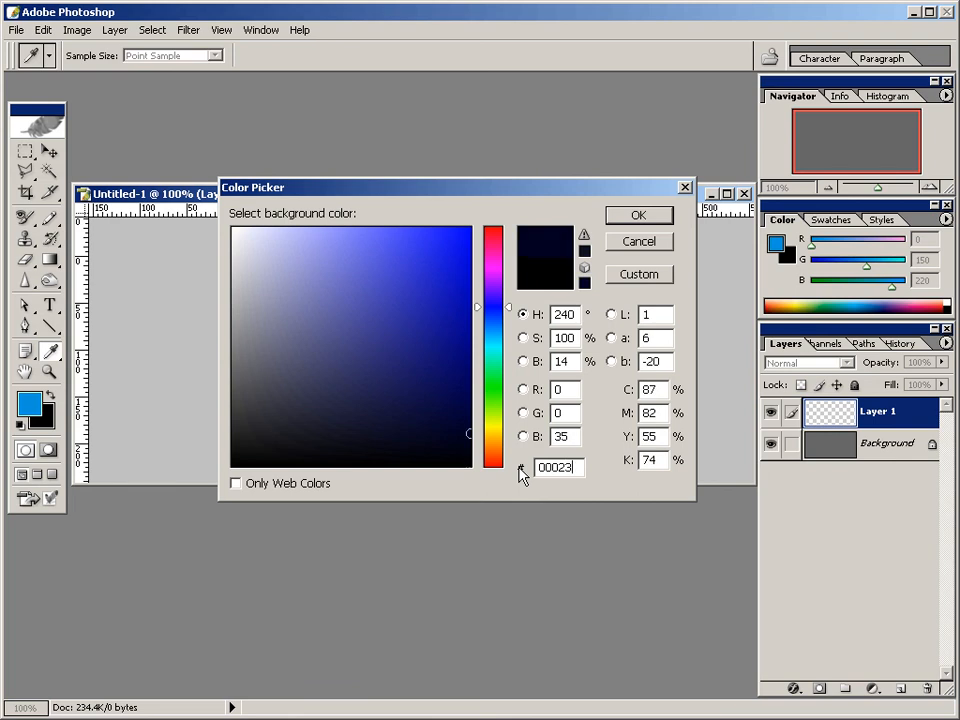
text(a)
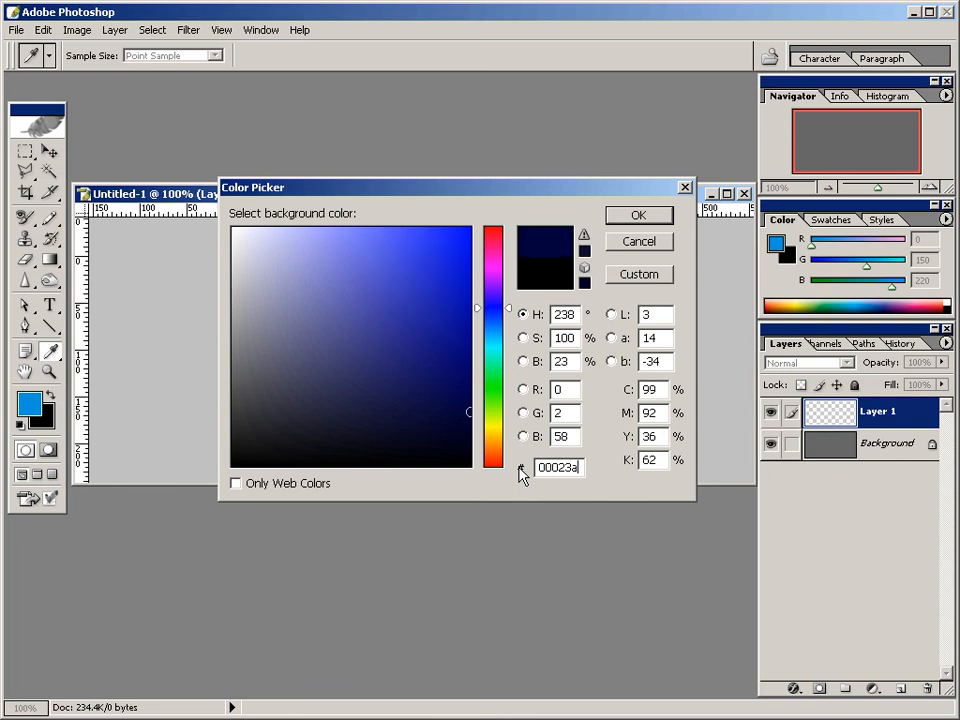
click(651, 226)
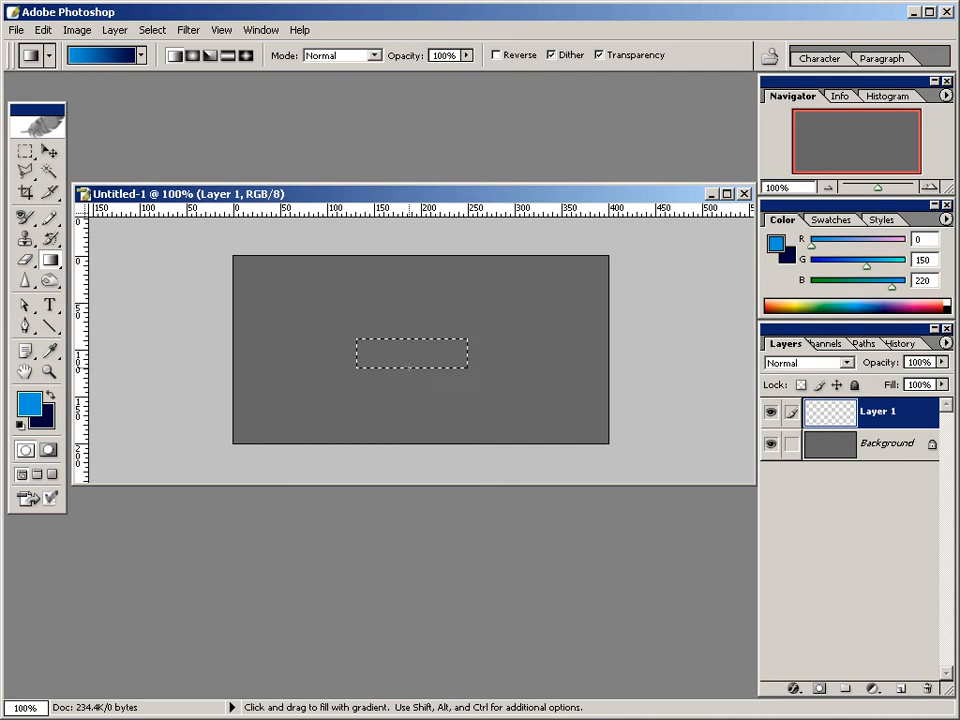
Fill the selection with a straight vertical gradient running from light blue at its bottom to dark blue at its top, and contract the selection by 4 pixels.
key(shift)
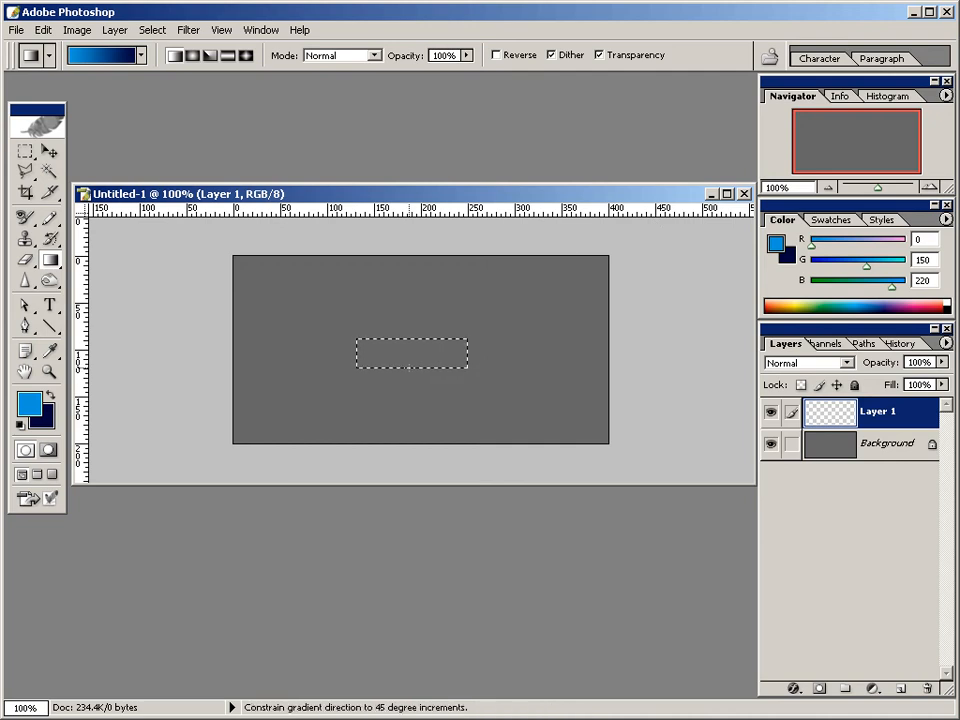
drag(410, 356, 410, 336)
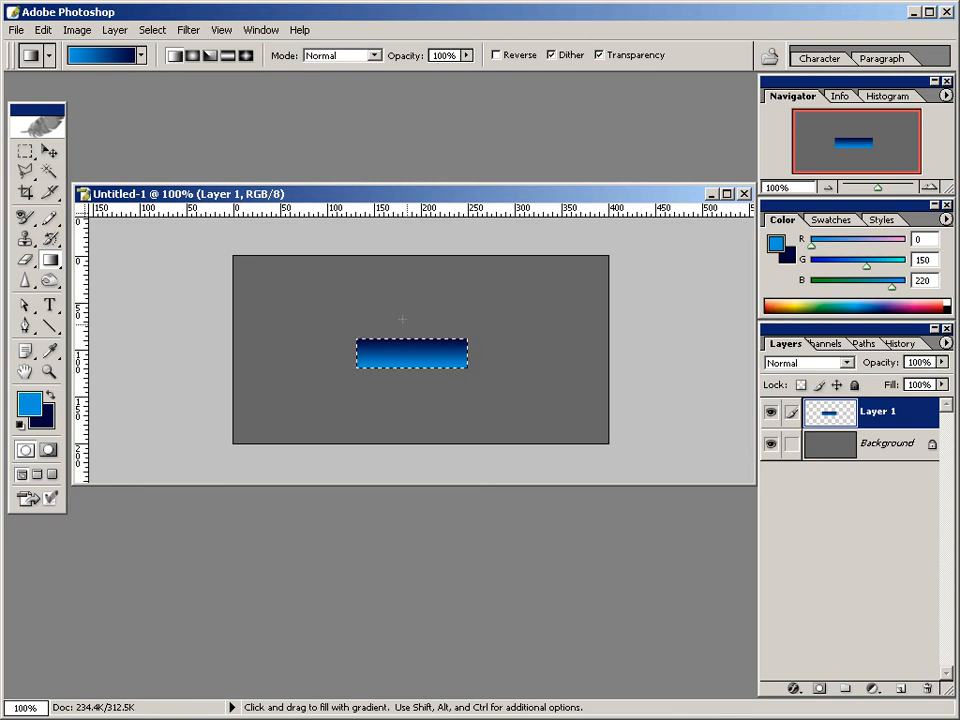
click(156, 30)
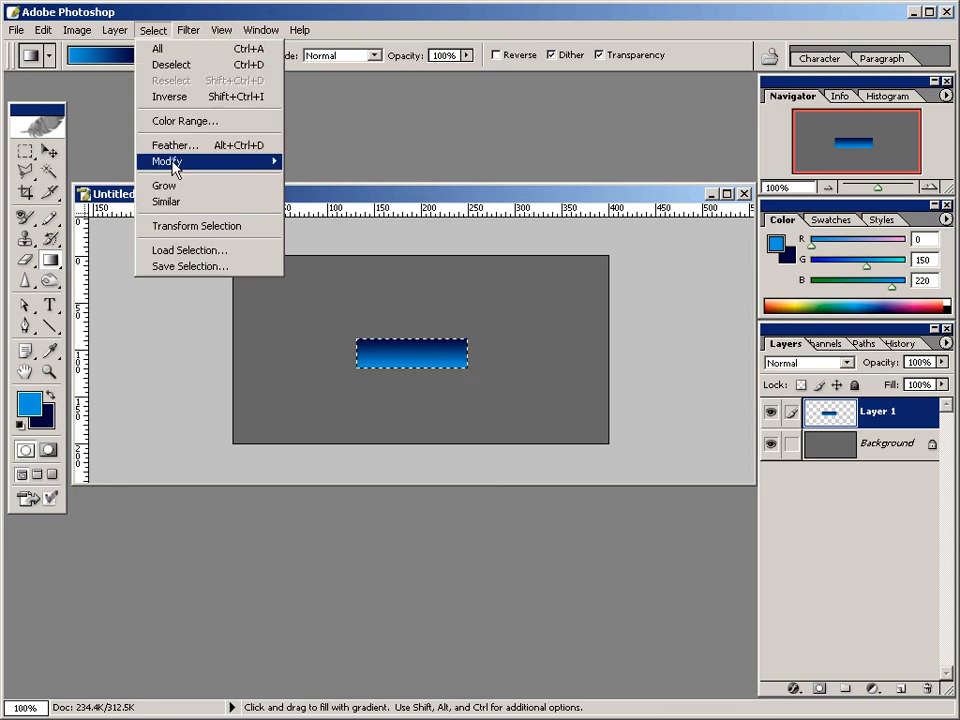
mouse_move(176, 162)
click(318, 210)
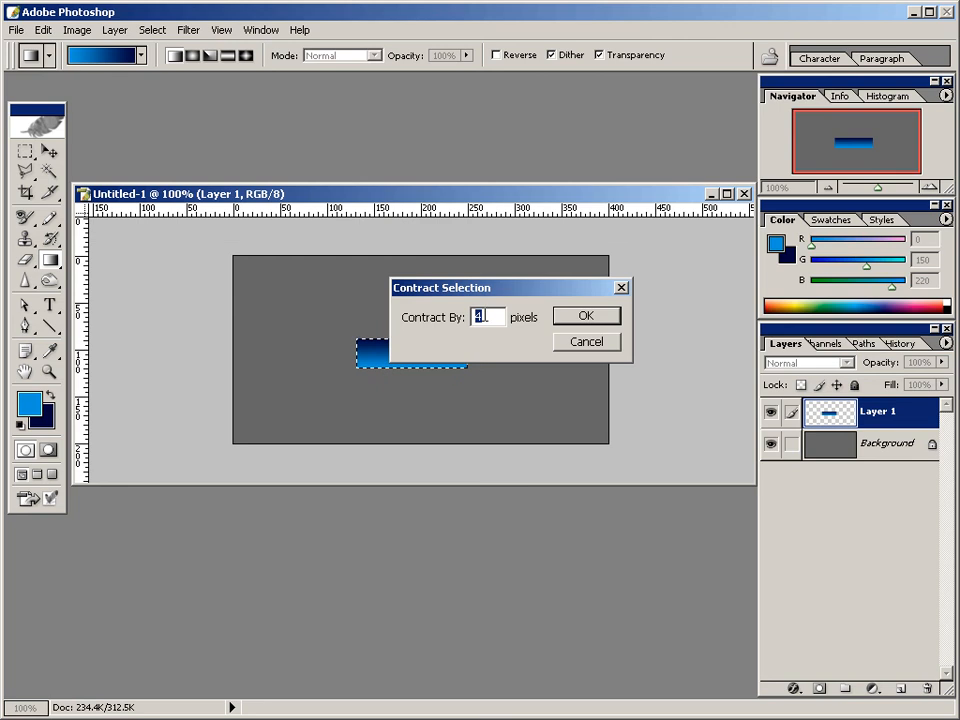
click(587, 318)
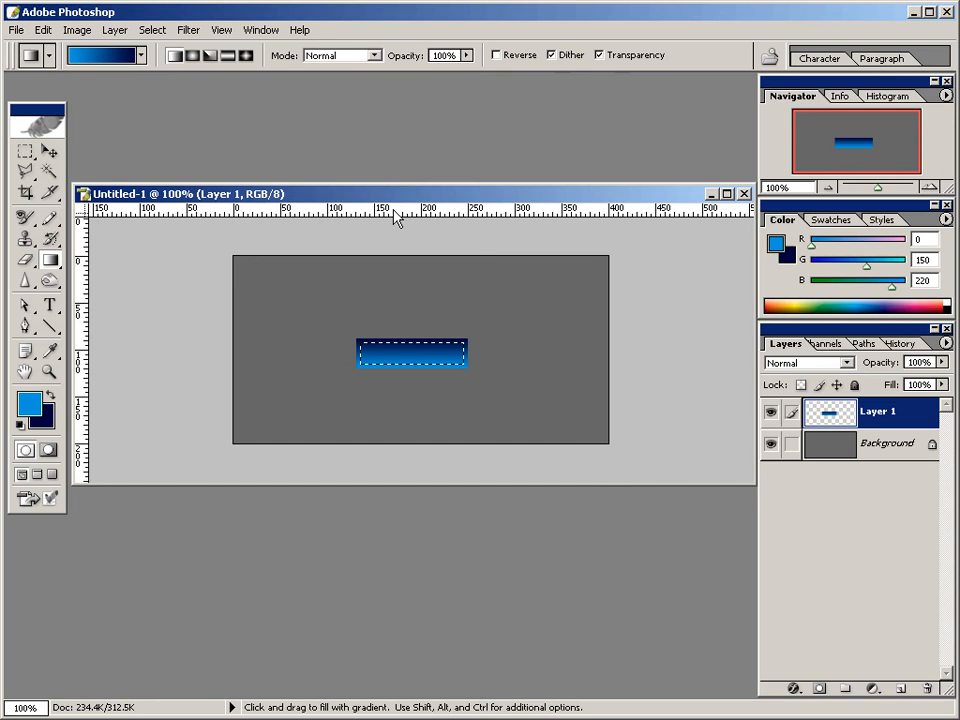
Place two horizontal and two vertical guides along the edges of the contracted selection, and deselect it.
drag(395, 218, 397, 342)
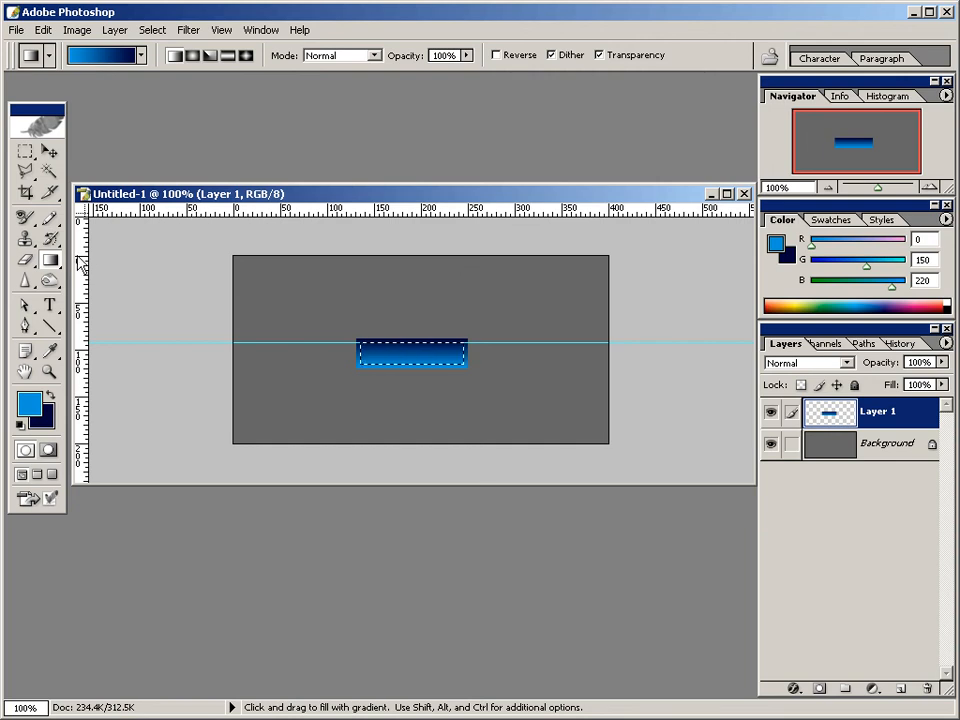
drag(80, 262, 360, 287)
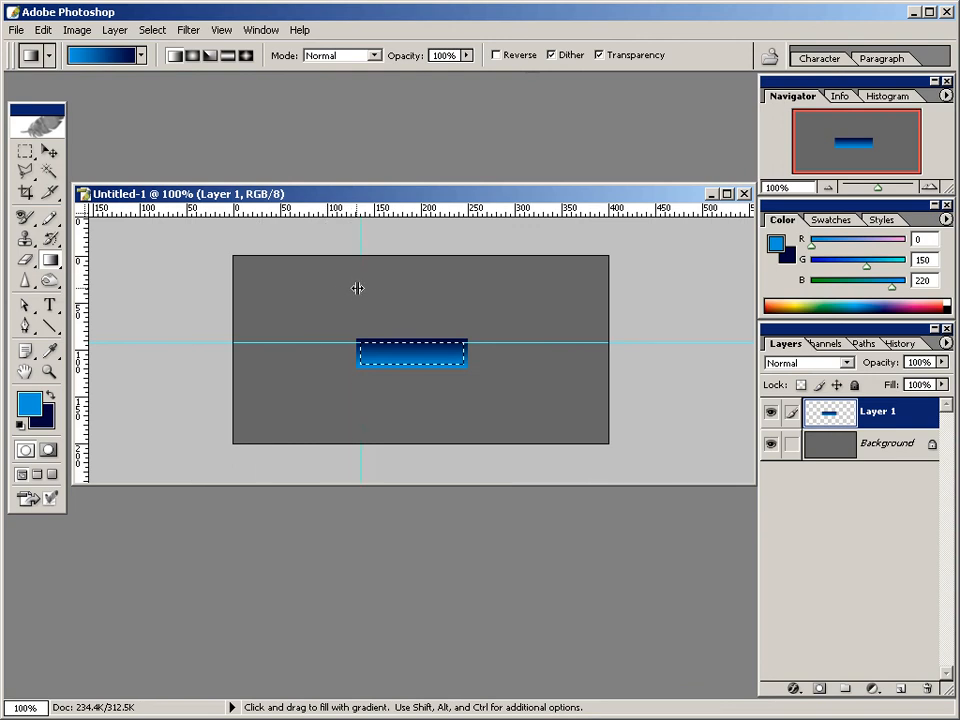
drag(80, 290, 464, 305)
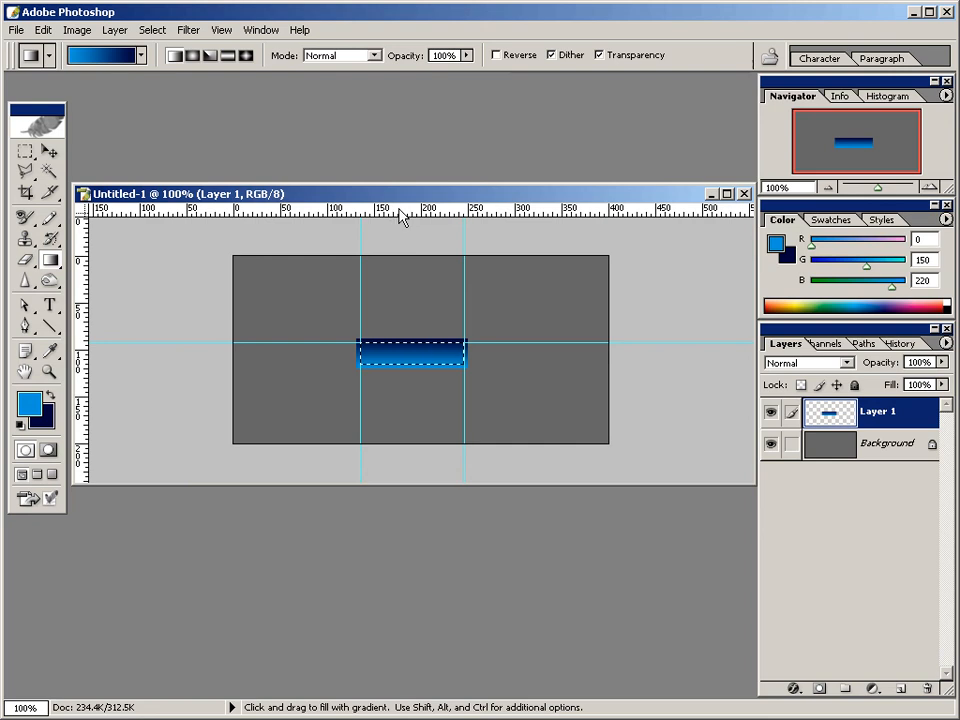
drag(401, 214, 399, 364)
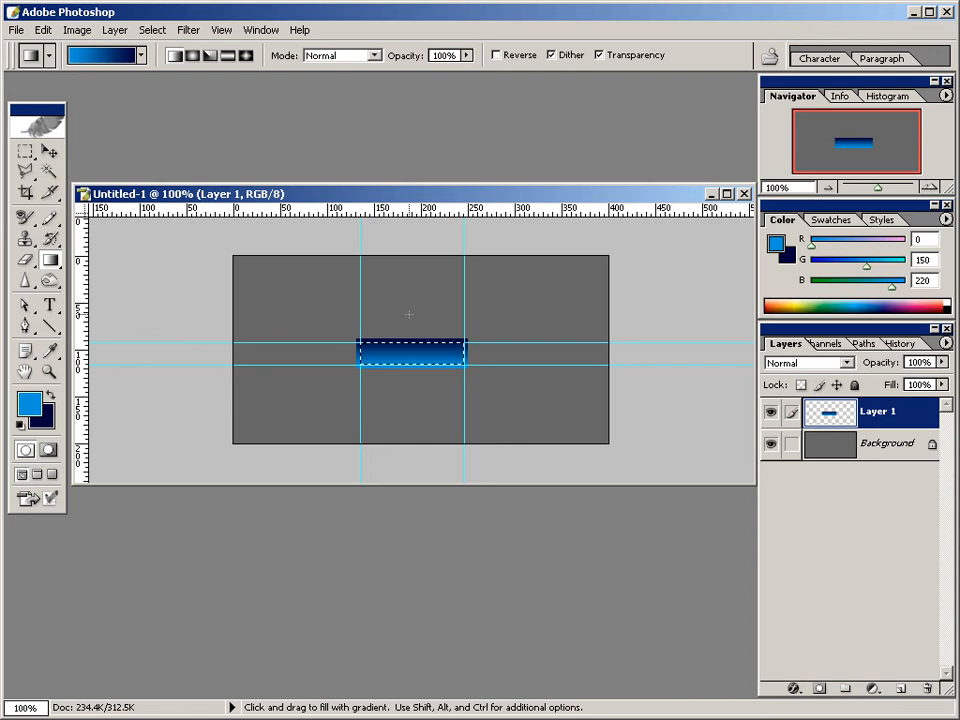
click(152, 29)
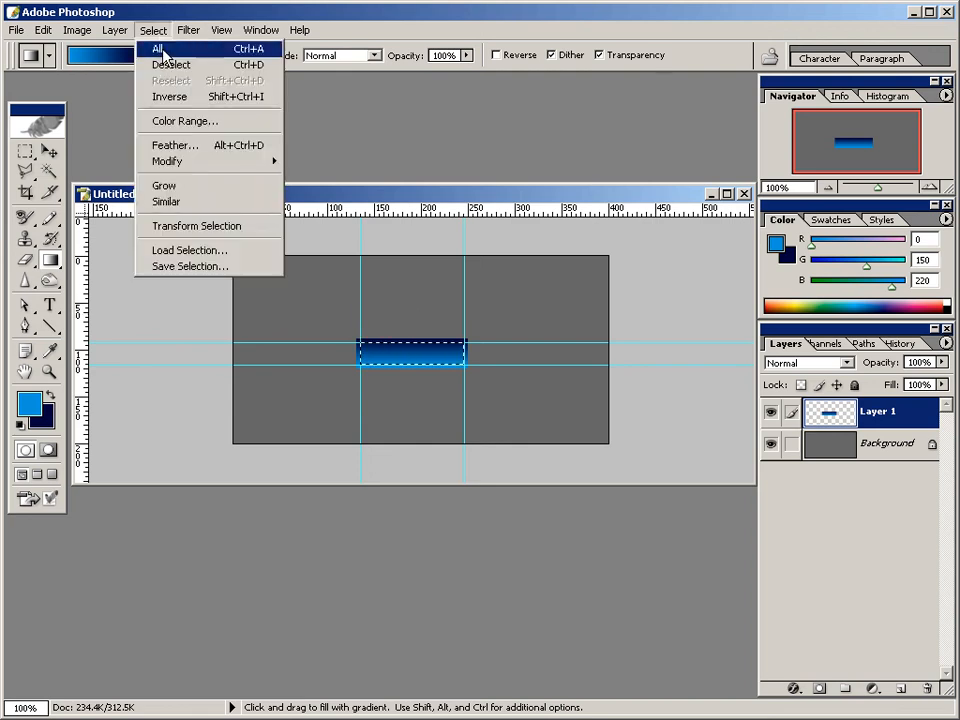
click(165, 64)
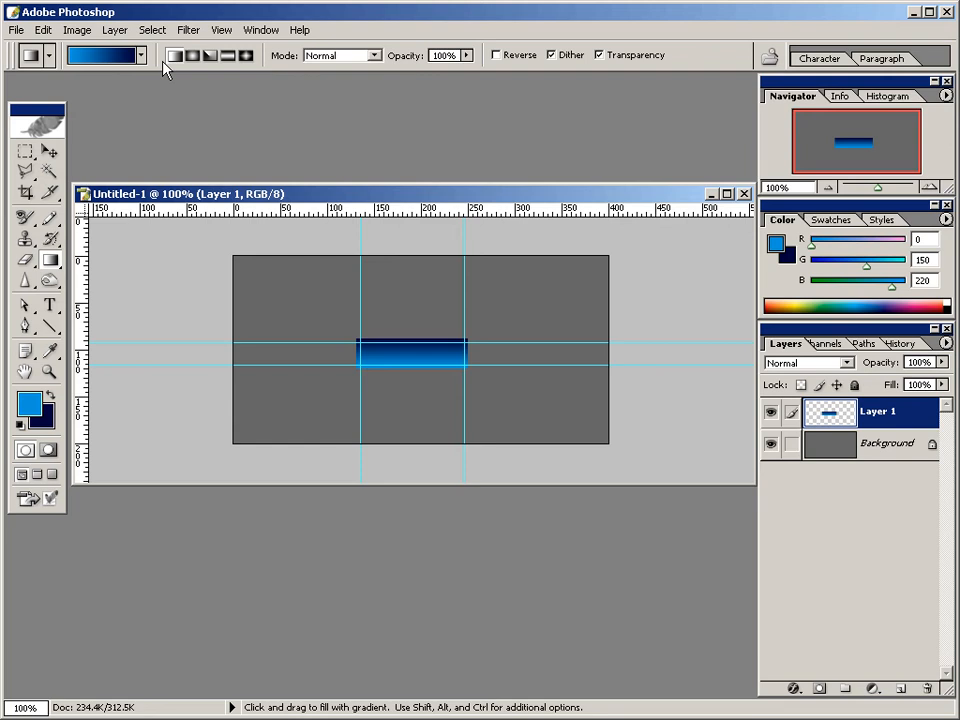
Add a new empty layer above the gradient rectangle's layer.
click(50, 372)
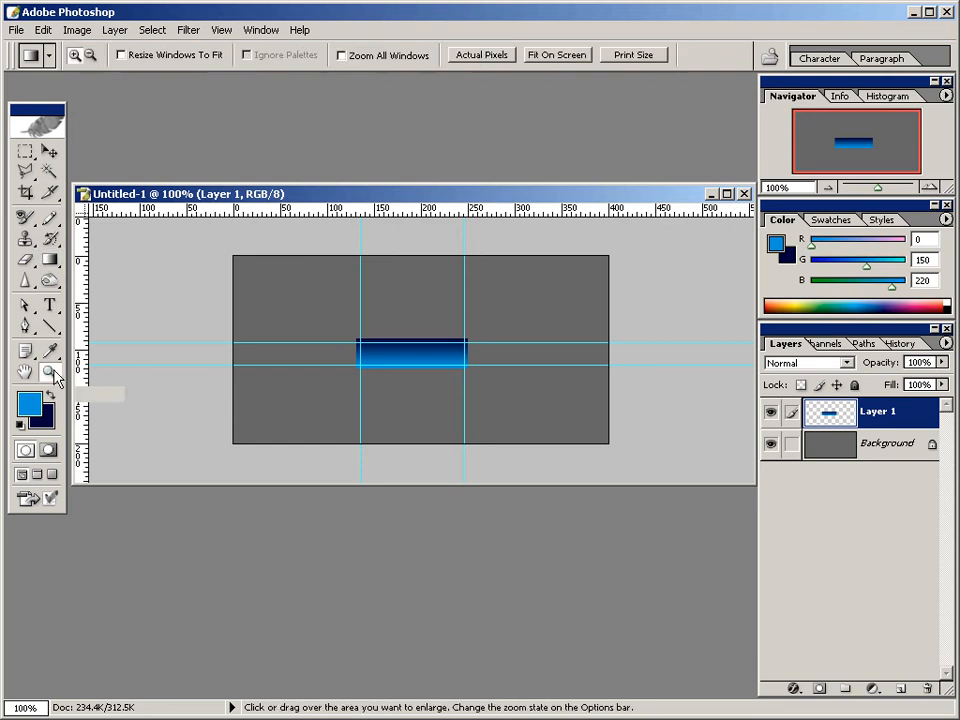
click(410, 354)
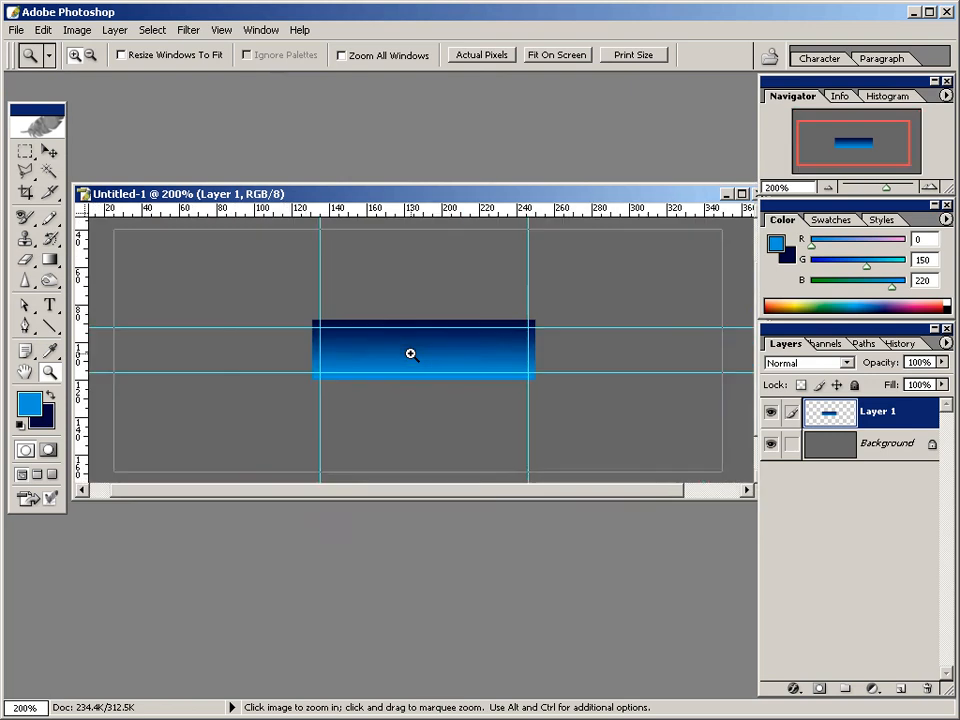
click(410, 354)
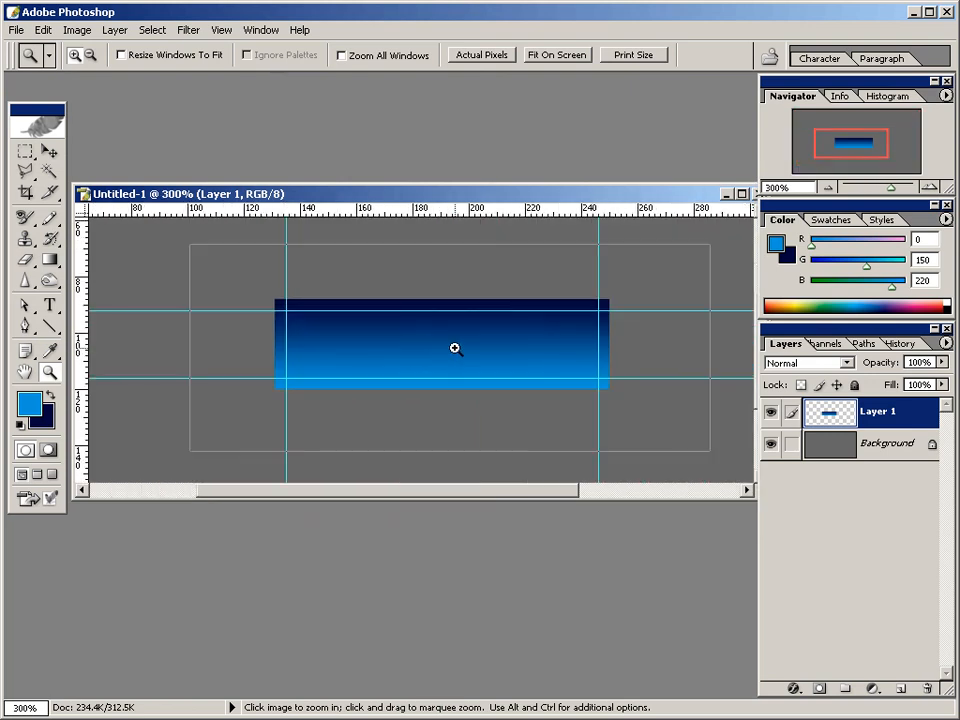
click(455, 348)
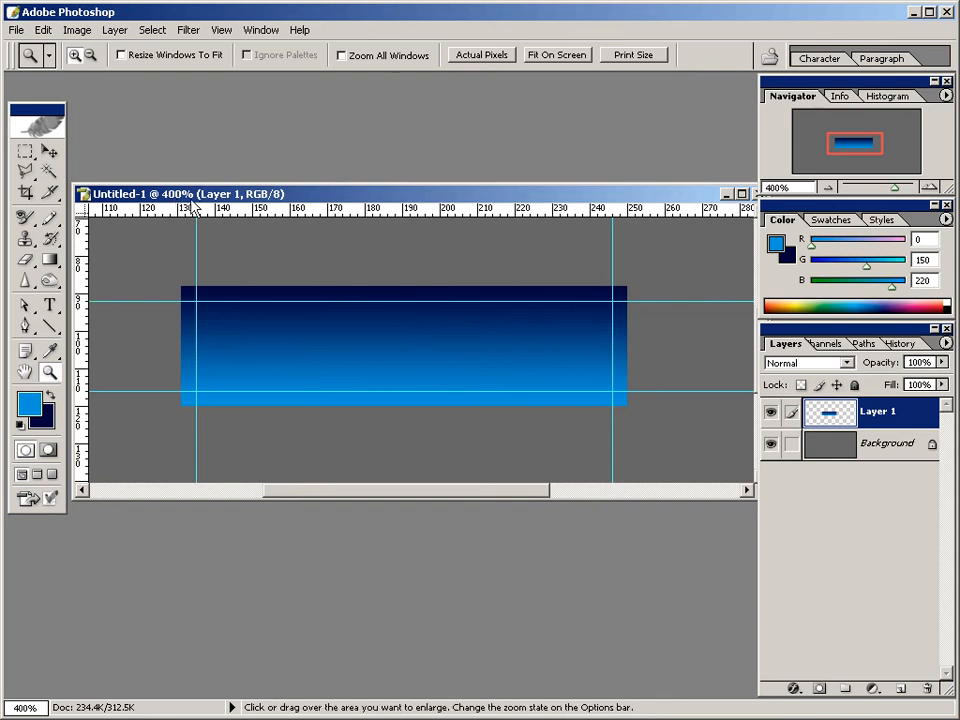
click(797, 187)
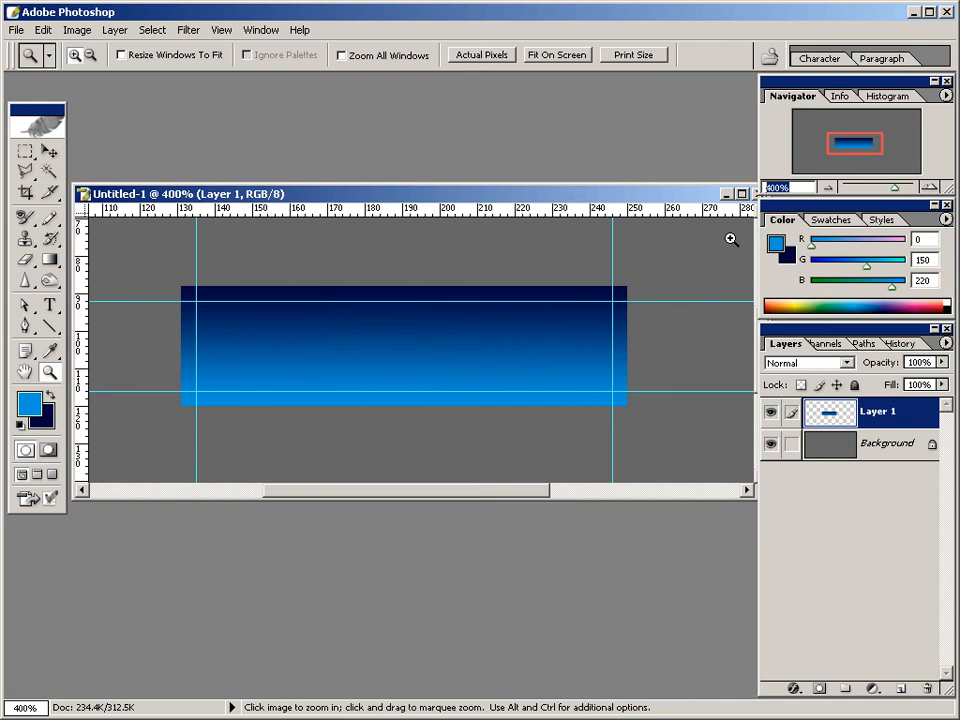
click(899, 689)
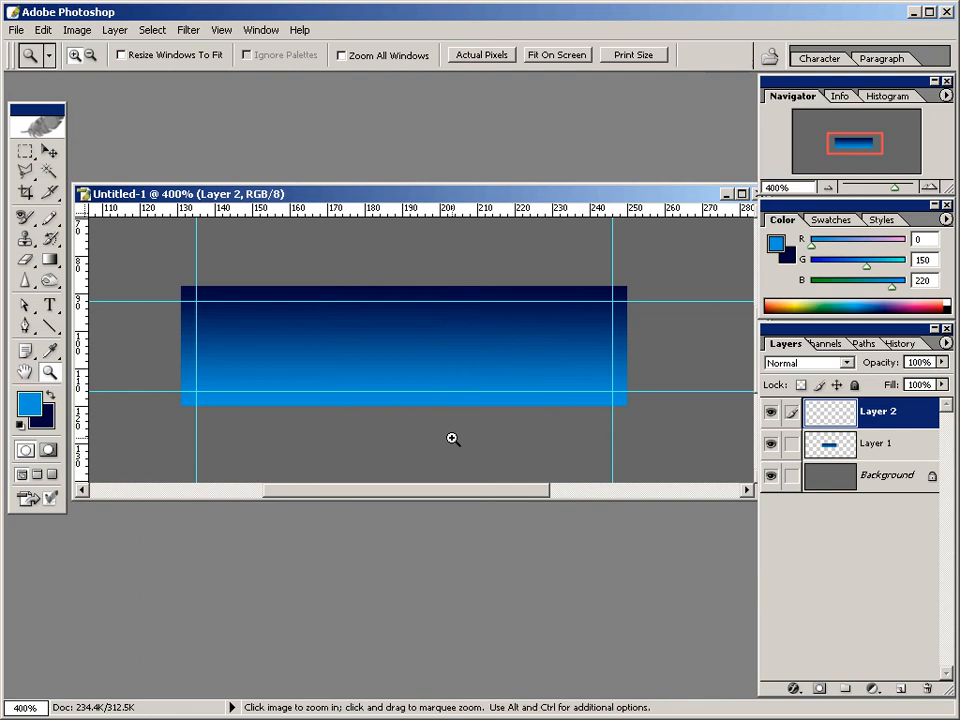
Select the strip below the lower guide with the Polygonal Lasso, cutting both ends diagonally from the rectangle's bottom corners to the guide intersections.
click(30, 178)
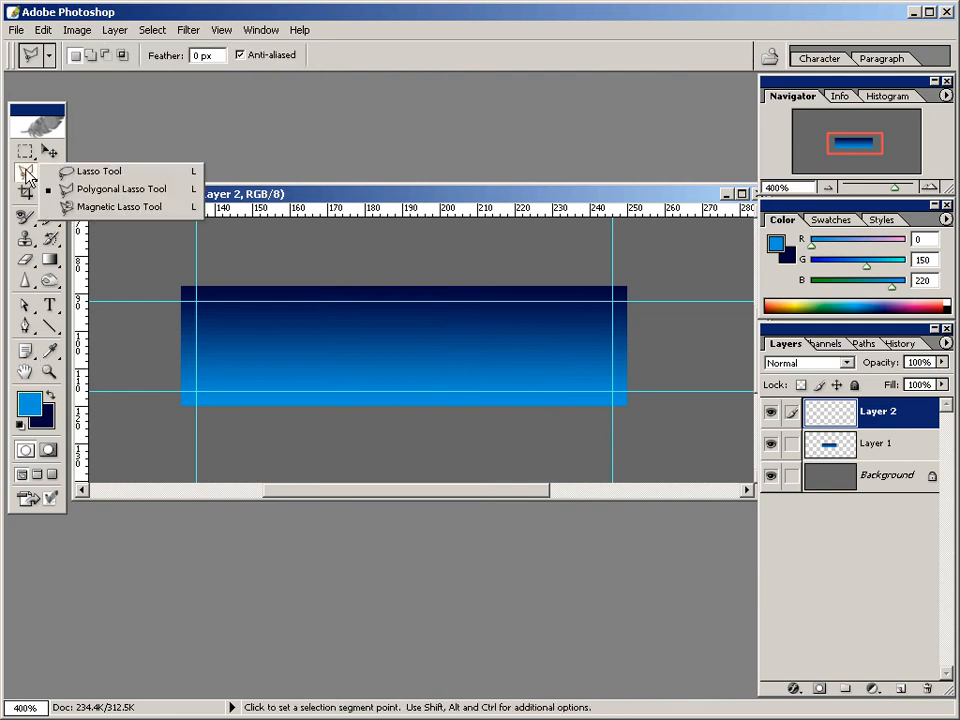
click(90, 171)
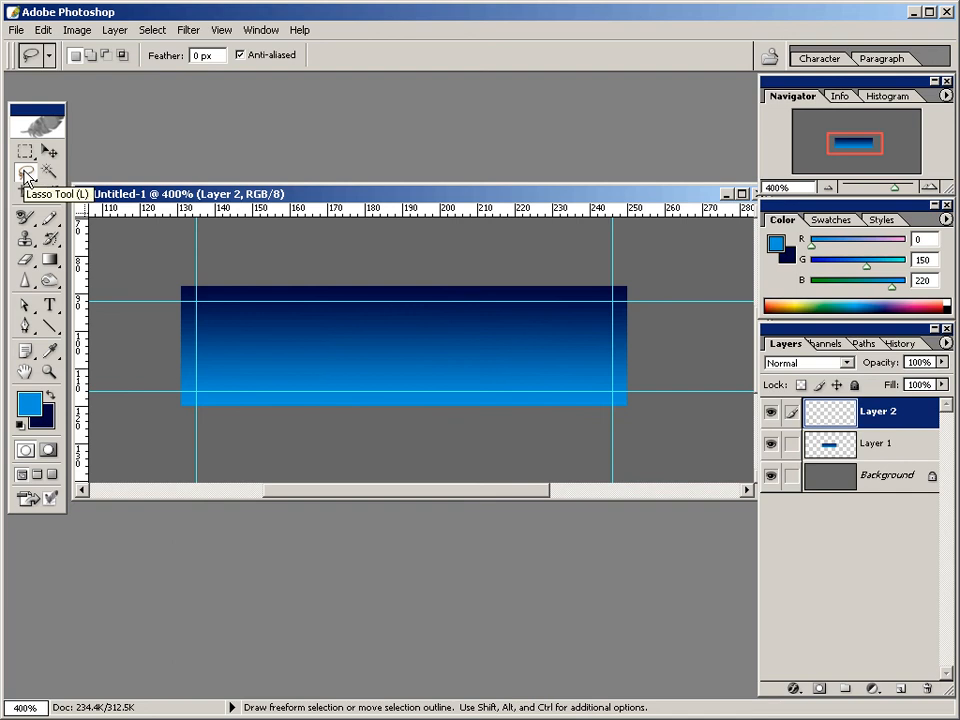
click(27, 177)
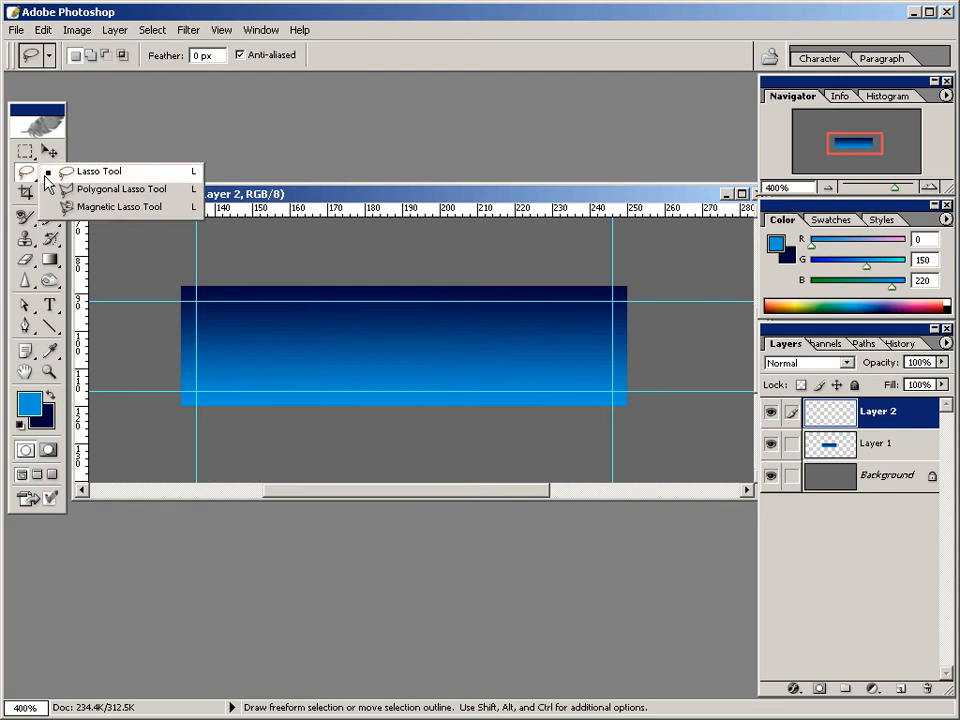
click(97, 190)
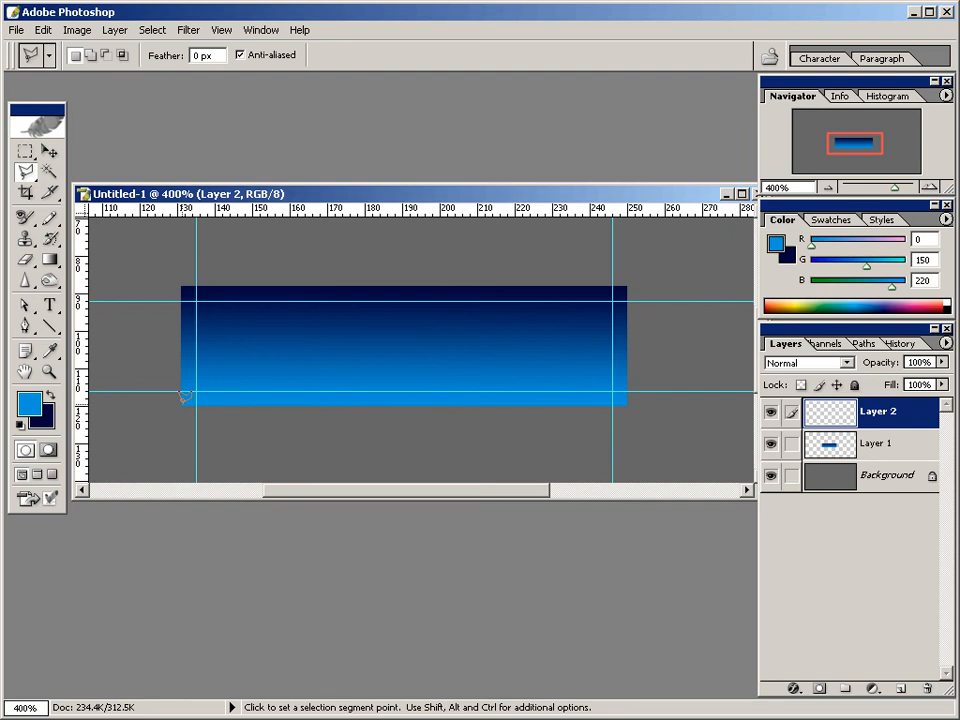
key(shift)
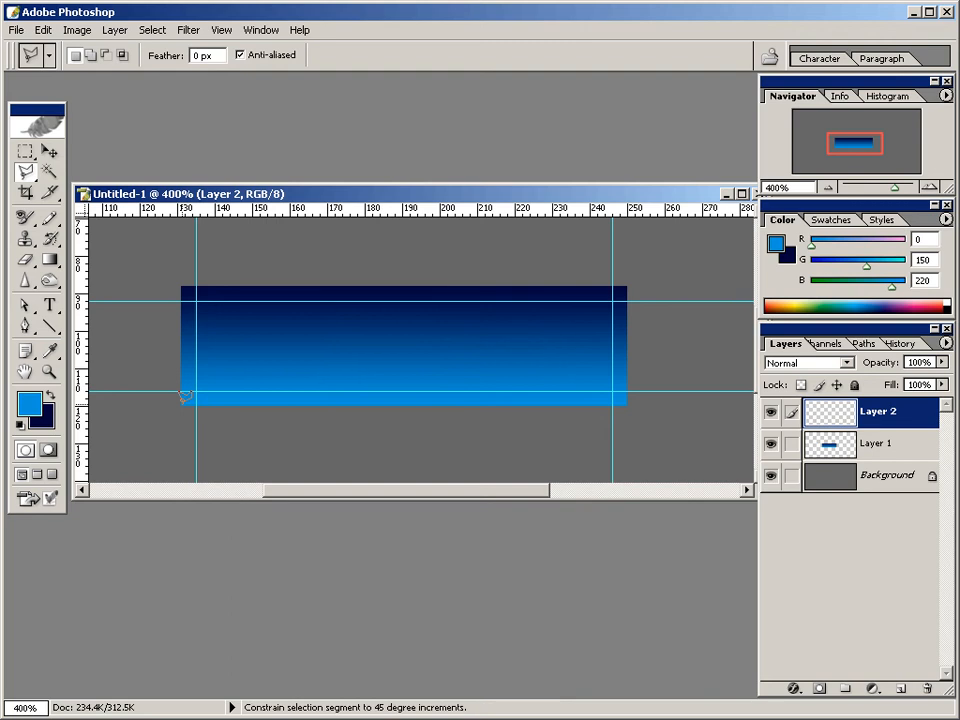
click(183, 403)
click(196, 392)
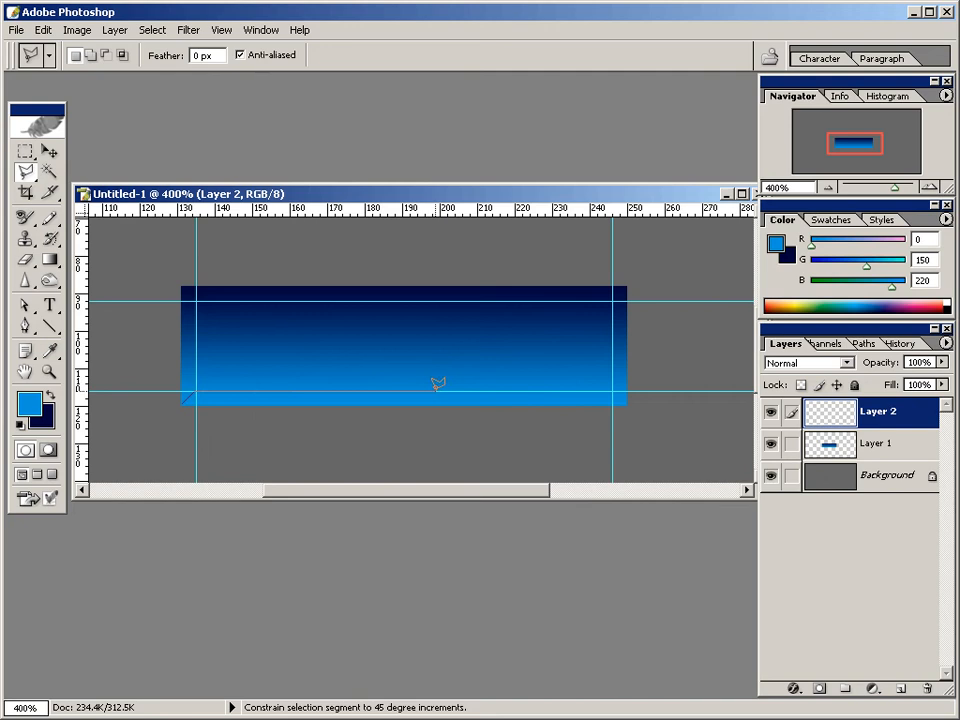
click(627, 404)
double_click(184, 393)
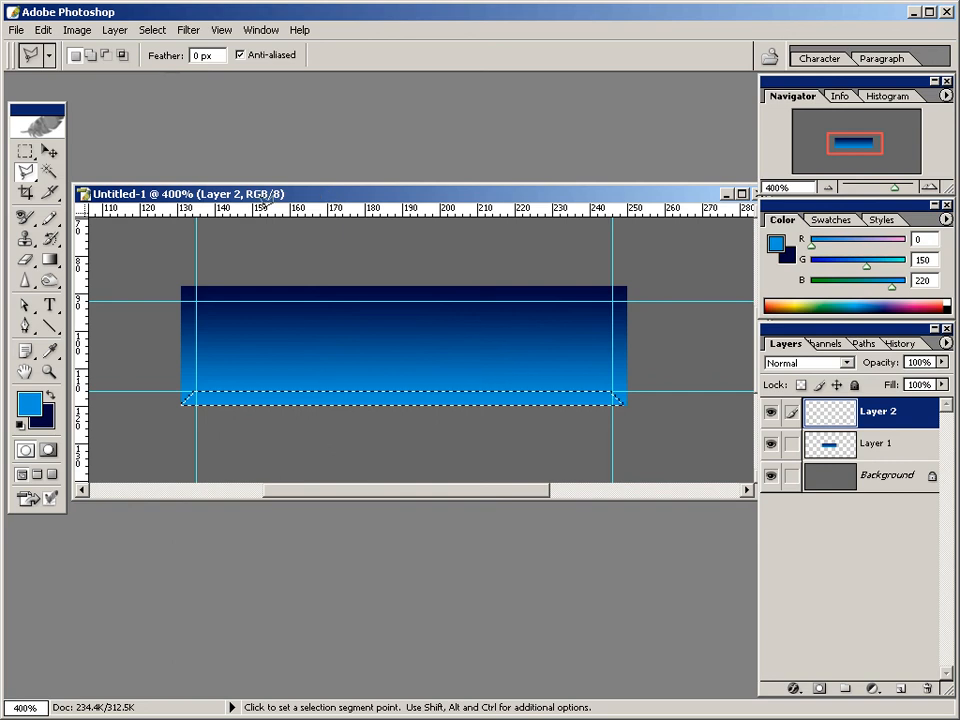
Switch to the Gradient tool and choose the Foreground to Transparent preset.
click(52, 263)
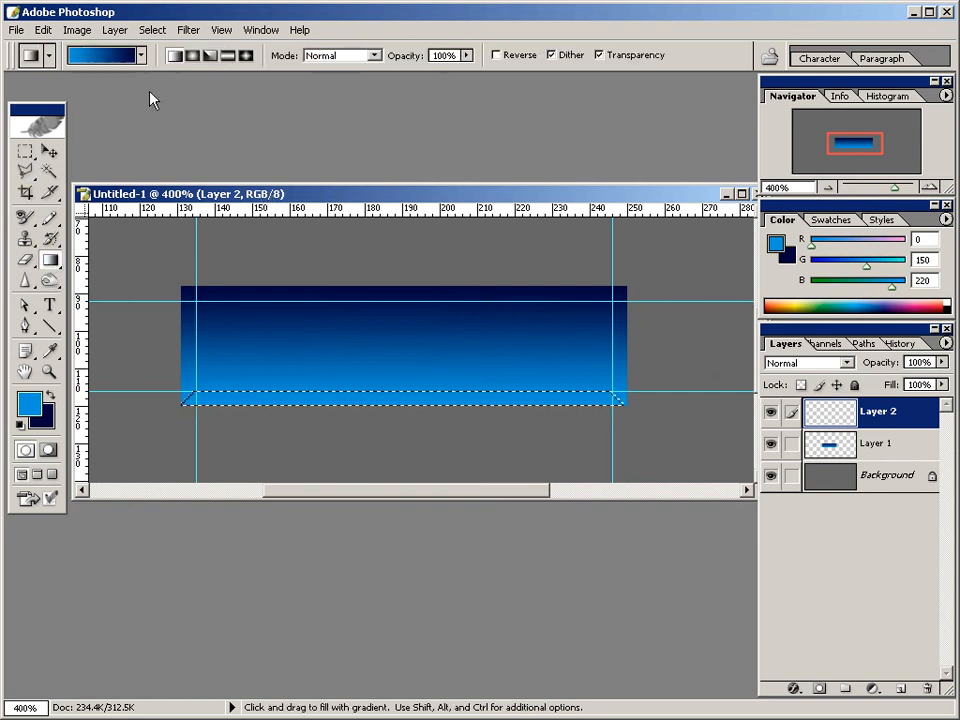
click(142, 56)
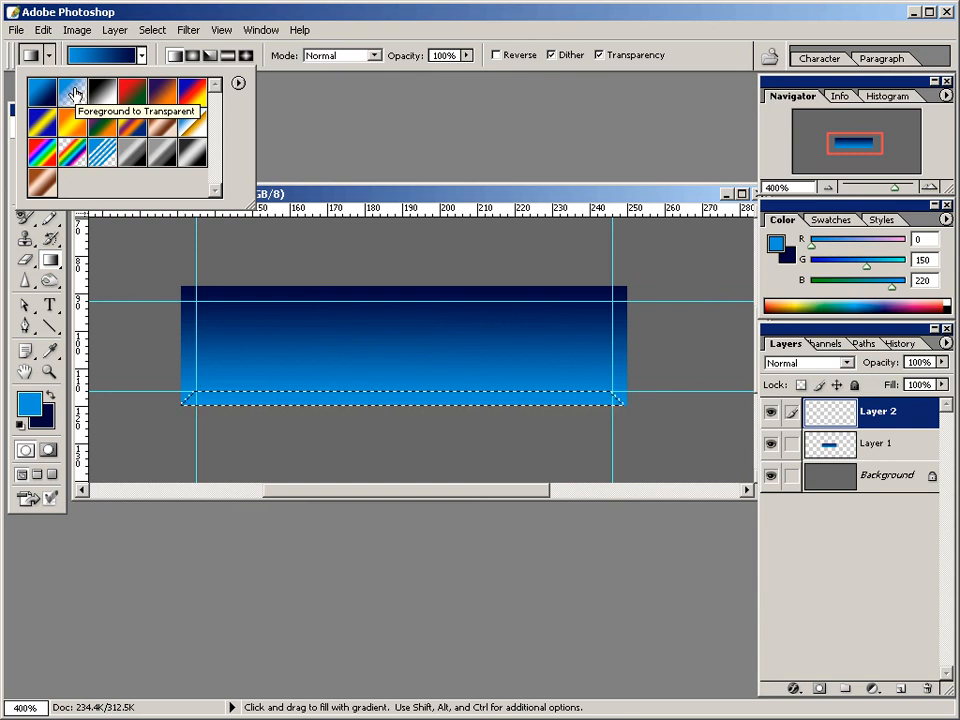
click(75, 93)
key(Return)
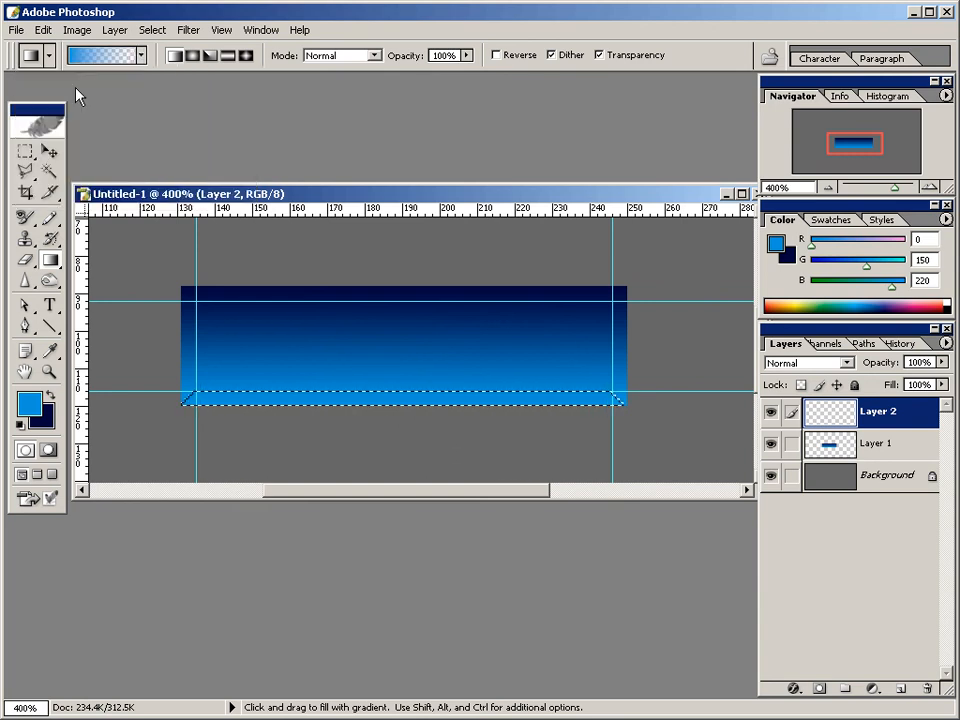
Set the foreground colour to hex 00D9FD.
click(49, 350)
click(29, 403)
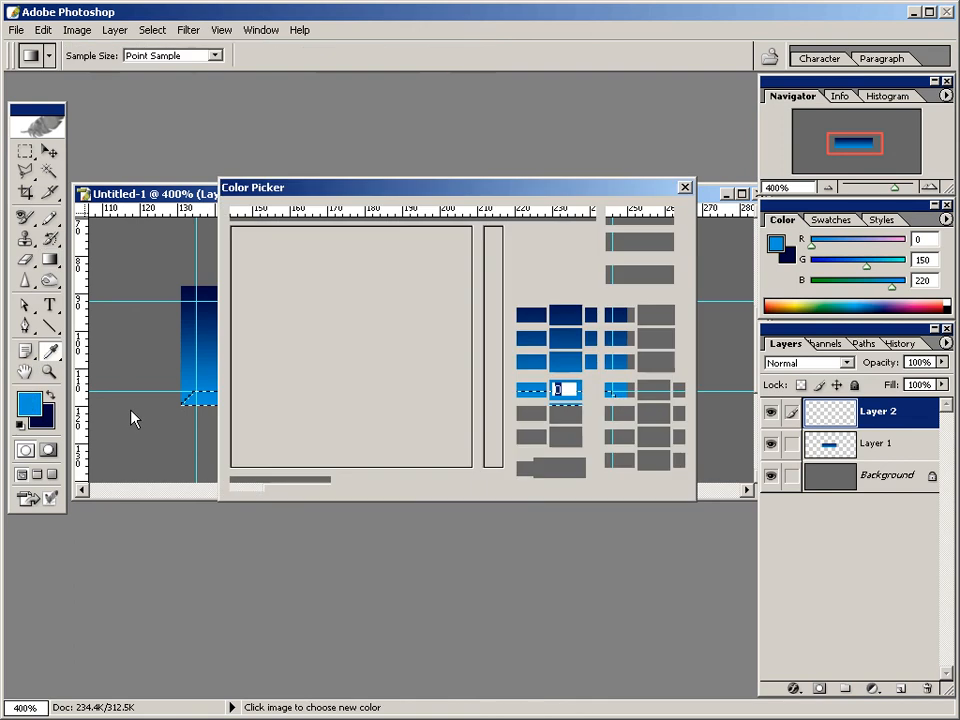
drag(582, 468, 274, 461)
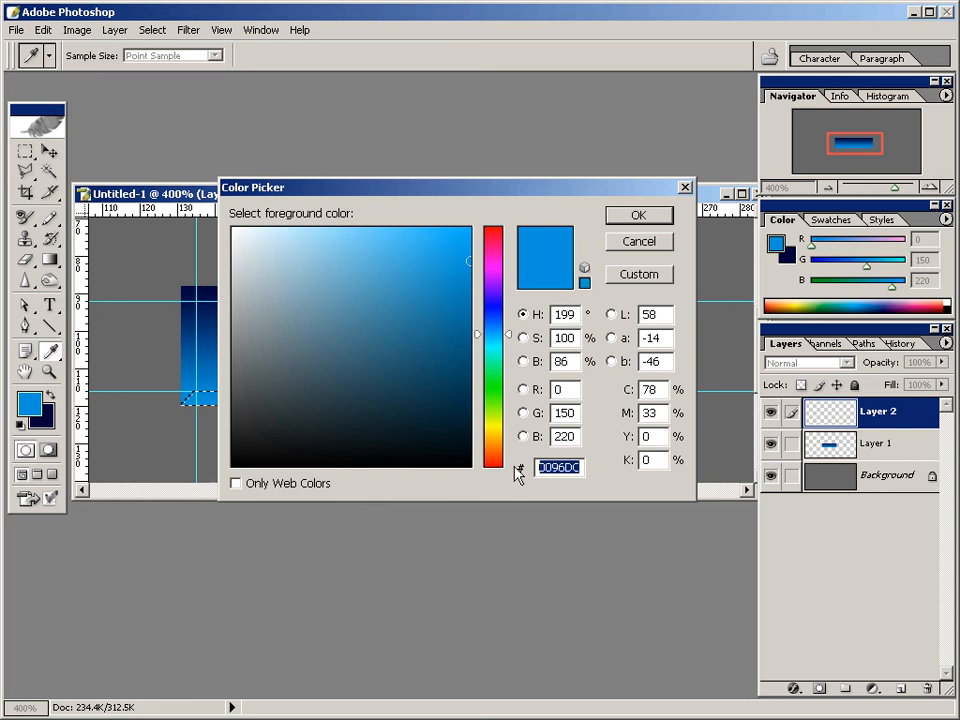
text(00)
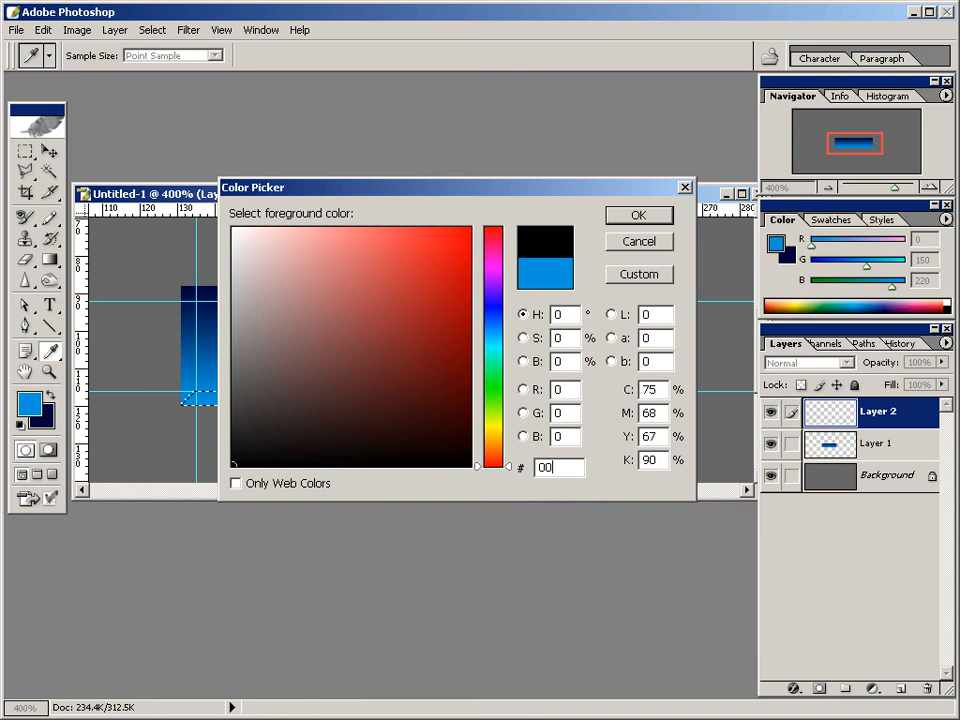
text(d9)
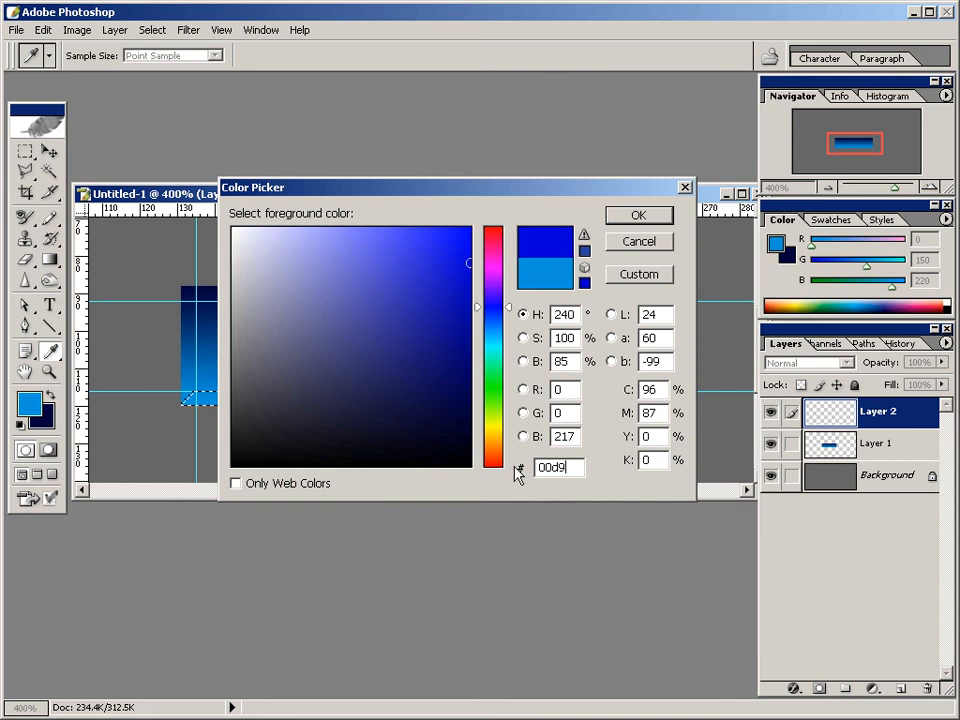
text(fd)
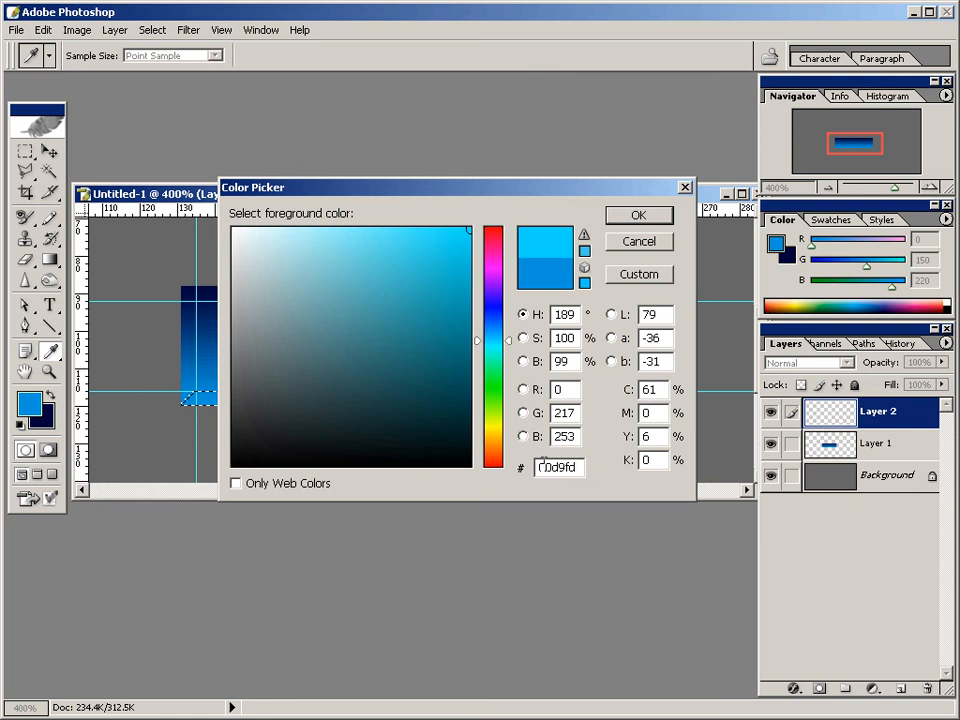
click(638, 216)
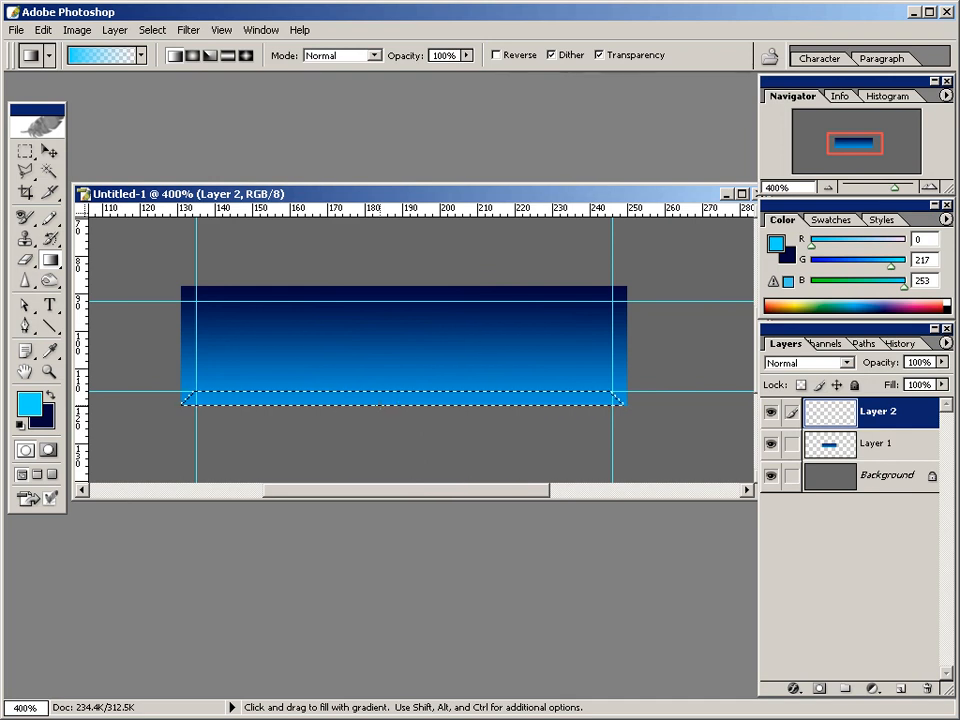
key(shift)
drag(379, 404, 379, 374)
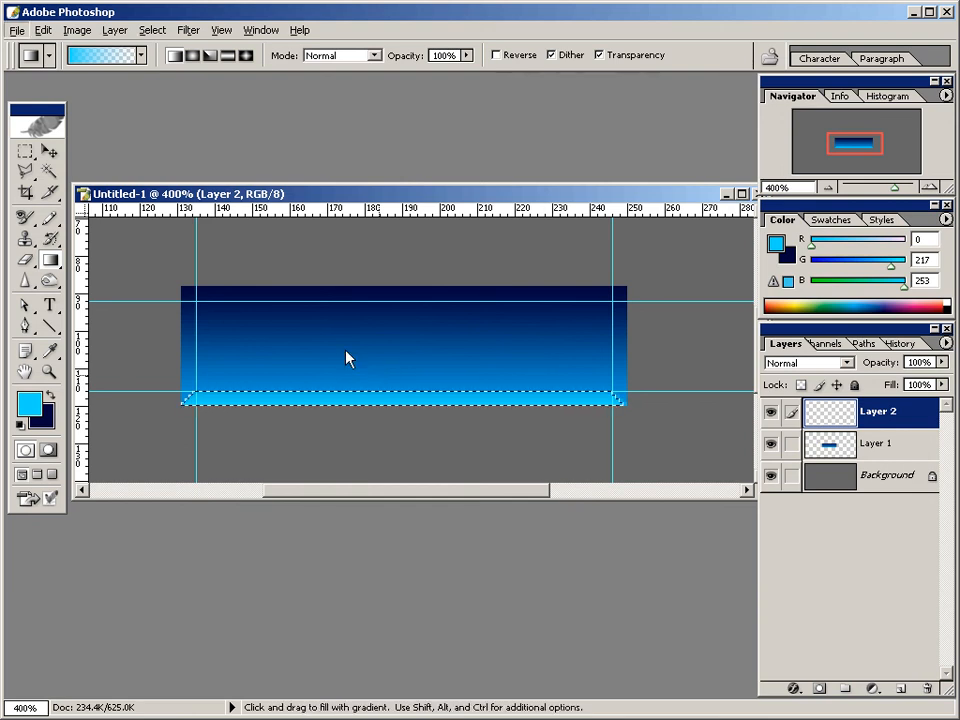
click(44, 30)
click(44, 52)
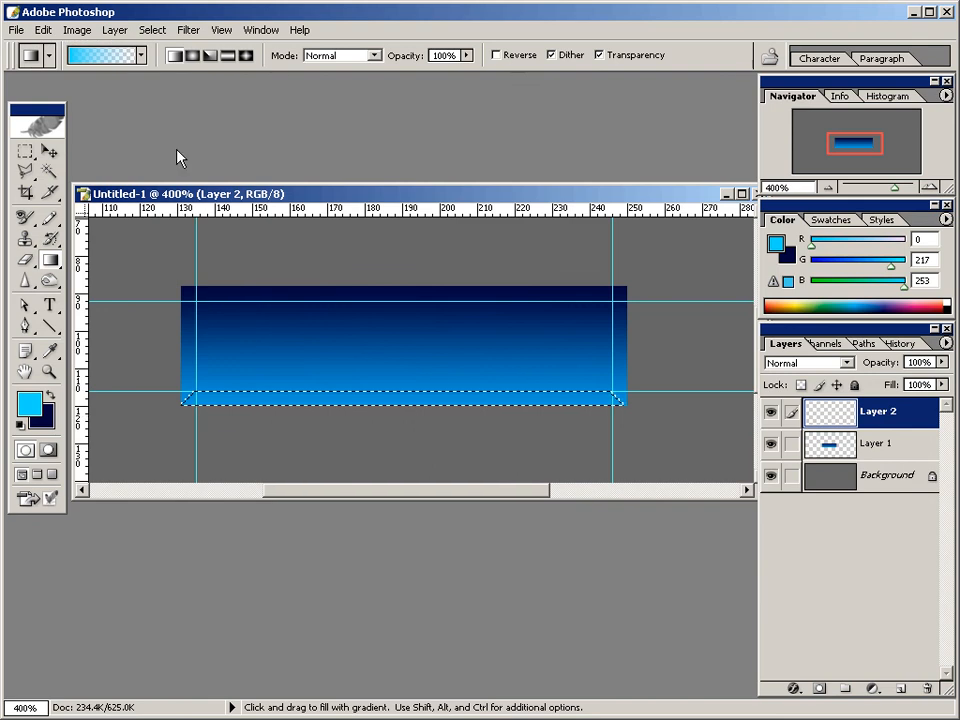
Fill the selected bottom strip with a straight vertical gradient running from its lower edge to above the lower guide, and deselect it.
drag(394, 408, 393, 368)
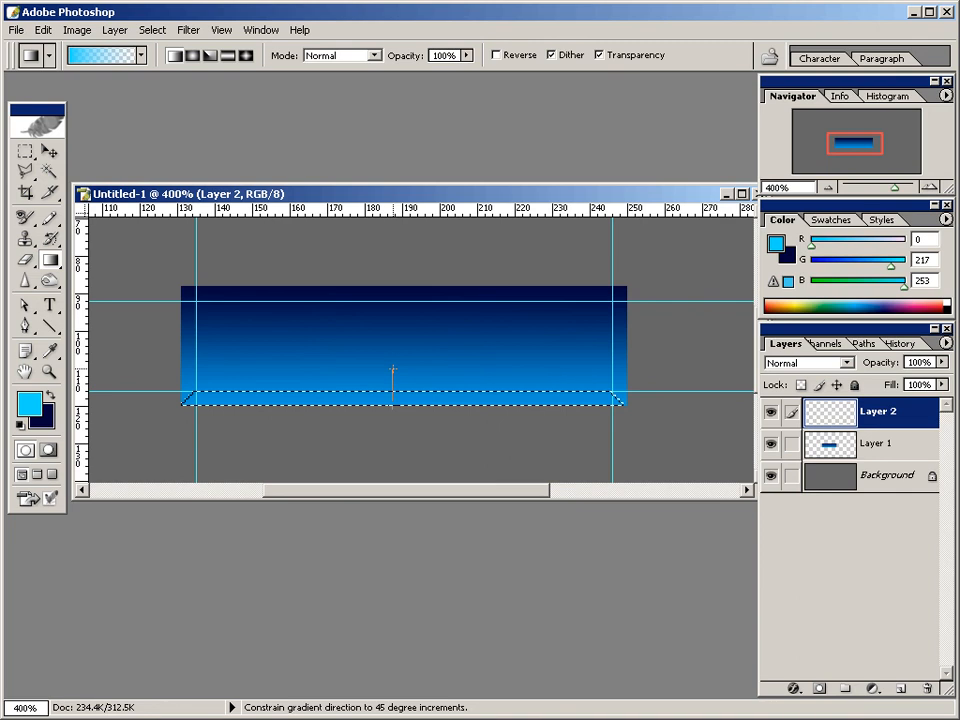
drag(393, 368, 393, 369)
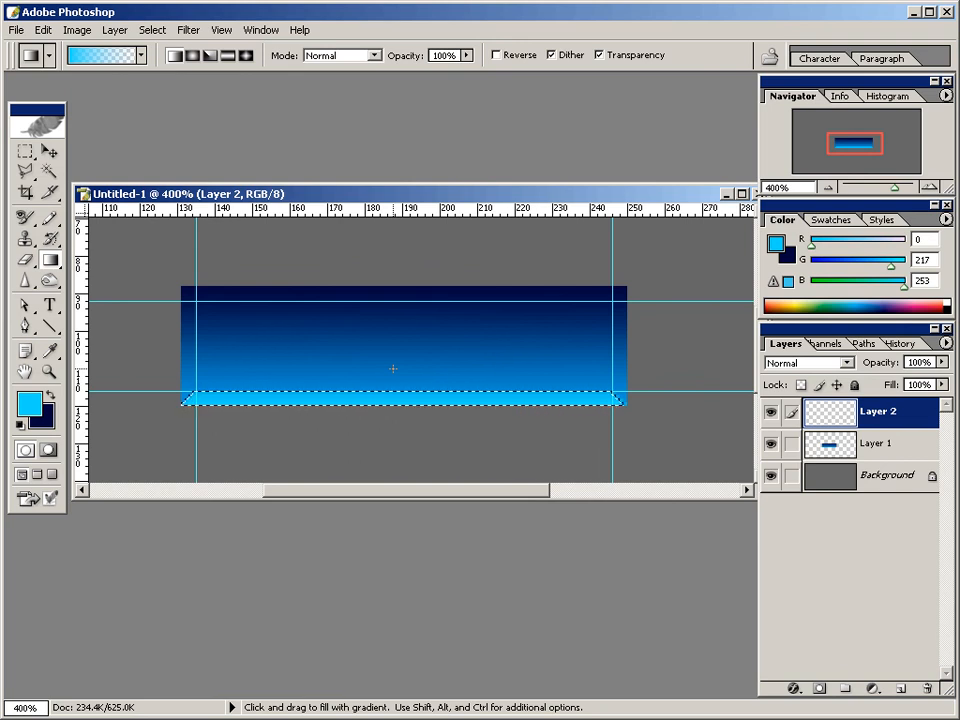
click(152, 30)
click(162, 65)
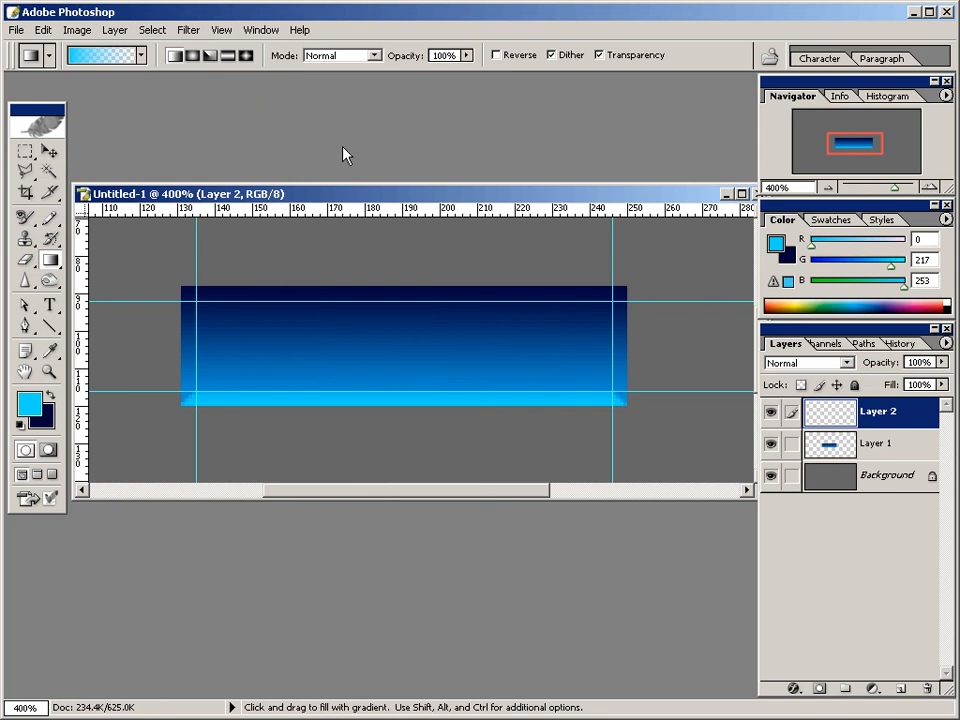
click(26, 172)
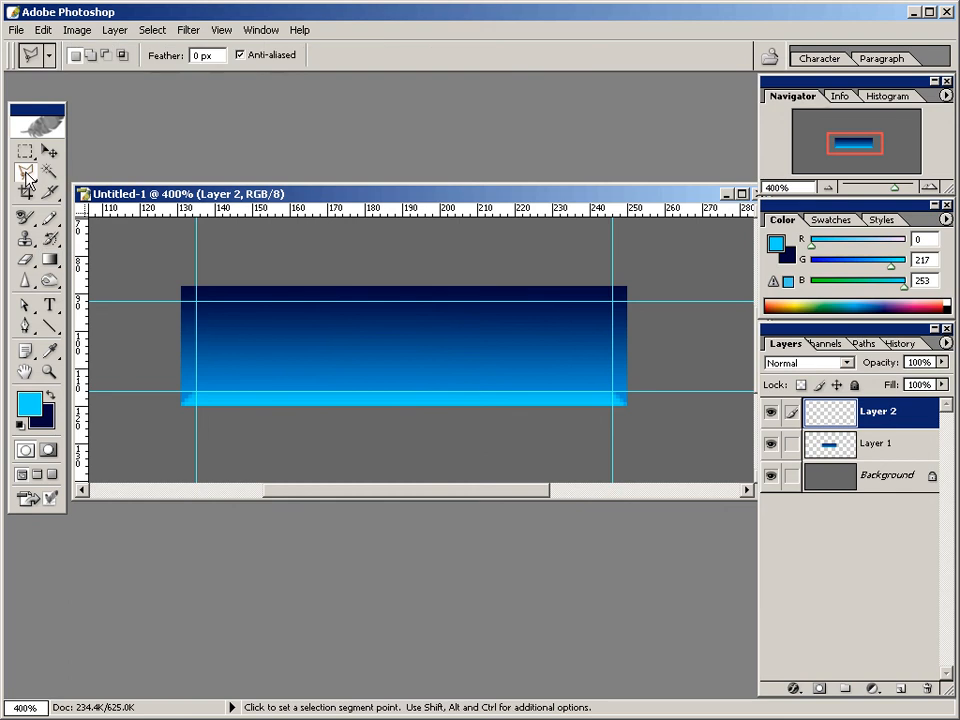
click(110, 189)
click(626, 396)
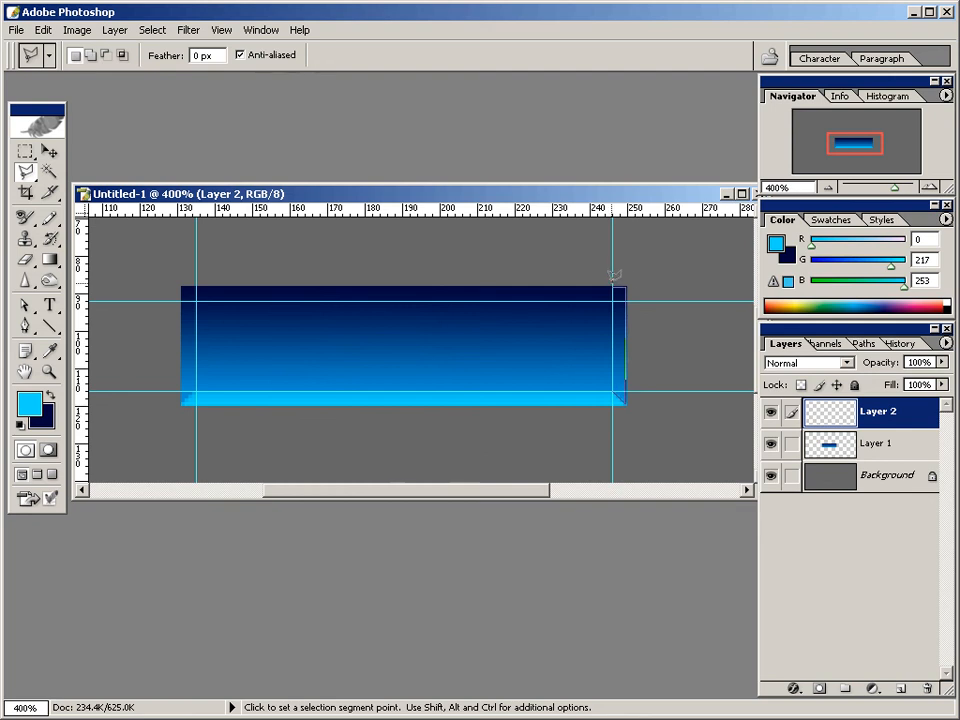
click(613, 285)
shift+click(612, 390)
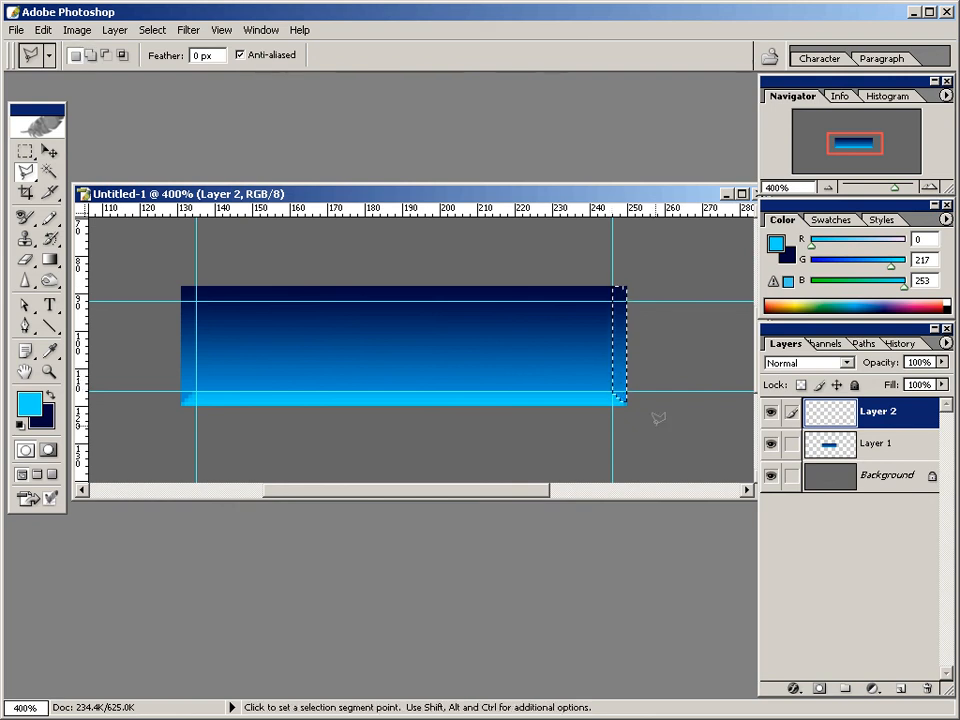
key(Delete)
key(ctrl+d)
key(g)
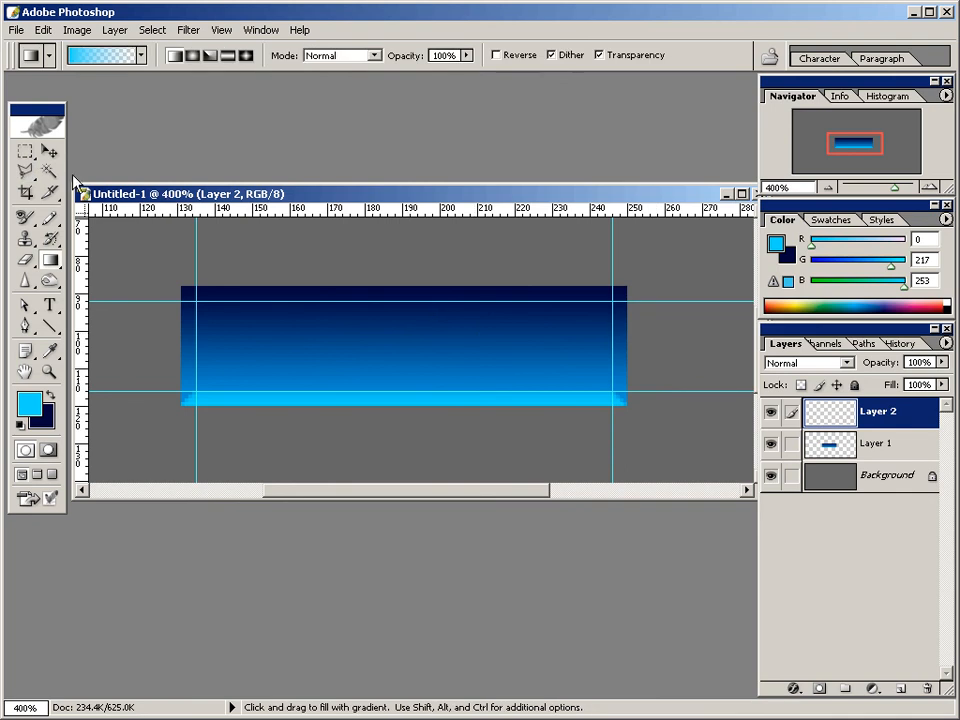
Select the strip beyond the right guide with the Polygonal Lasso, anti-aliasing off, cutting its lower end diagonally from the rectangle's corner to the guide intersection.
click(23, 175)
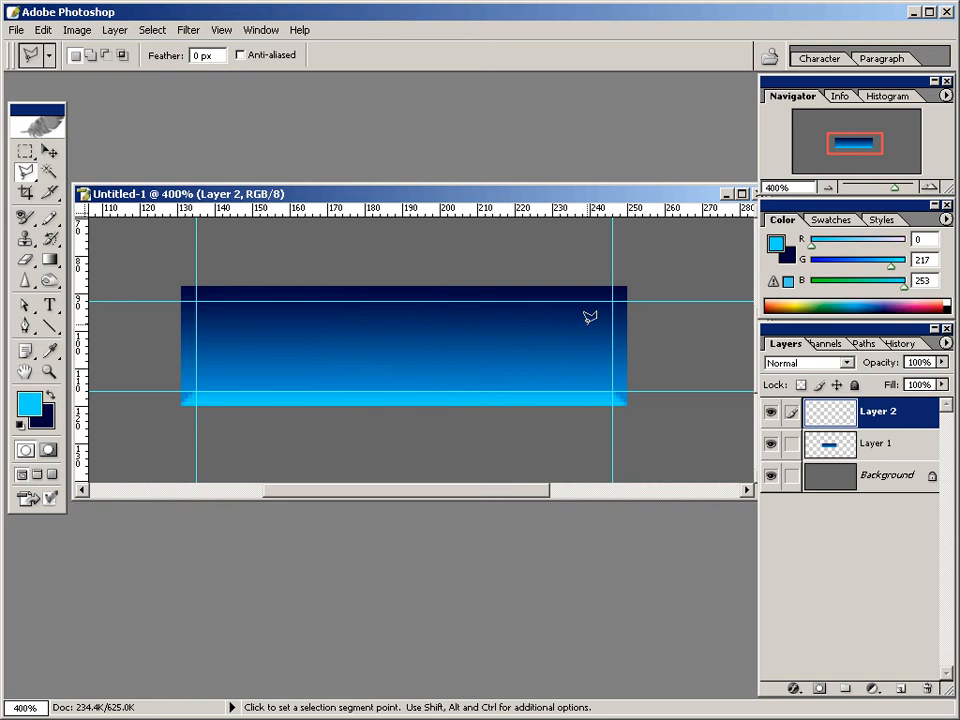
click(626, 404)
click(612, 286)
shift+double_click(612, 391)
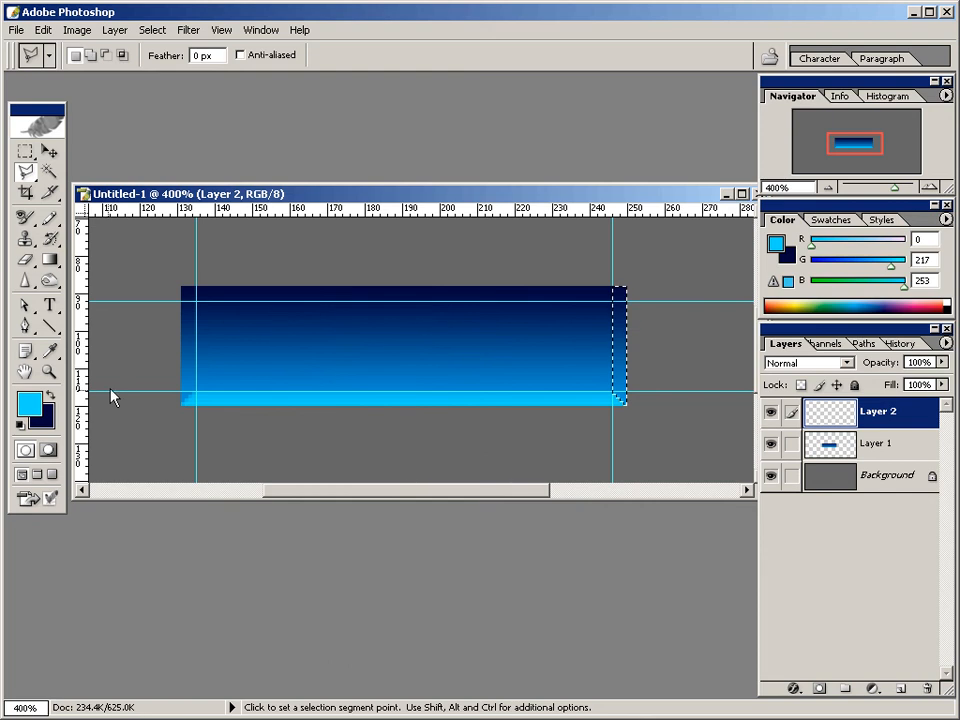
Set the foreground colour to hex 131C46.
click(29, 402)
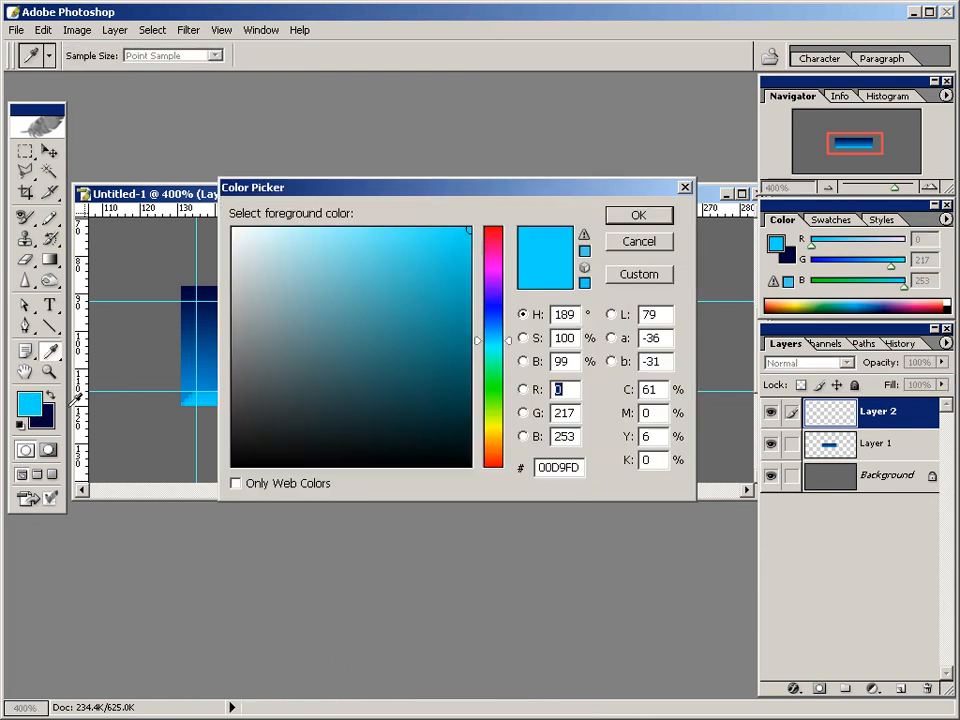
drag(582, 467, 521, 471)
text(131)
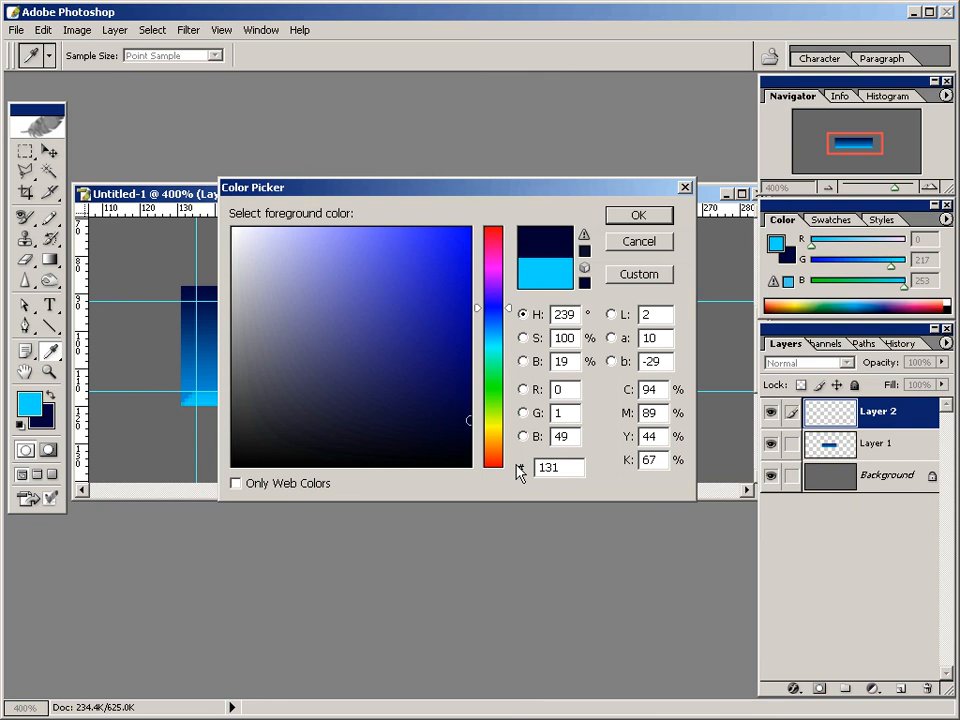
text(c)
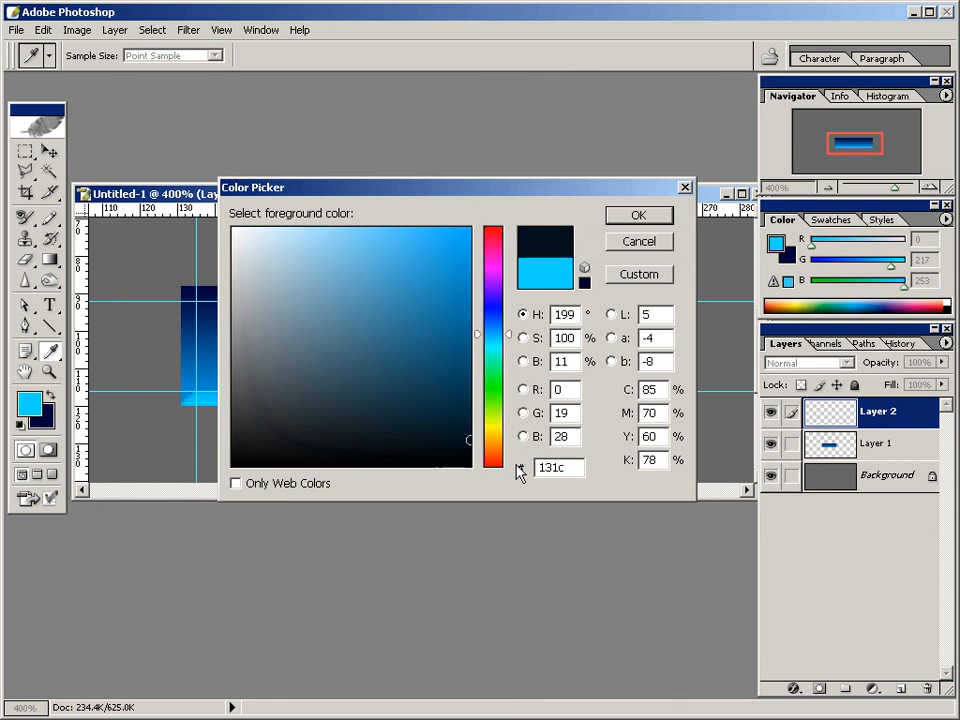
text(46)
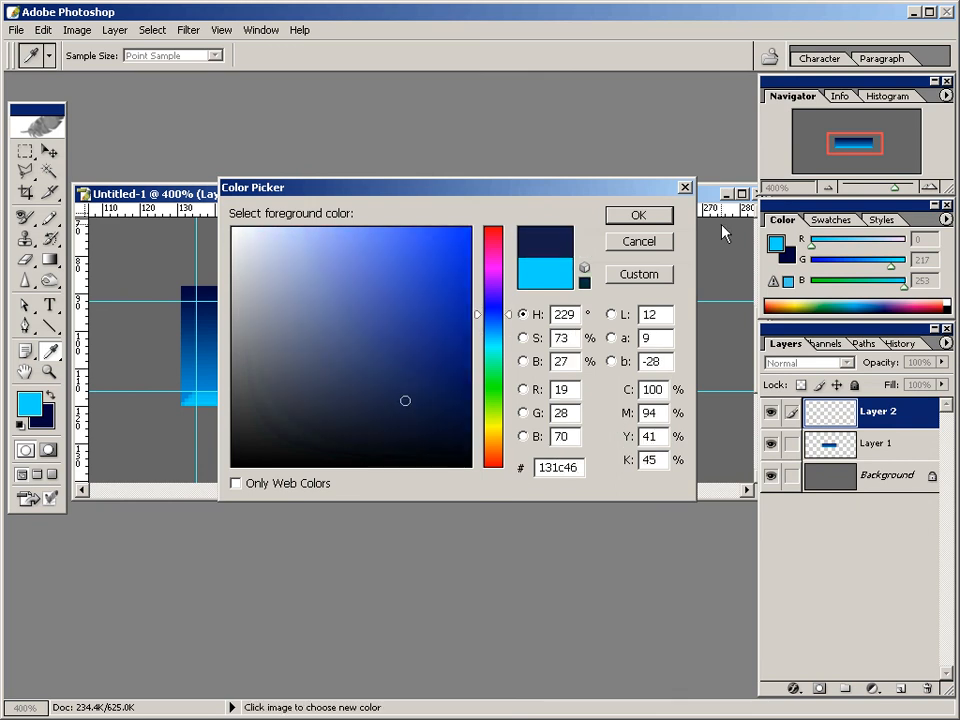
click(647, 216)
key(l)
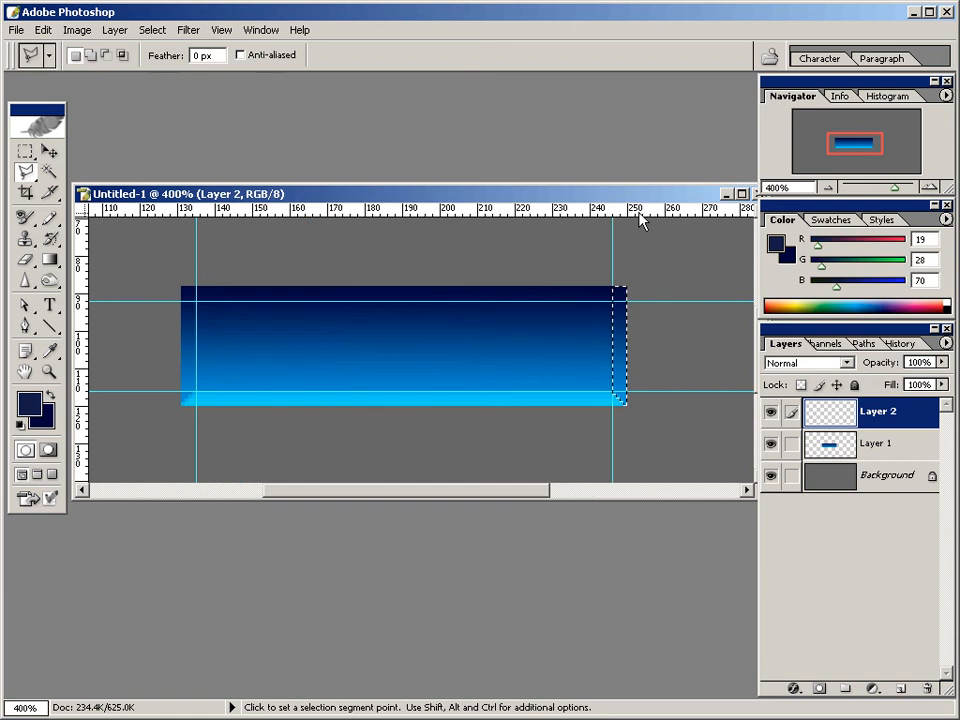
Fill the selected right-hand strip with the foreground colour using the Paint Bucket, and deselect it.
drag(48, 259, 86, 285)
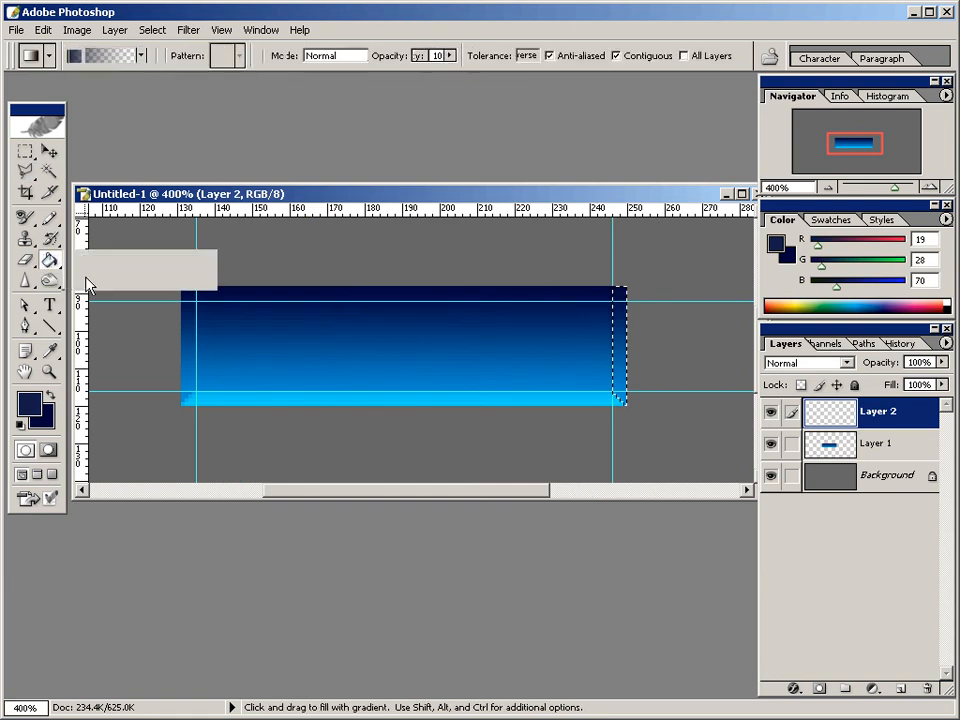
click(613, 312)
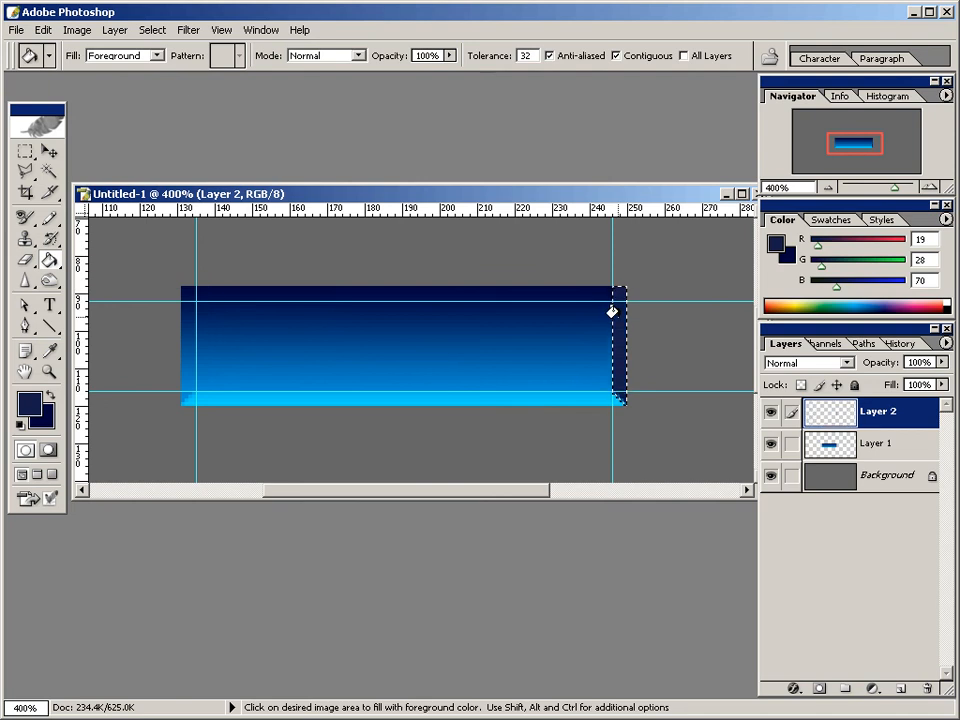
click(44, 29)
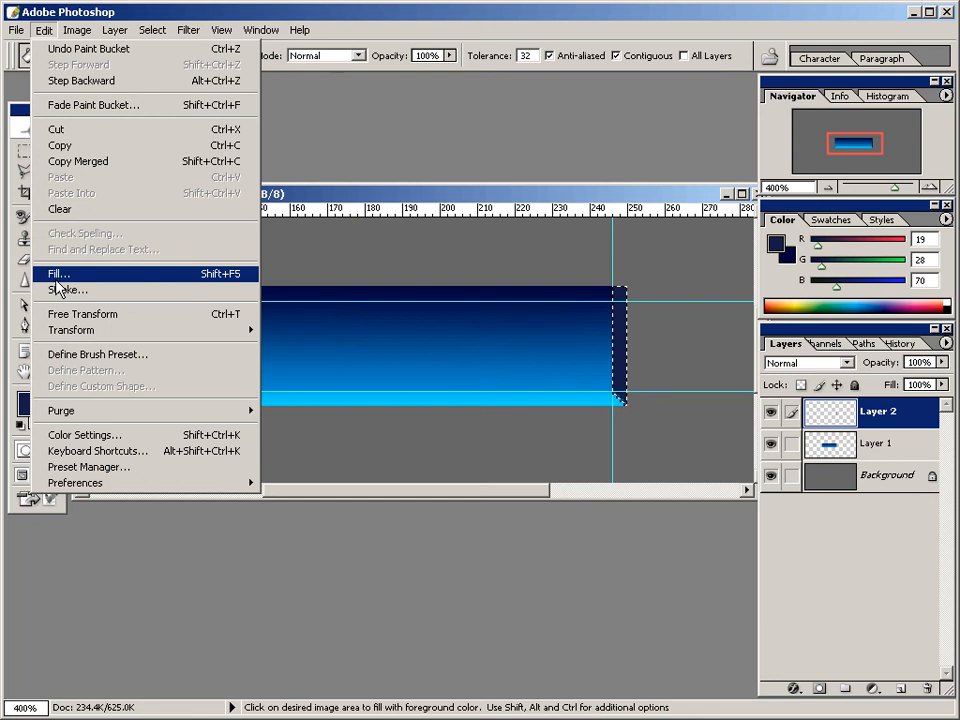
click(80, 14)
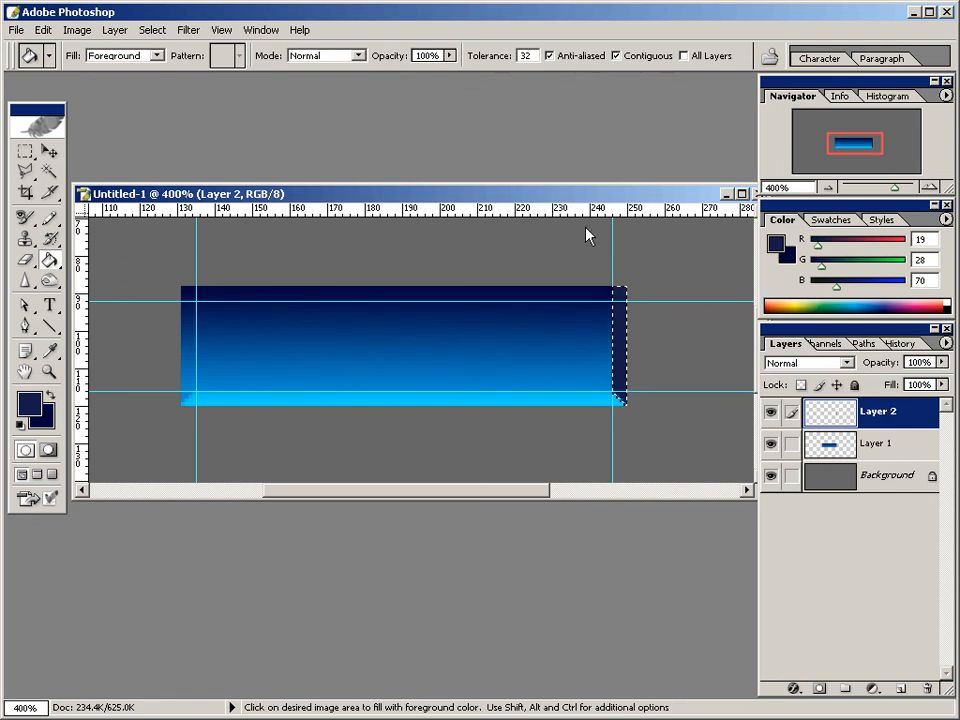
click(153, 30)
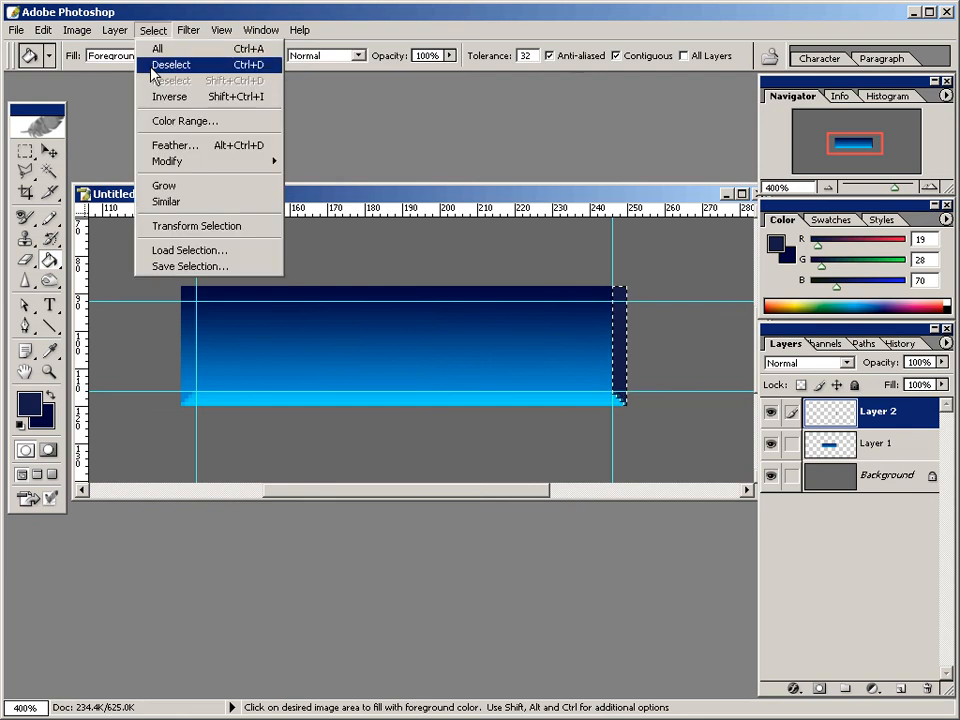
click(153, 66)
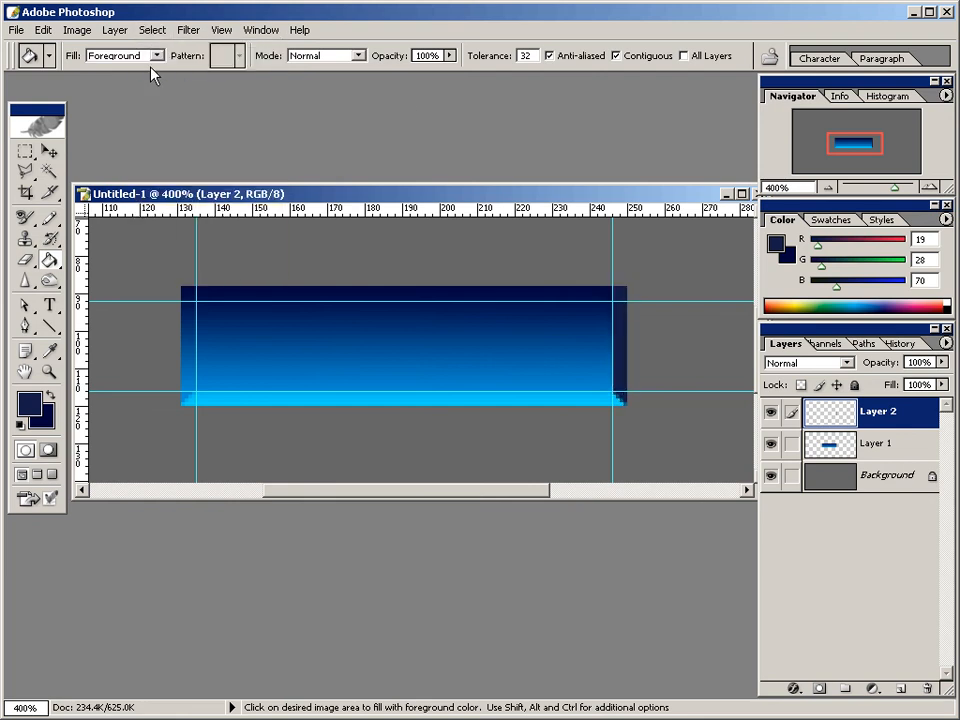
Add a new empty layer above the bevel layer and set up the Line tool with 1 px weight and anti-aliasing off.
click(899, 689)
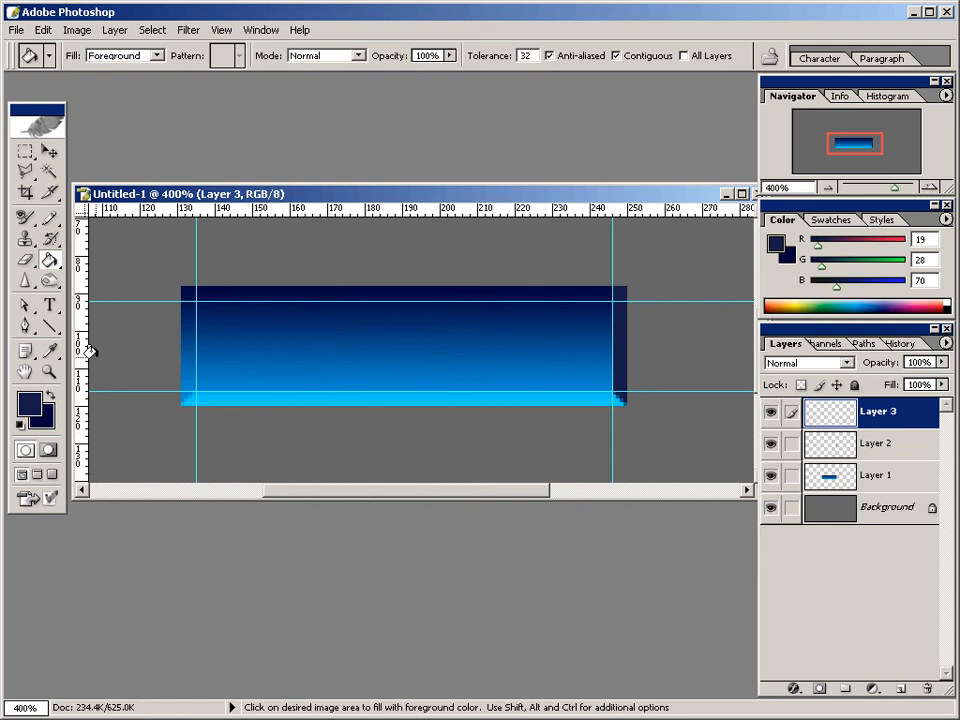
click(50, 328)
drag(55, 338, 100, 398)
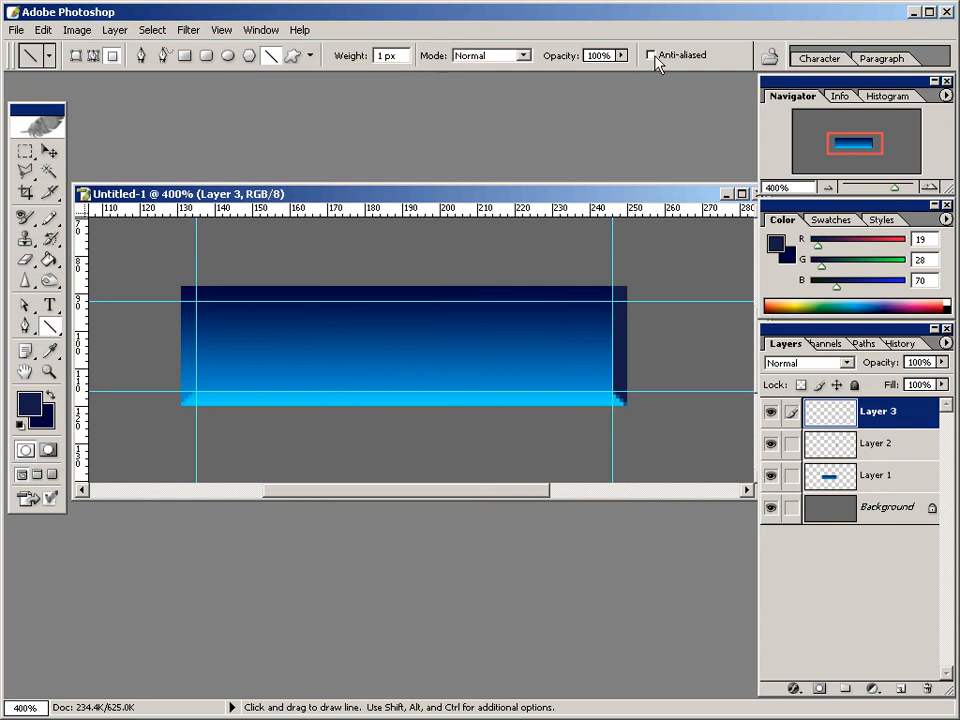
drag(399, 56, 355, 56)
Set the foreground colour to hex ACC1DD.
click(29, 404)
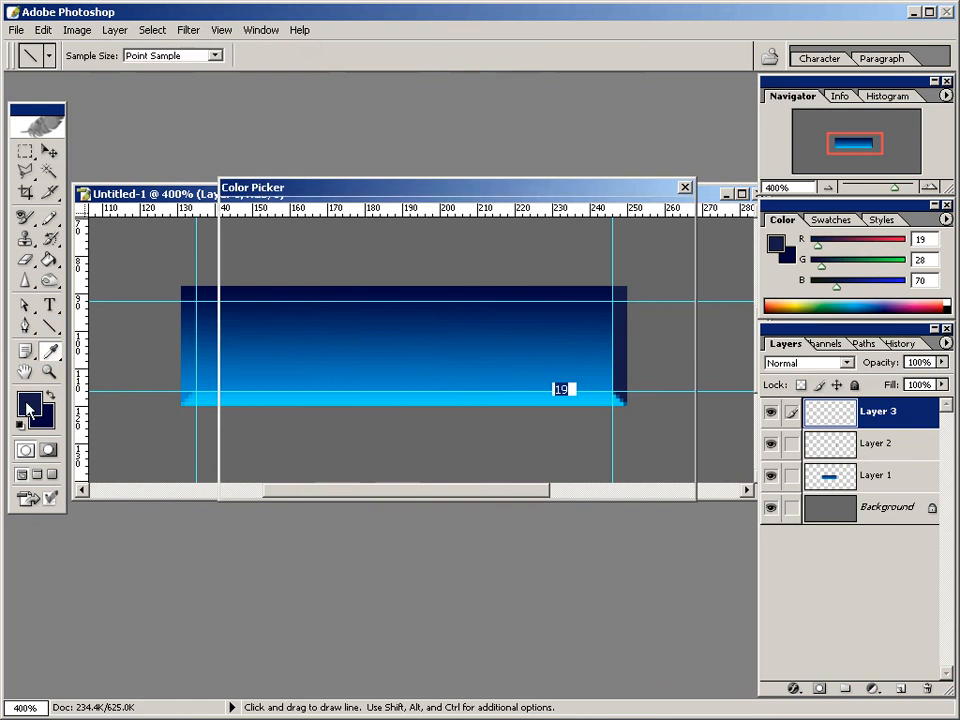
double_click(549, 467)
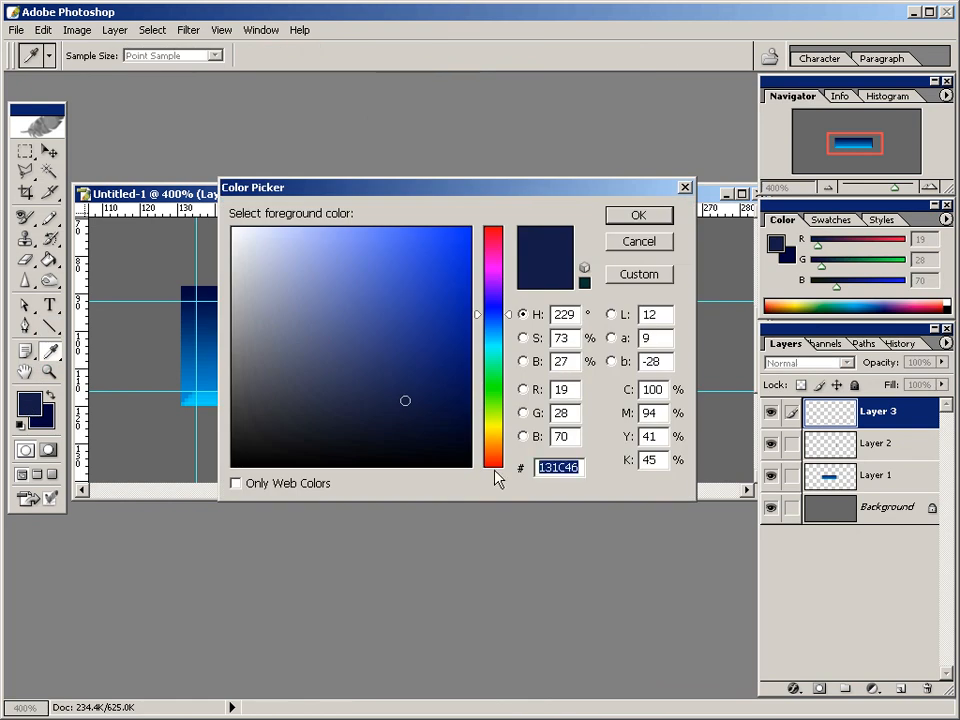
text(ACC)
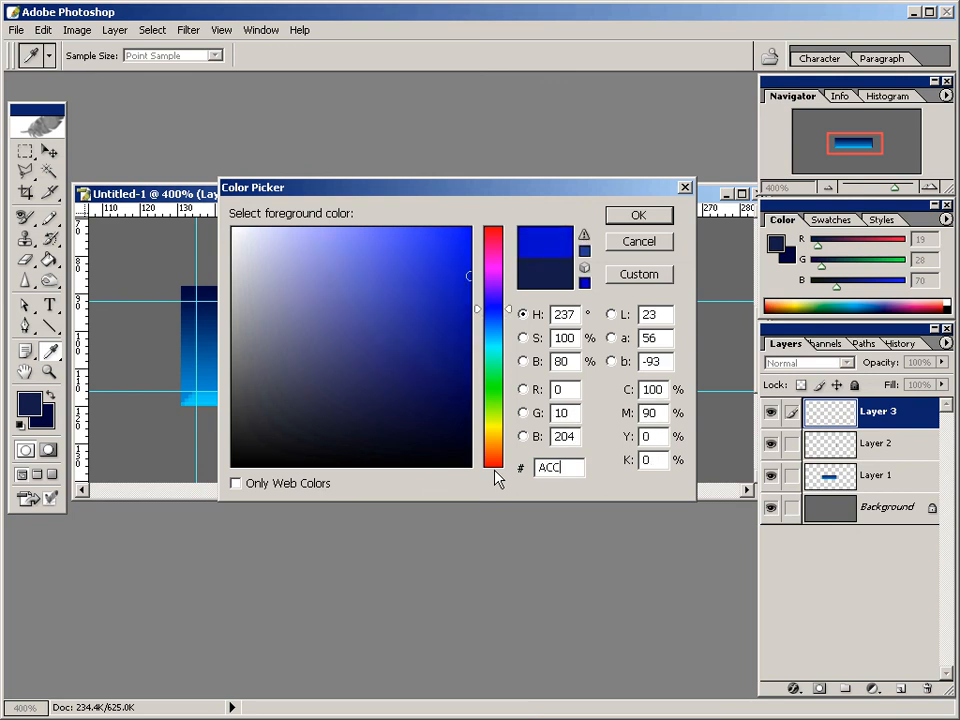
text(1DD)
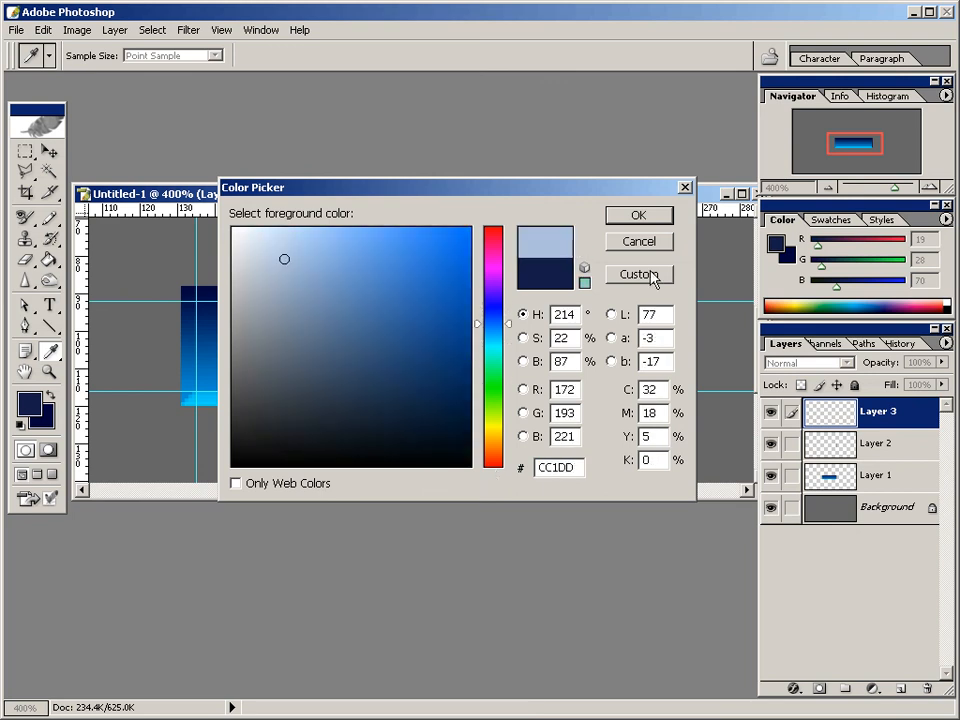
click(662, 214)
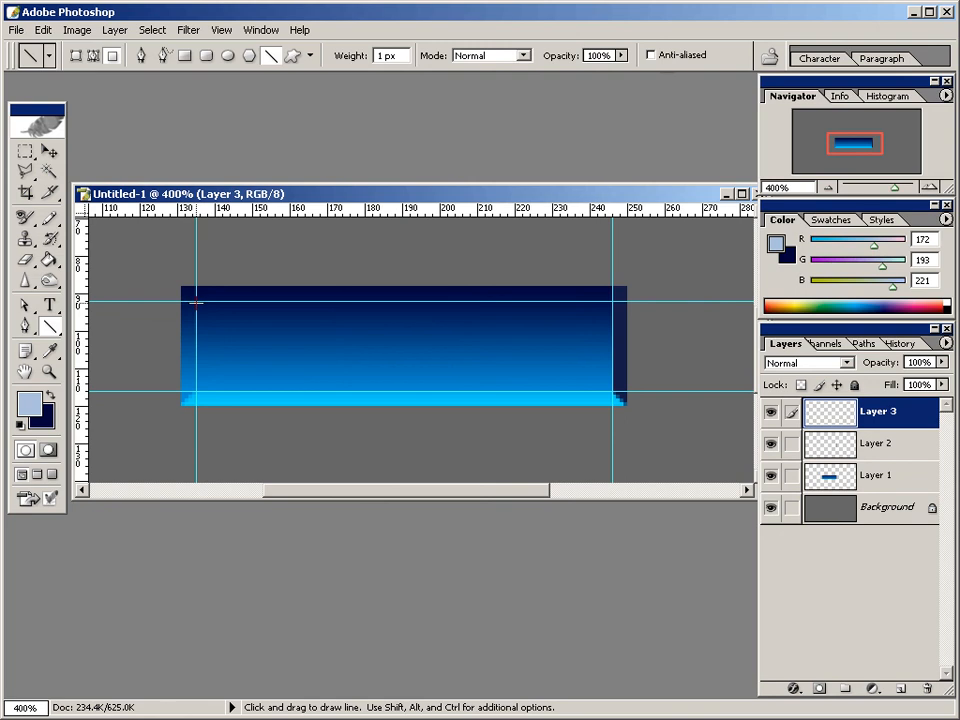
Draw 1 px highlight lines along the top and left guides of the button face and hide the guides.
drag(196, 301, 612, 316)
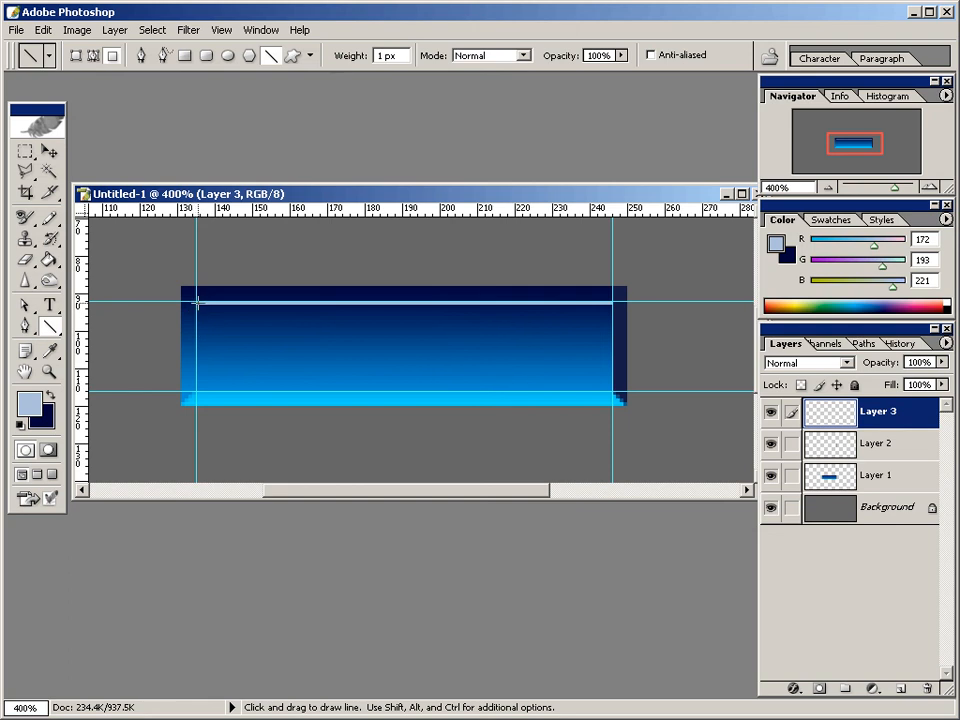
drag(199, 301, 212, 390)
click(221, 30)
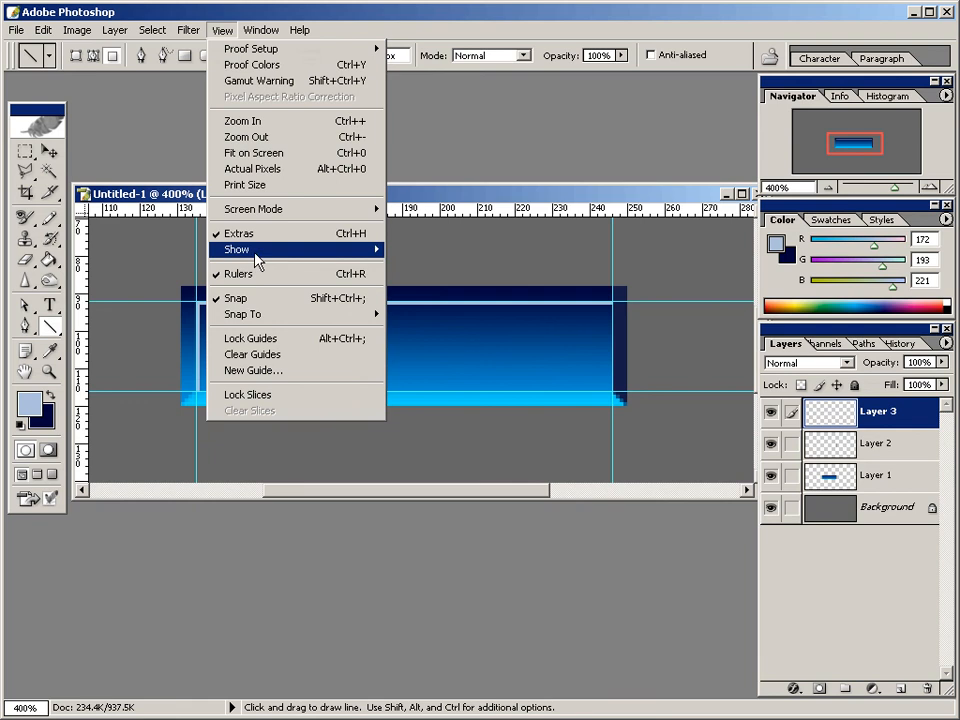
mouse_move(257, 250)
click(435, 293)
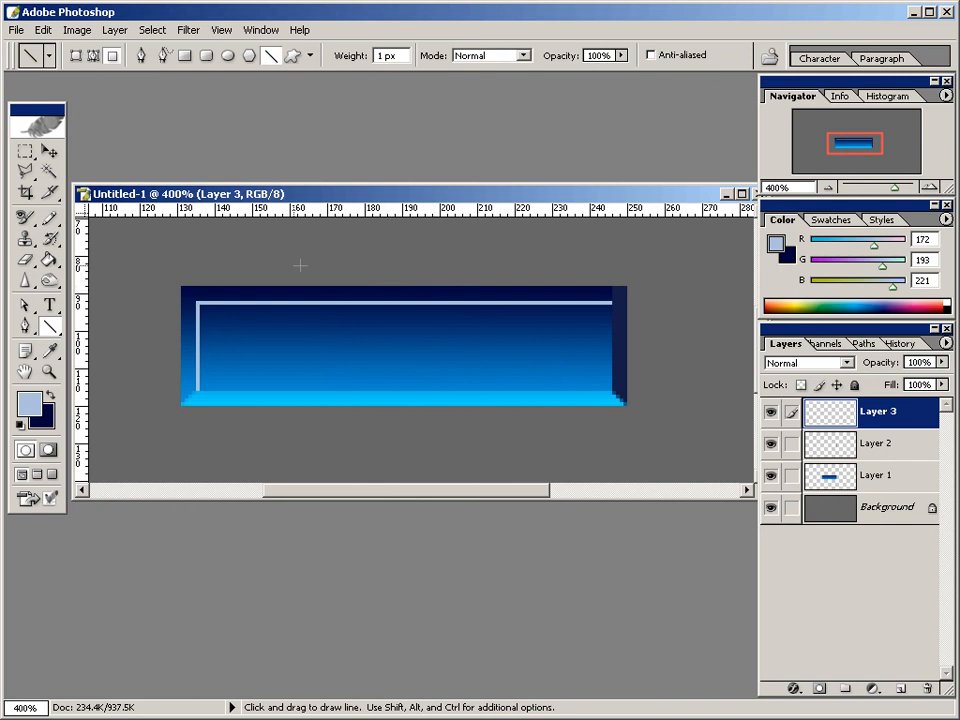
Add a single highlight pixel inside the corner where the two lines meet, using the 1 px Pencil.
drag(47, 222, 88, 235)
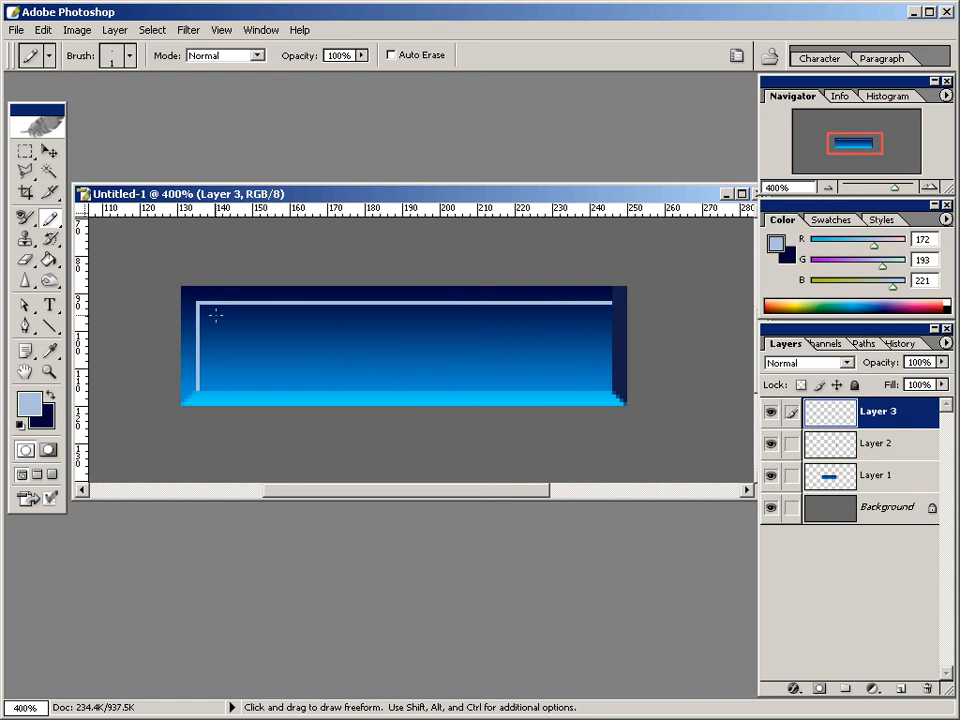
click(215, 315)
click(48, 220)
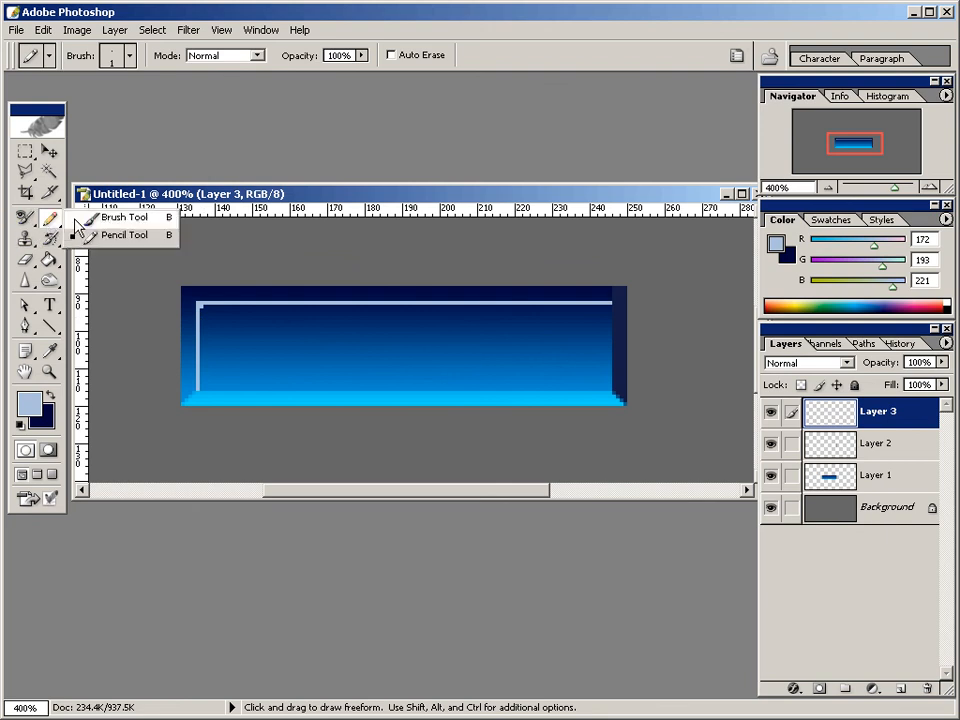
click(78, 218)
click(129, 56)
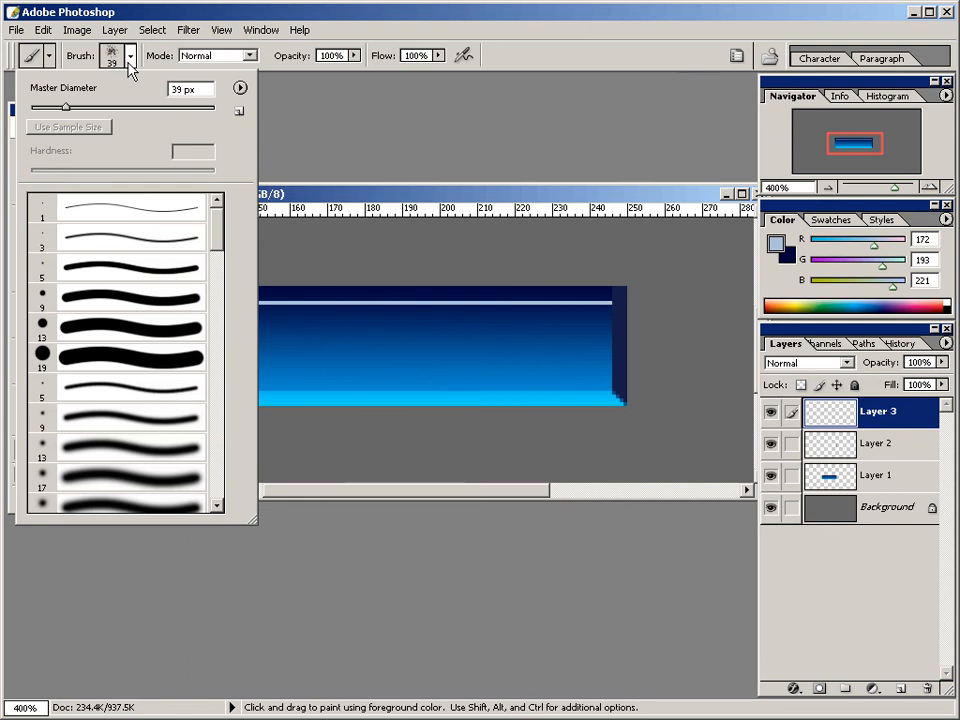
click(220, 459)
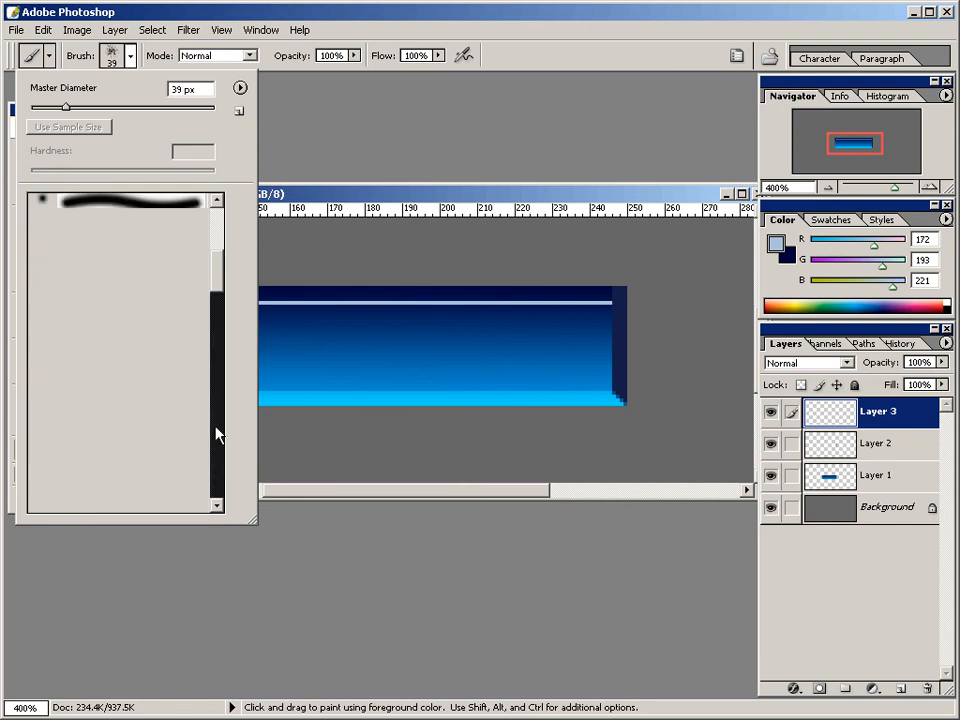
click(122, 263)
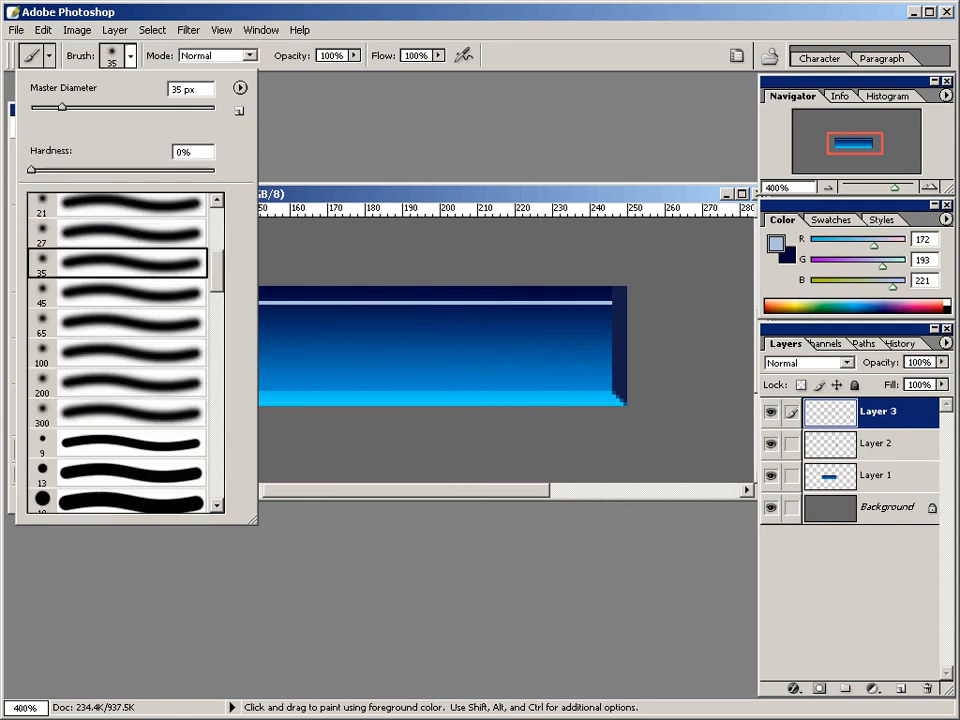
click(153, 240)
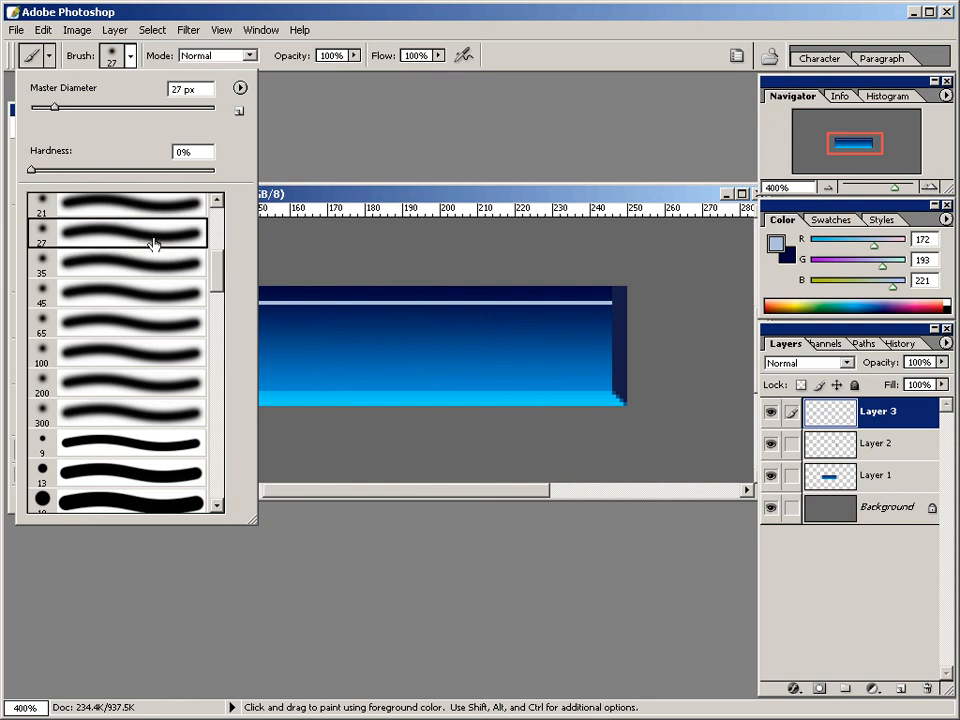
double_click(85, 238)
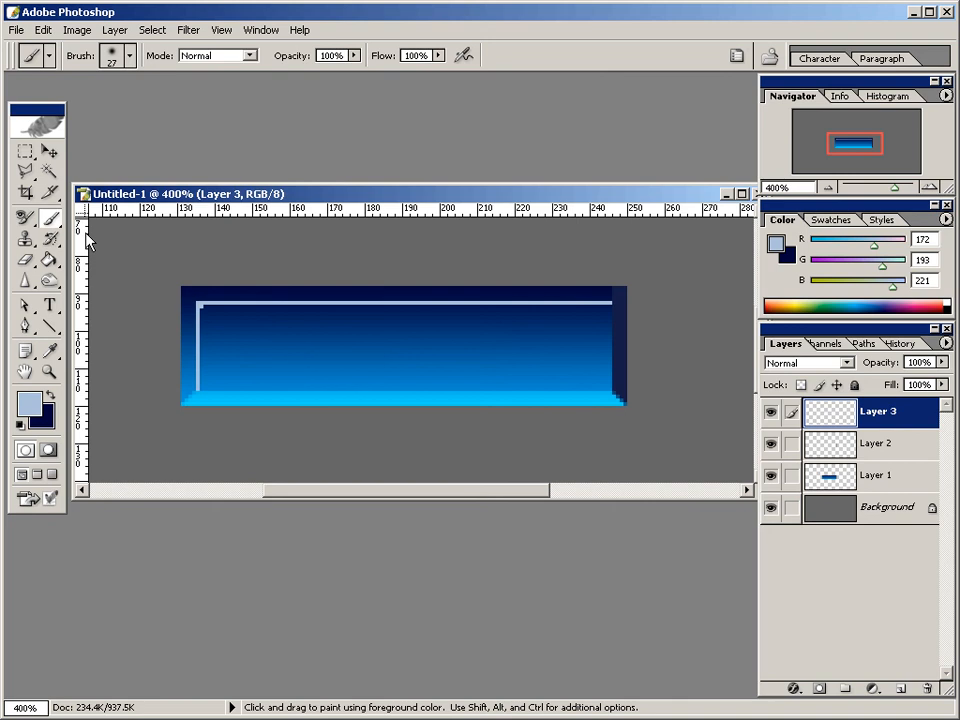
key(shift+b)
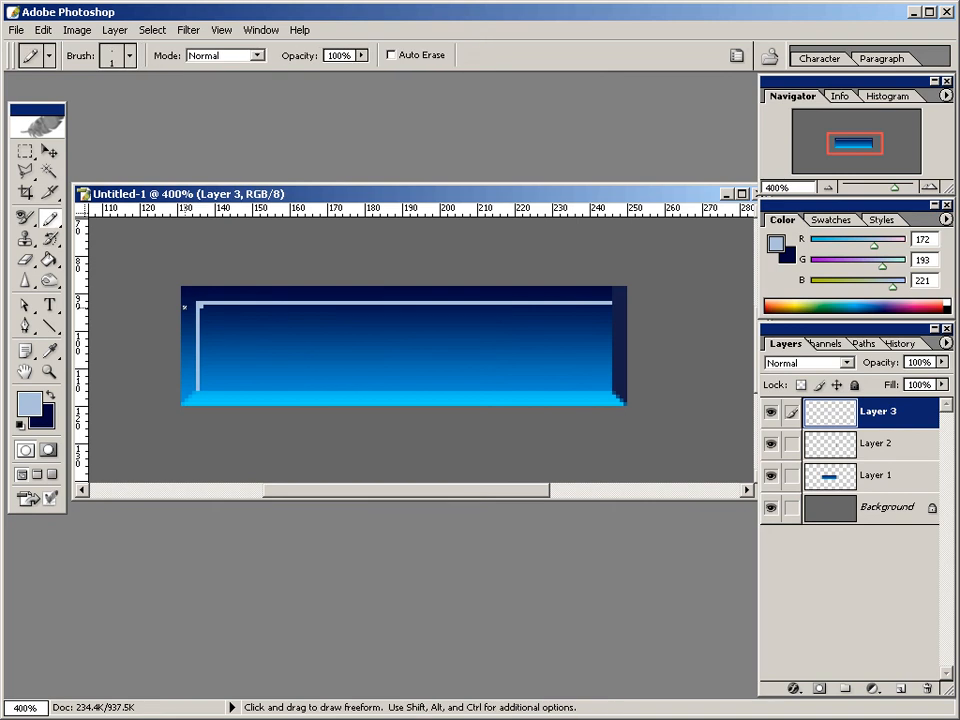
Set the Eraser to the Soft Round 27 pixels brush and fade the highlight lines toward their far ends.
click(26, 260)
click(60, 262)
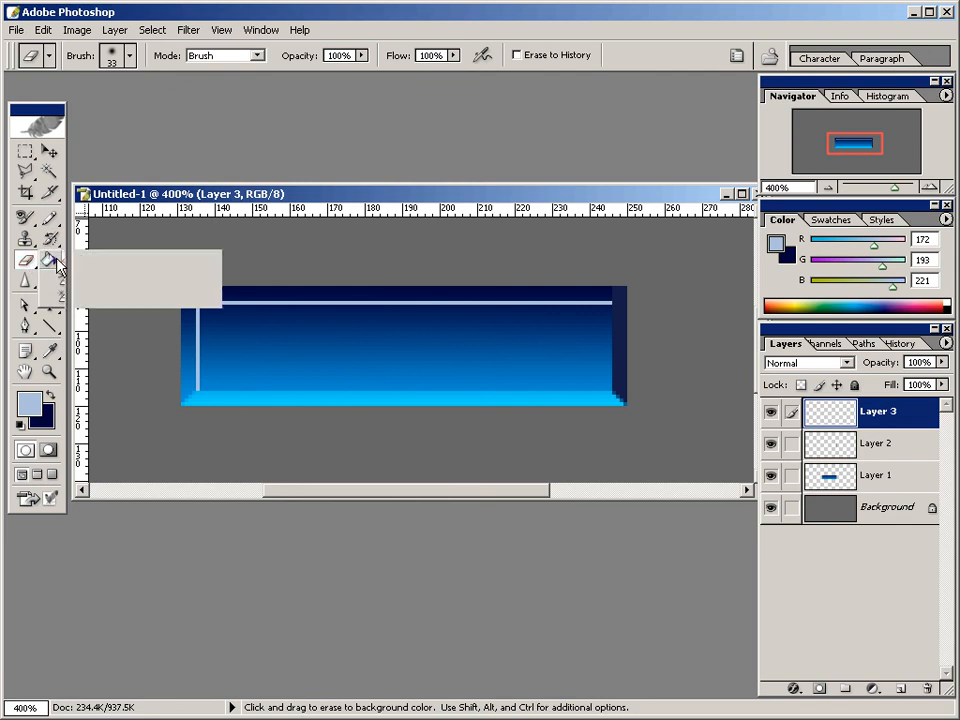
click(131, 60)
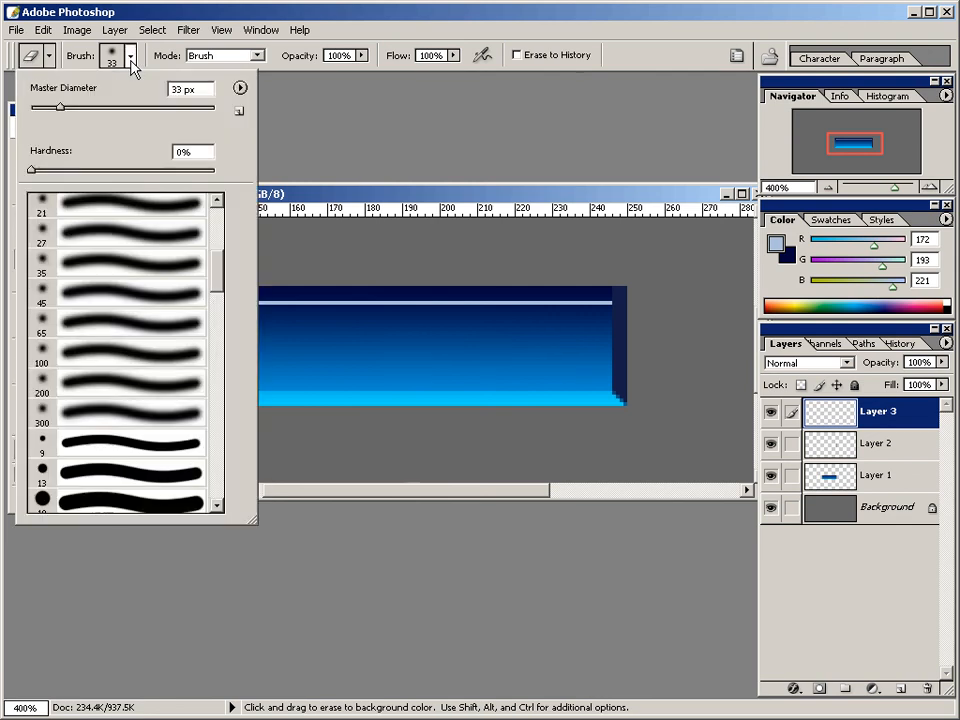
double_click(86, 241)
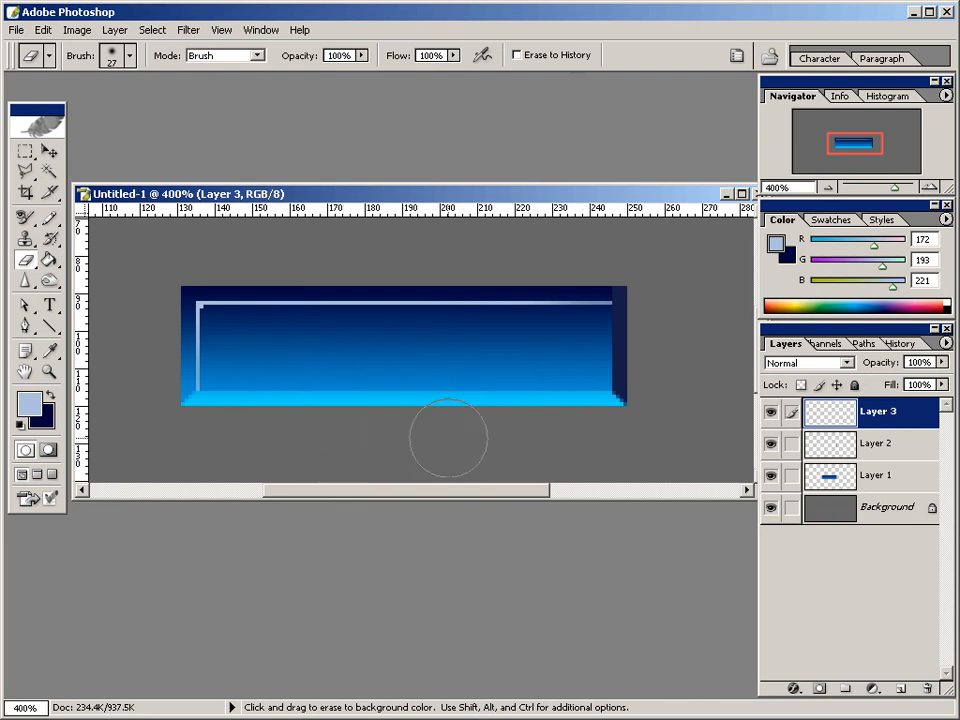
Add a new empty layer above the highlight layer and select a thin full-width strip along the button's top edge.
key(ctrl+alt+shift+n)
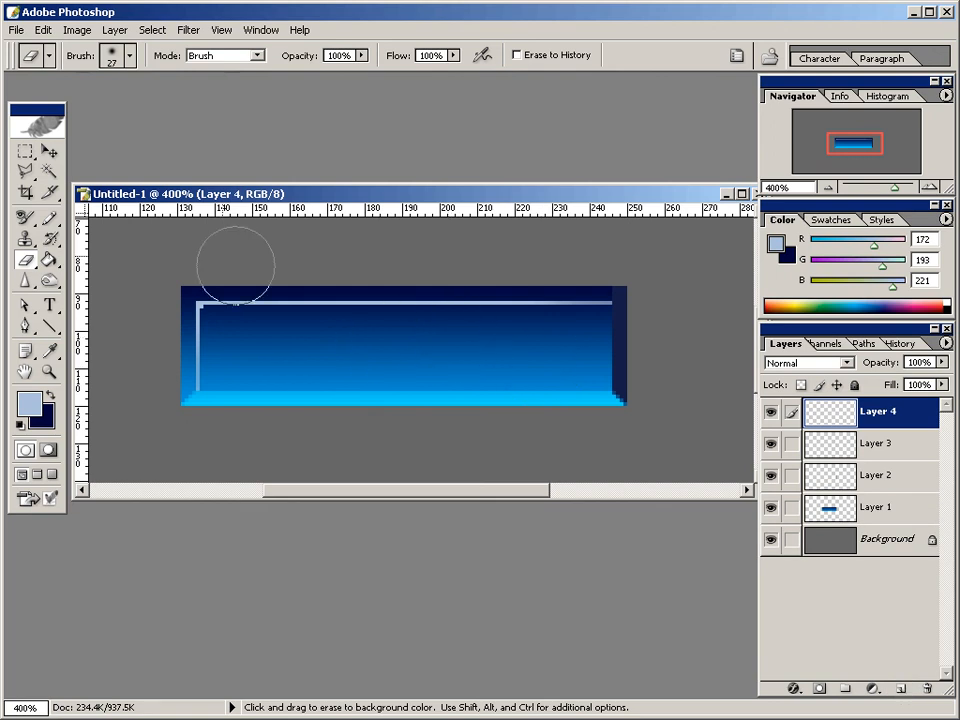
click(26, 152)
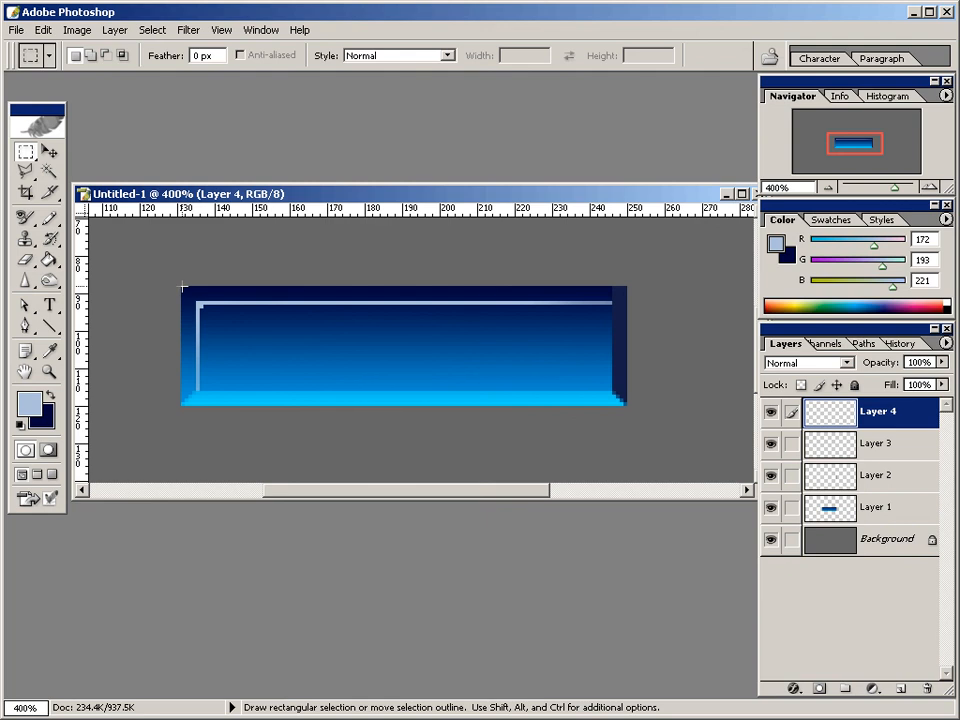
drag(182, 287, 626, 296)
Set the foreground colour to hex 000000, fill the selected top strip with it using the Paint Bucket, and deselect it.
click(29, 399)
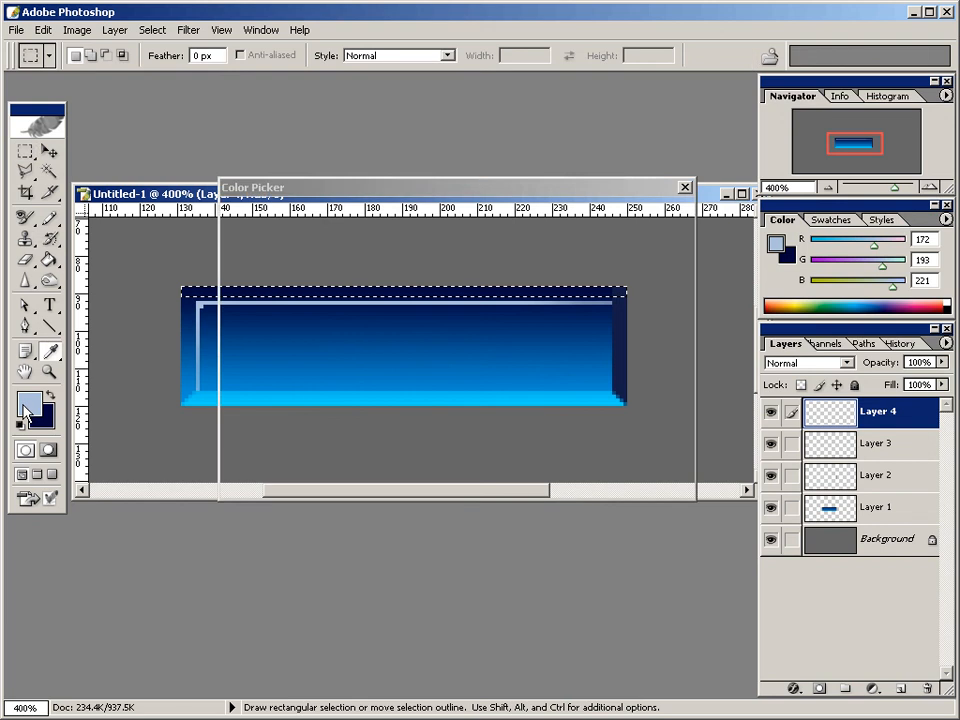
drag(302, 360, 201, 497)
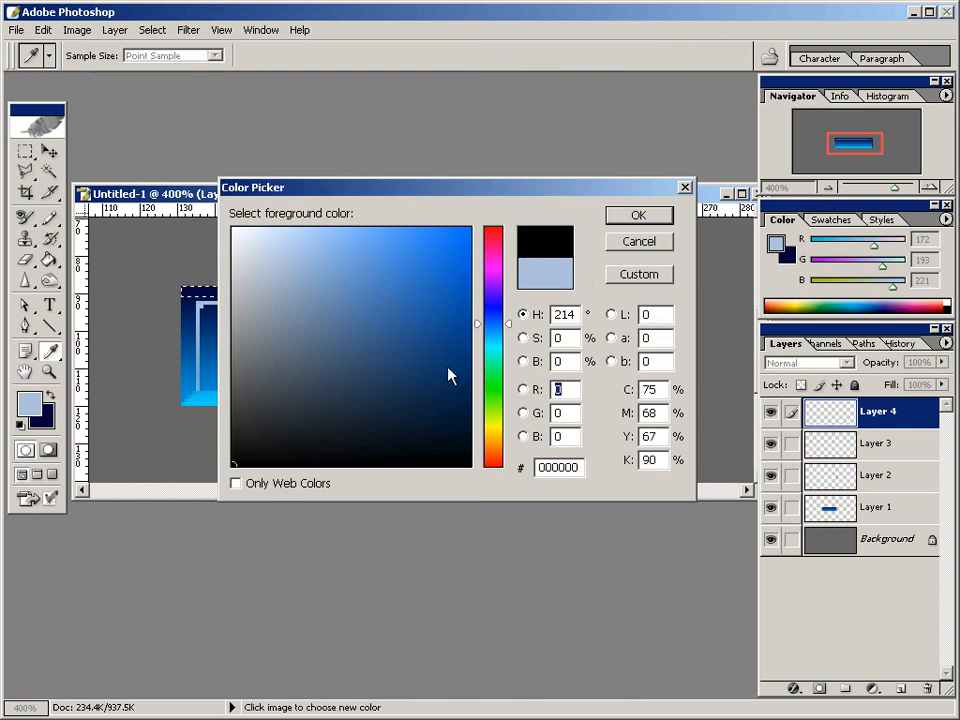
click(645, 218)
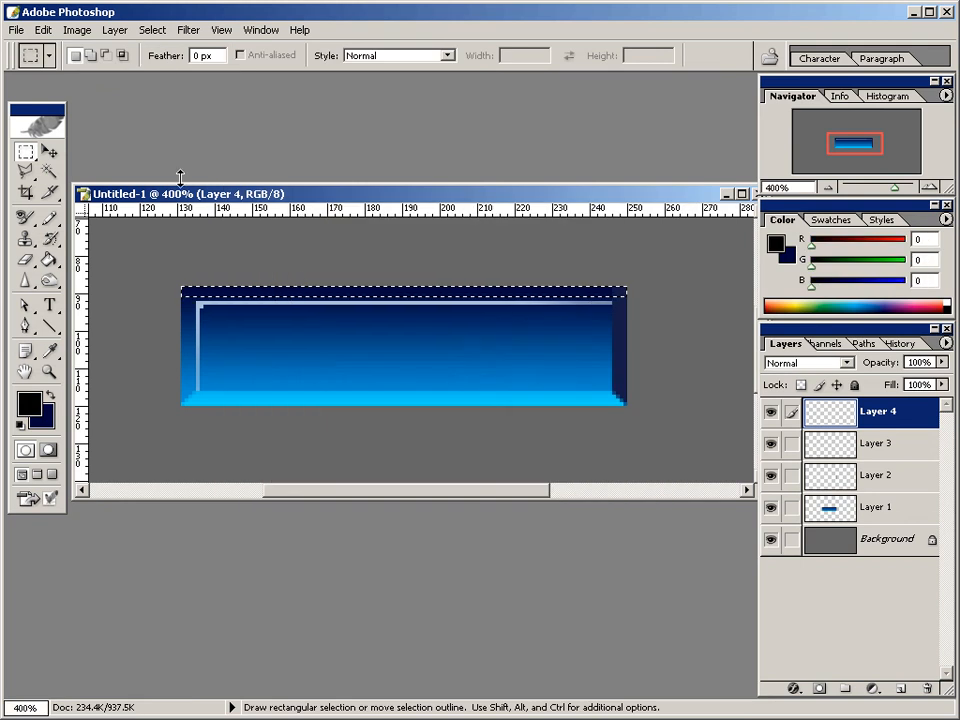
click(50, 264)
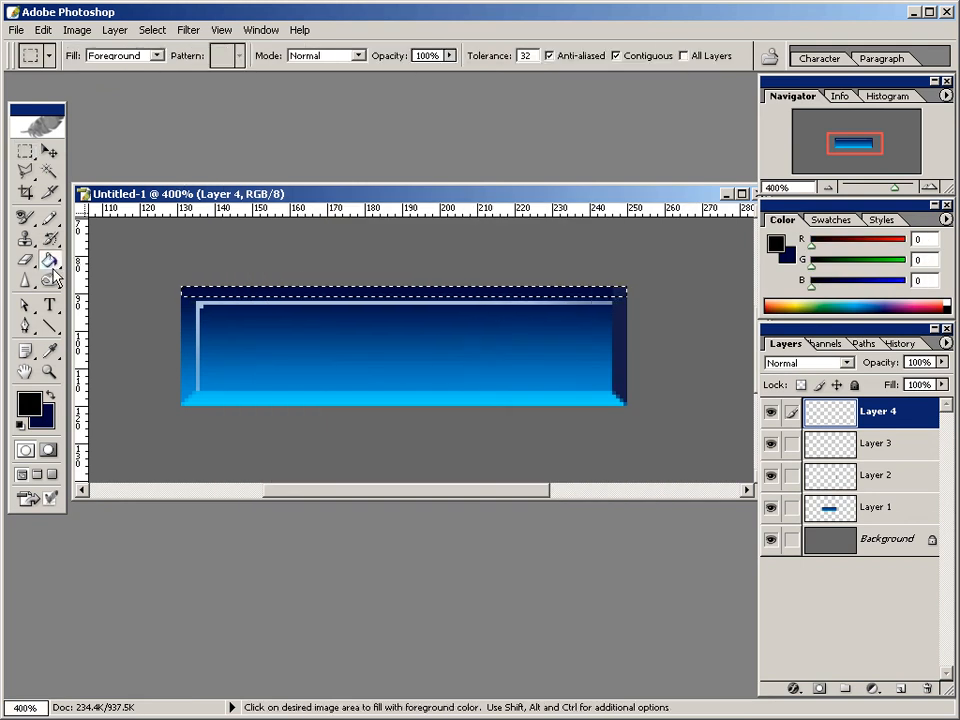
click(190, 288)
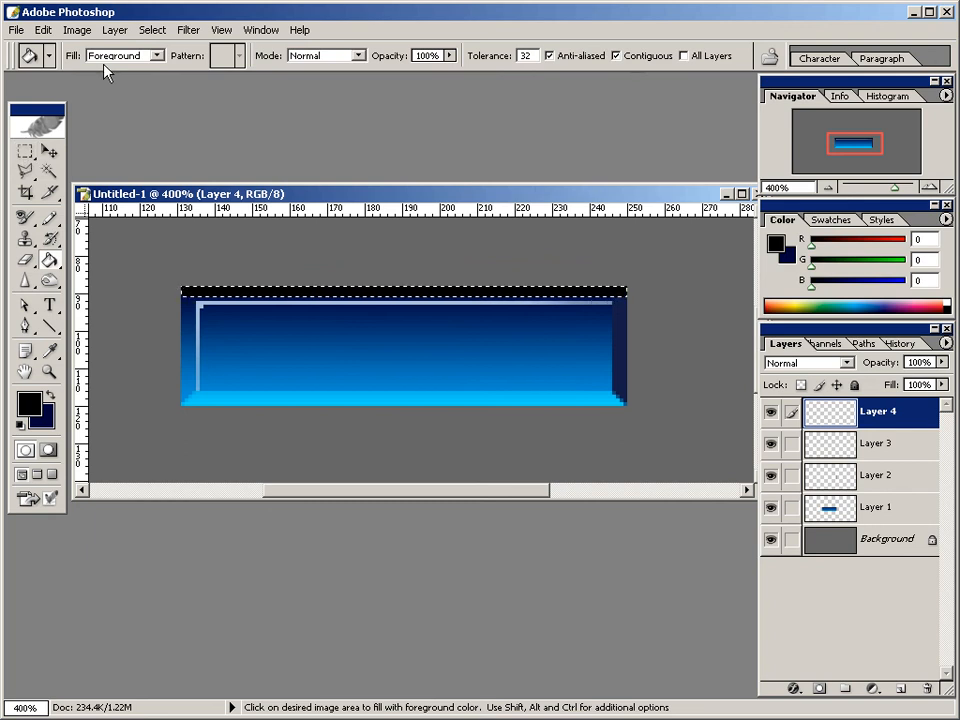
click(154, 30)
click(165, 65)
Add another empty layer on top and load the outline of Layer 1 as a selection.
click(902, 690)
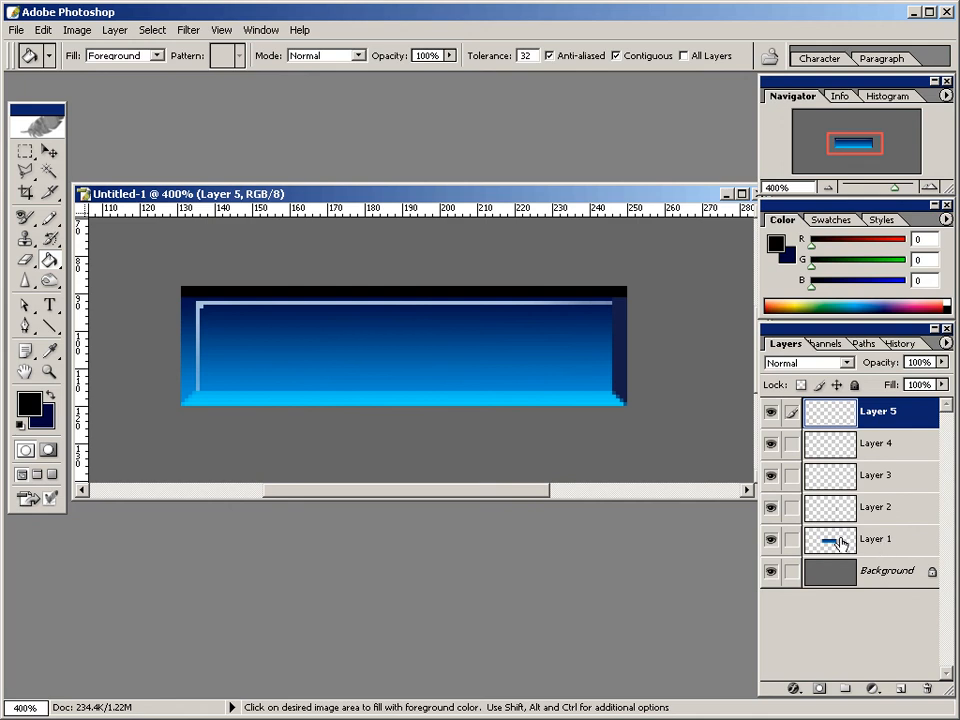
key(v)
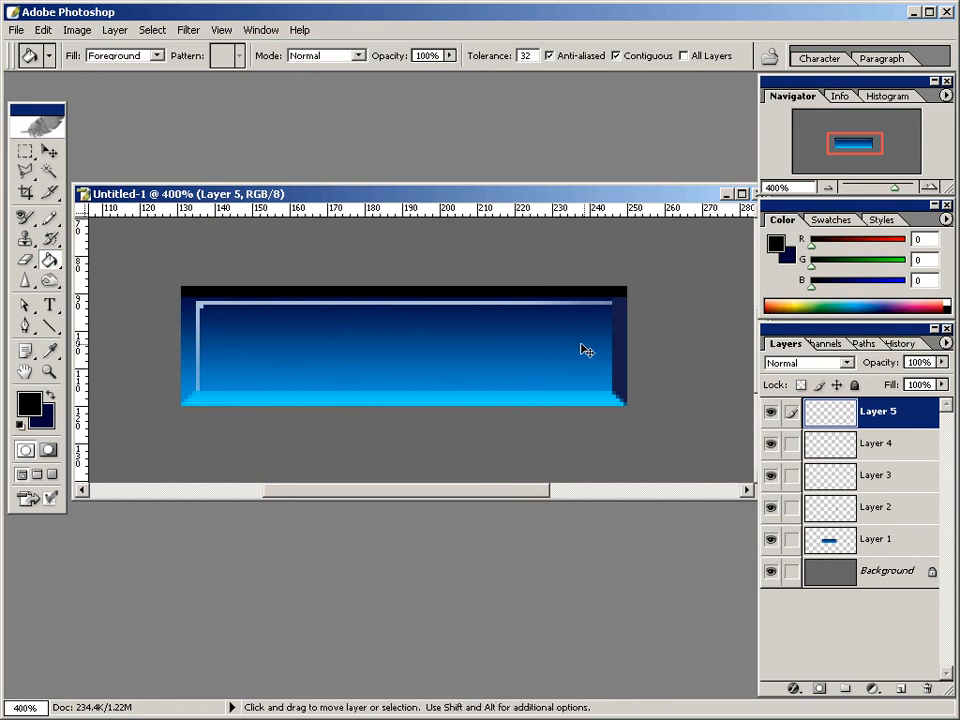
ctrl+click(886, 542)
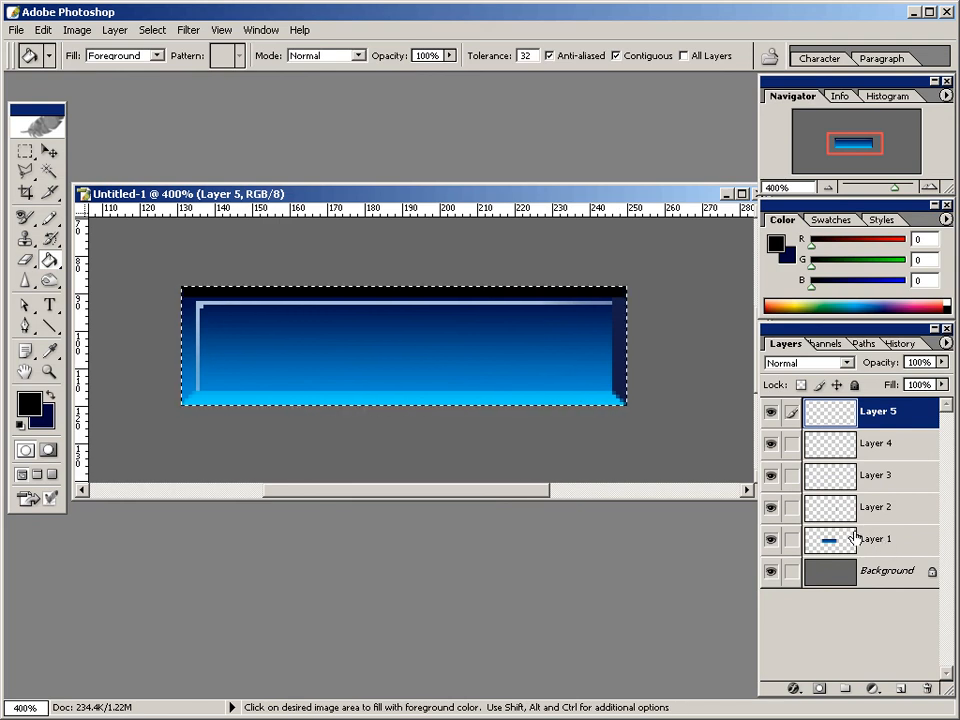
Stroke the button-shaped selection with a 1 px black line placed inside at 100% opacity, and deselect it.
click(45, 30)
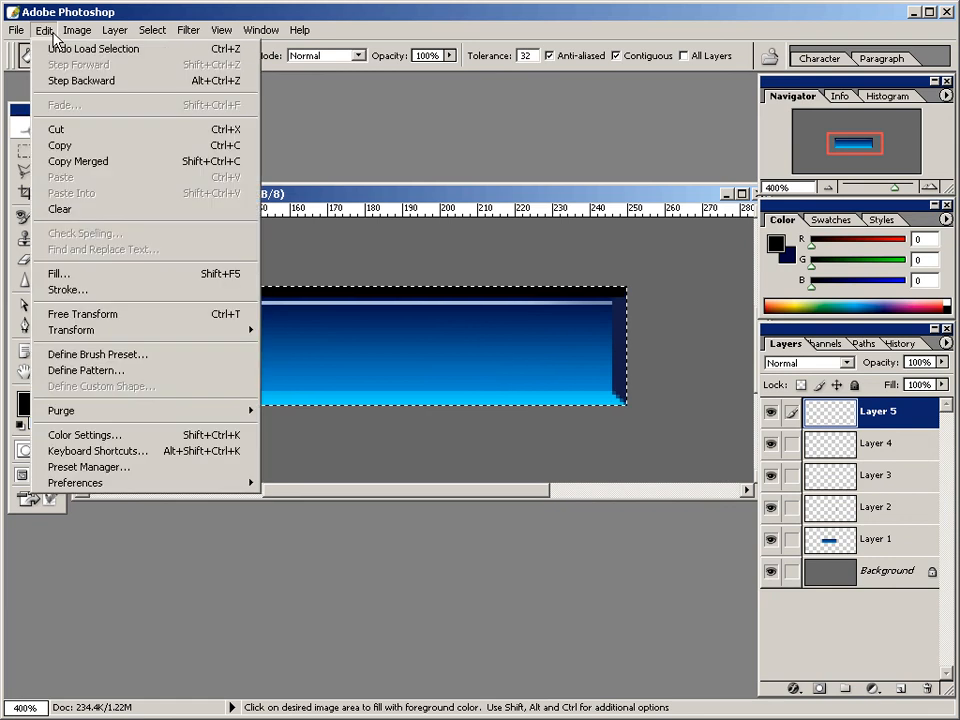
click(70, 290)
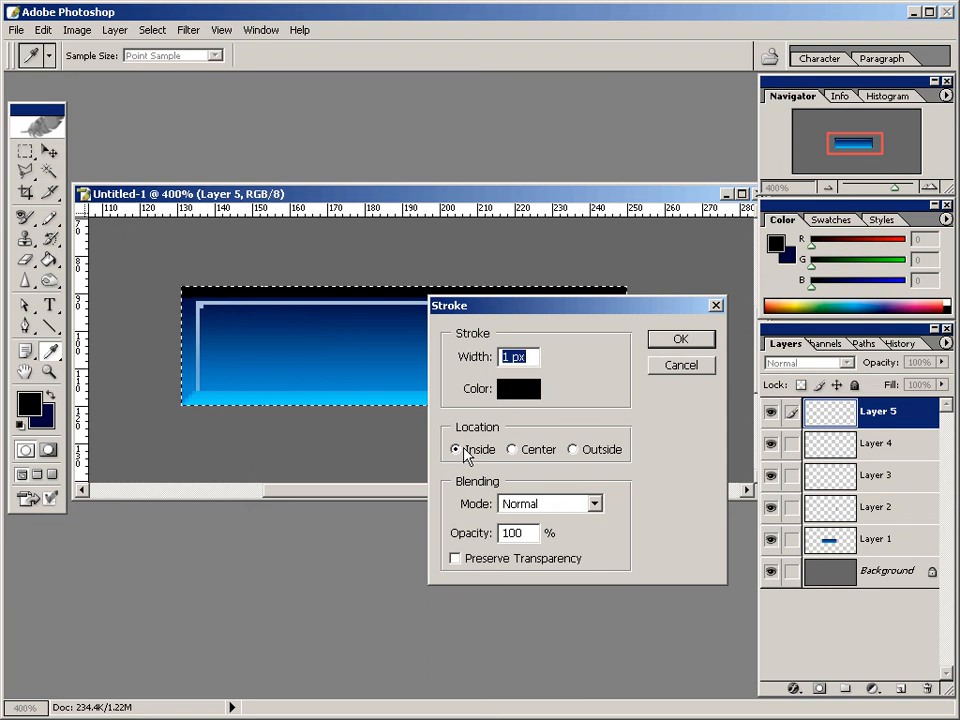
click(679, 341)
key(g)
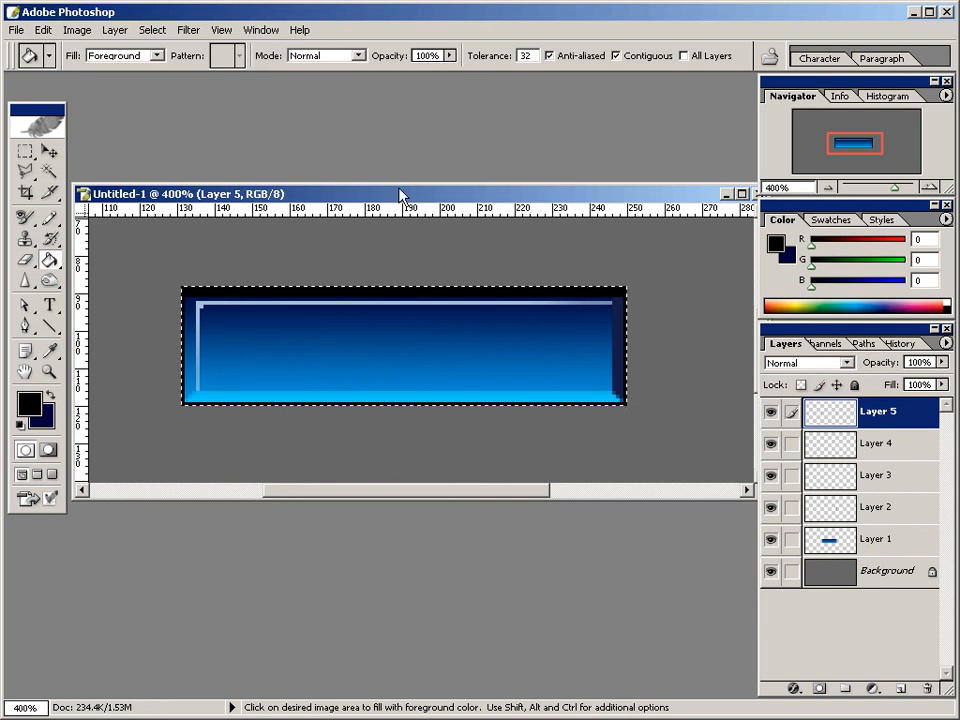
click(153, 30)
click(165, 65)
Add an empty layer directly above the Background and select a rectangle slightly larger than the button on all sides.
click(884, 578)
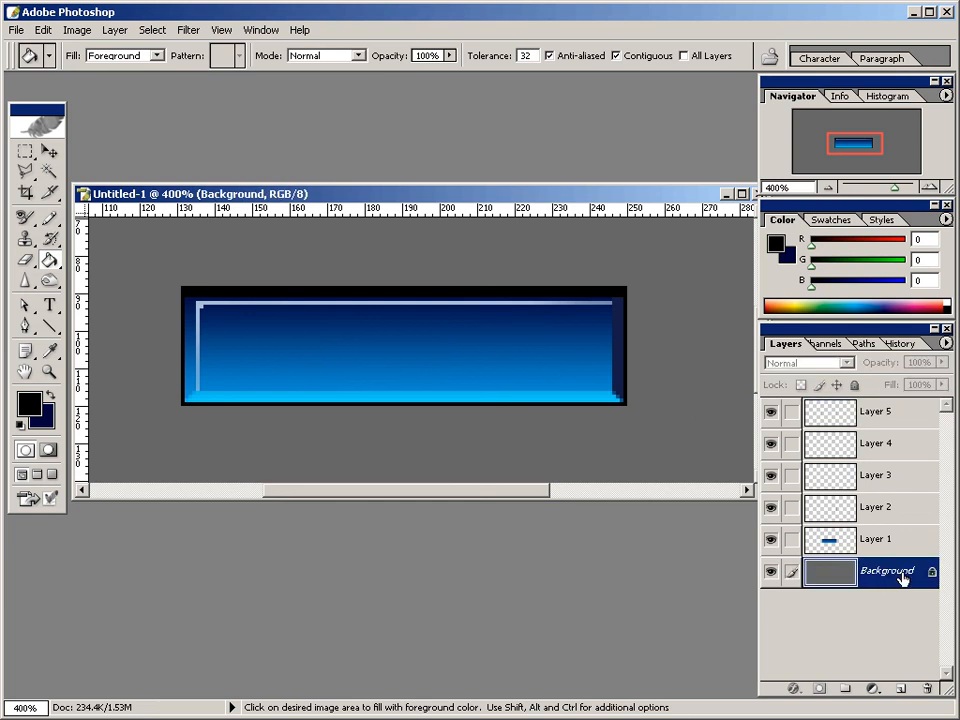
click(900, 690)
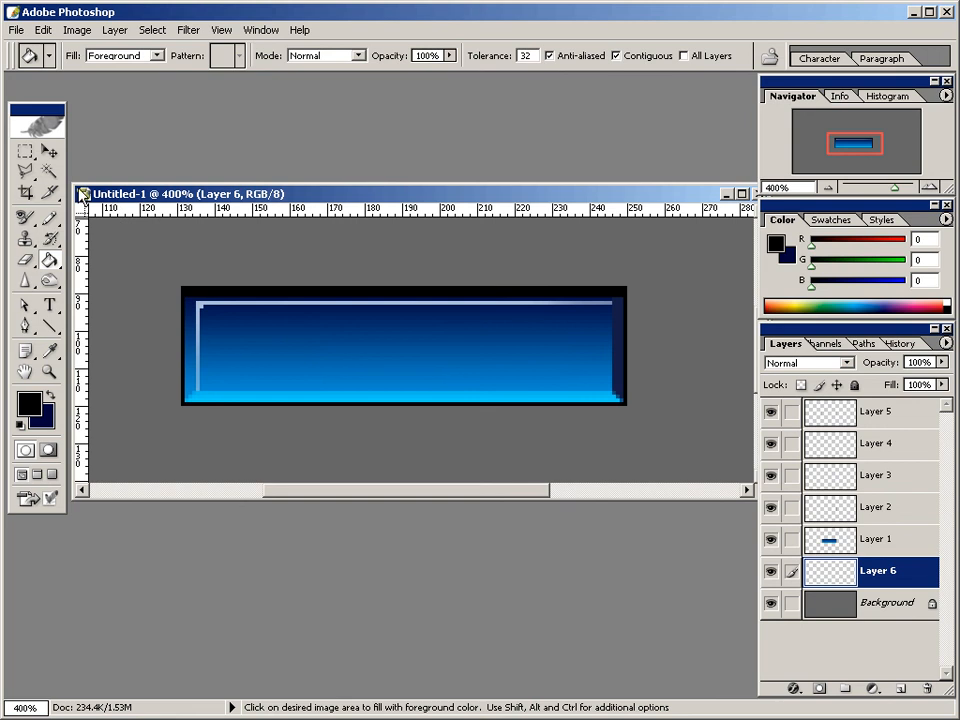
click(23, 152)
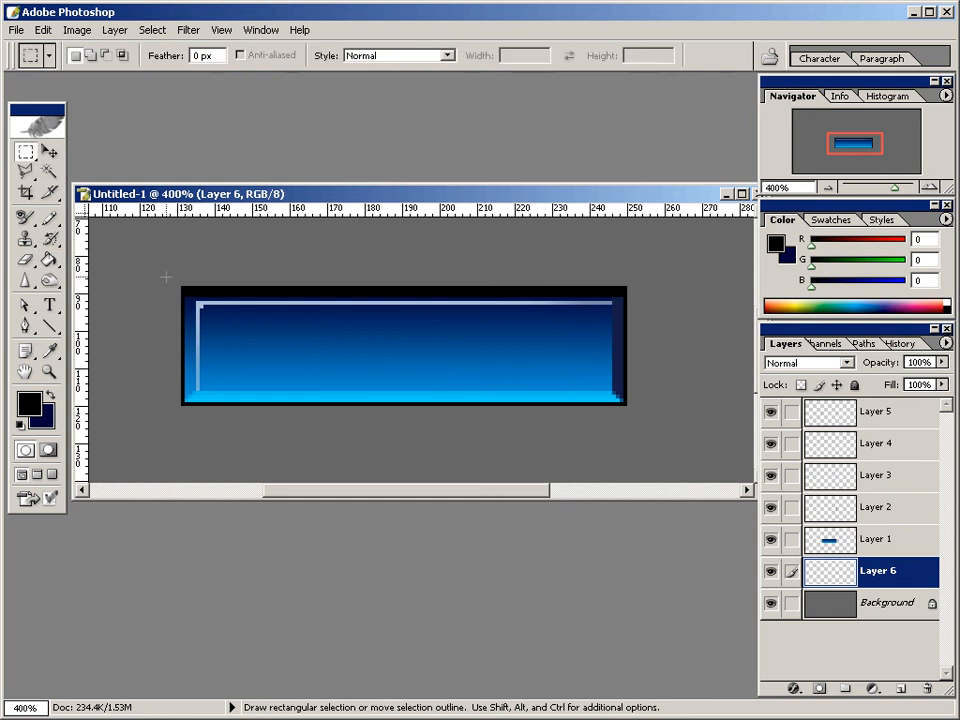
drag(167, 272, 641, 420)
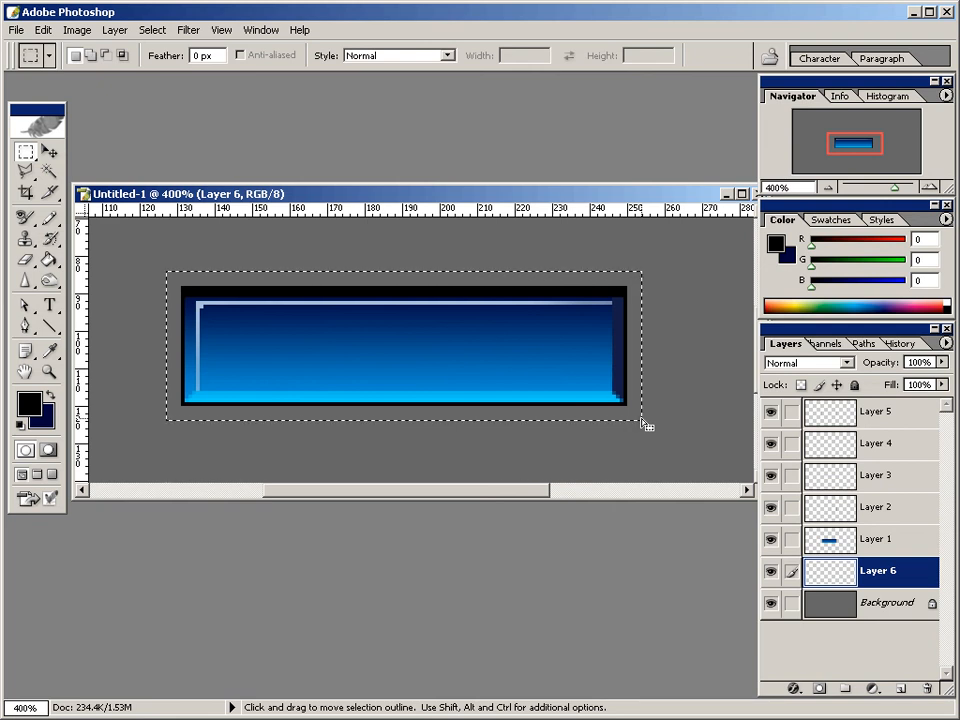
Set up the Gradient tool with white foreground, black background and the Foreground to Background preset.
click(50, 261)
click(76, 260)
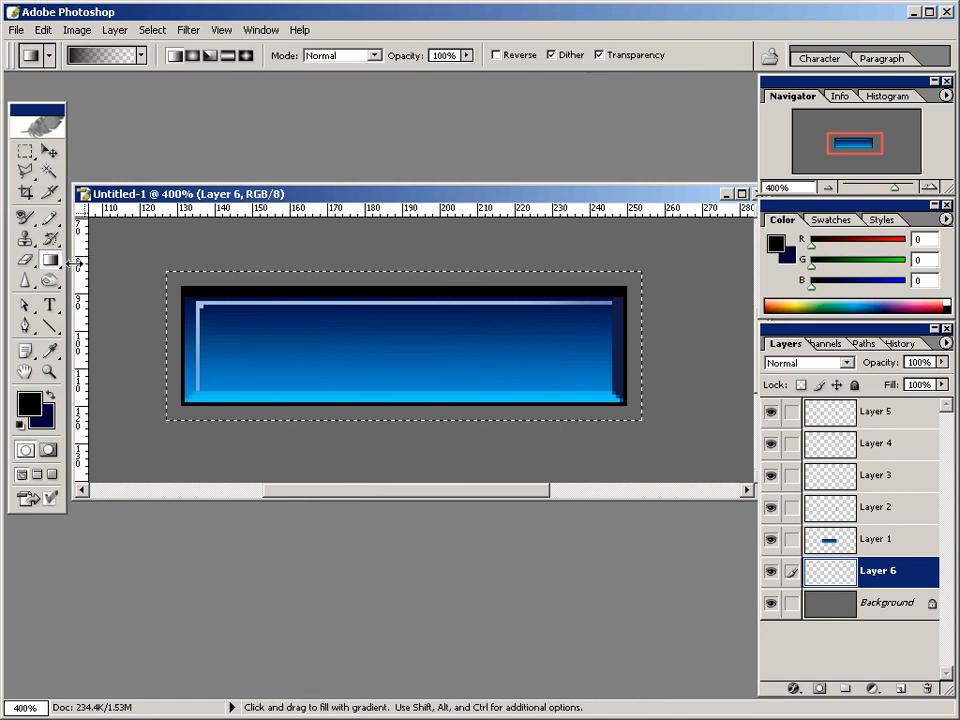
key(d)
key(x)
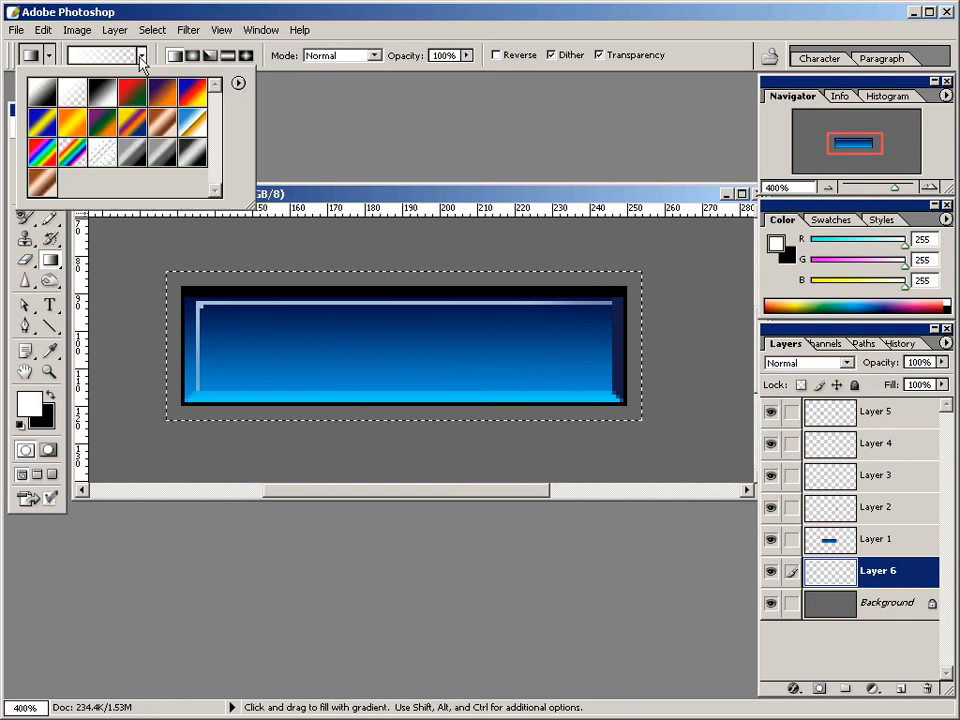
double_click(40, 96)
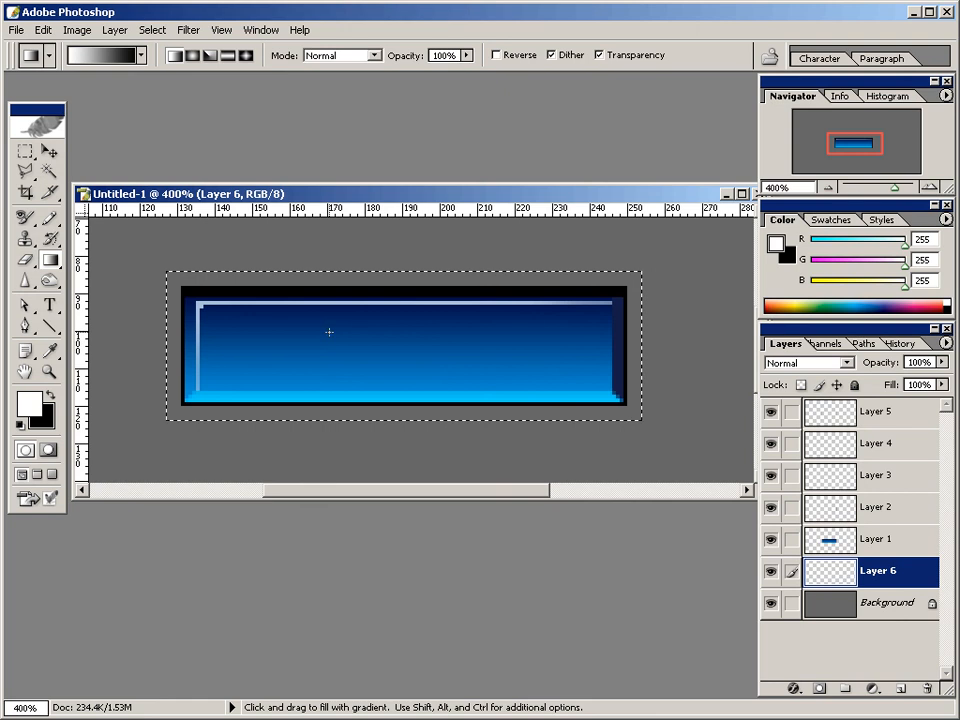
Try a vertical white-to-black gradient spanning the selection from its lower edge to its upper edge.
key(shift)
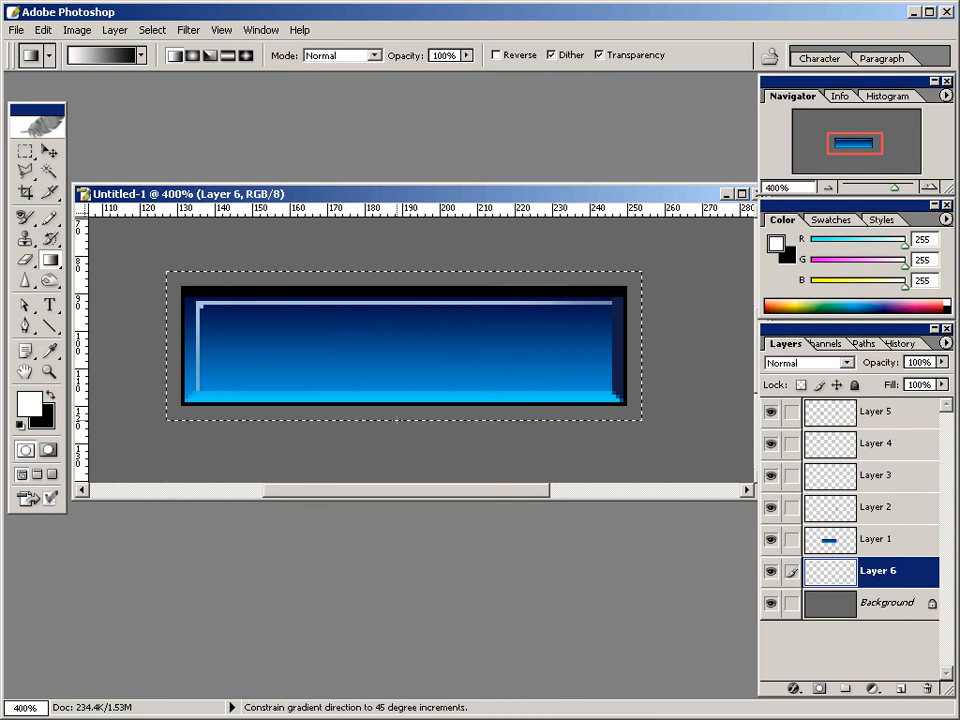
drag(397, 414, 397, 272)
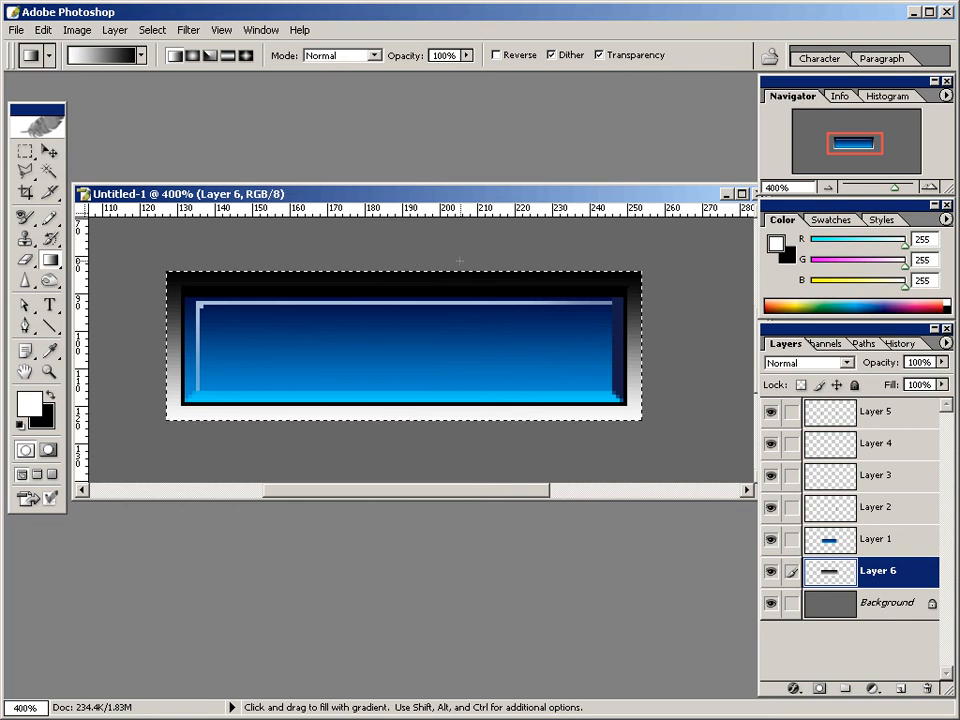
key(ctrl+z)
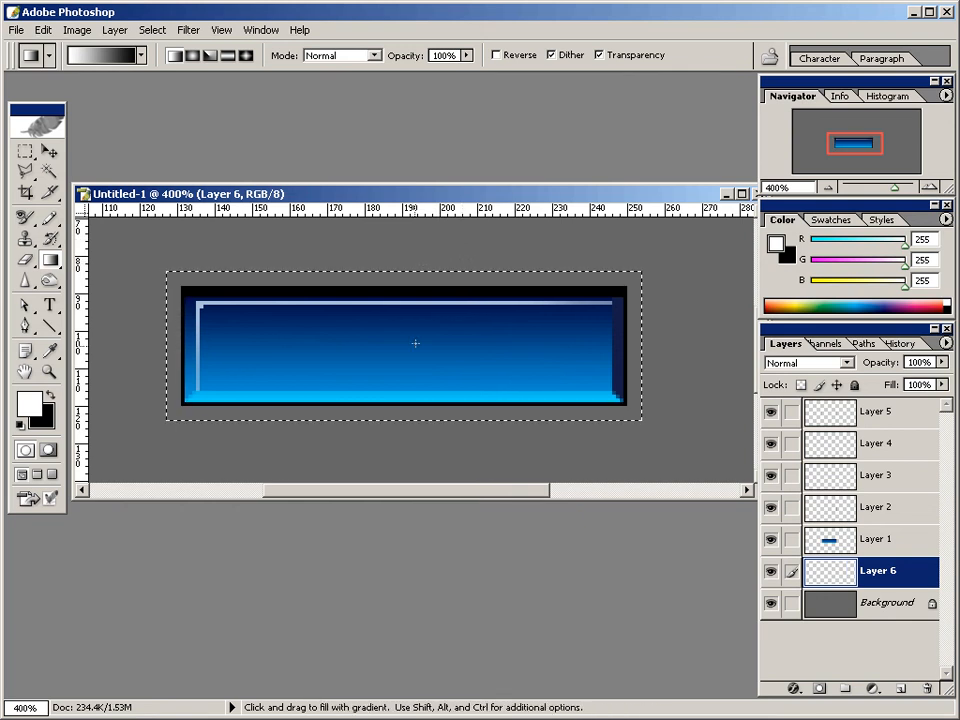
Fill the selection with a white-to-black linear gradient running from its lower edge to well above its upper edge, and deselect it.
drag(391, 419, 396, 223)
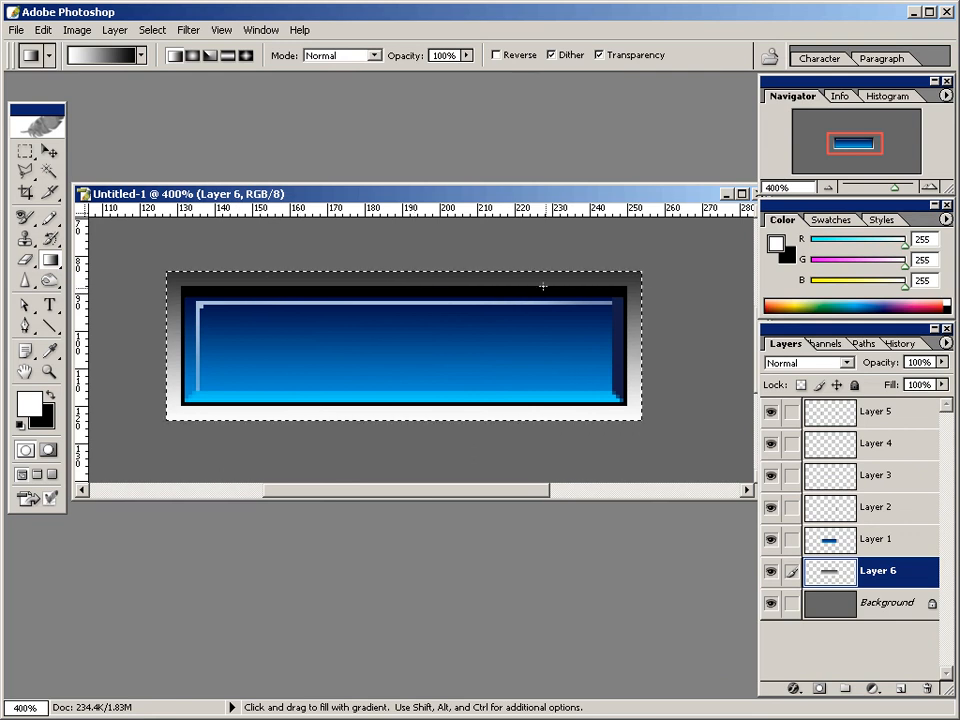
click(153, 30)
click(160, 64)
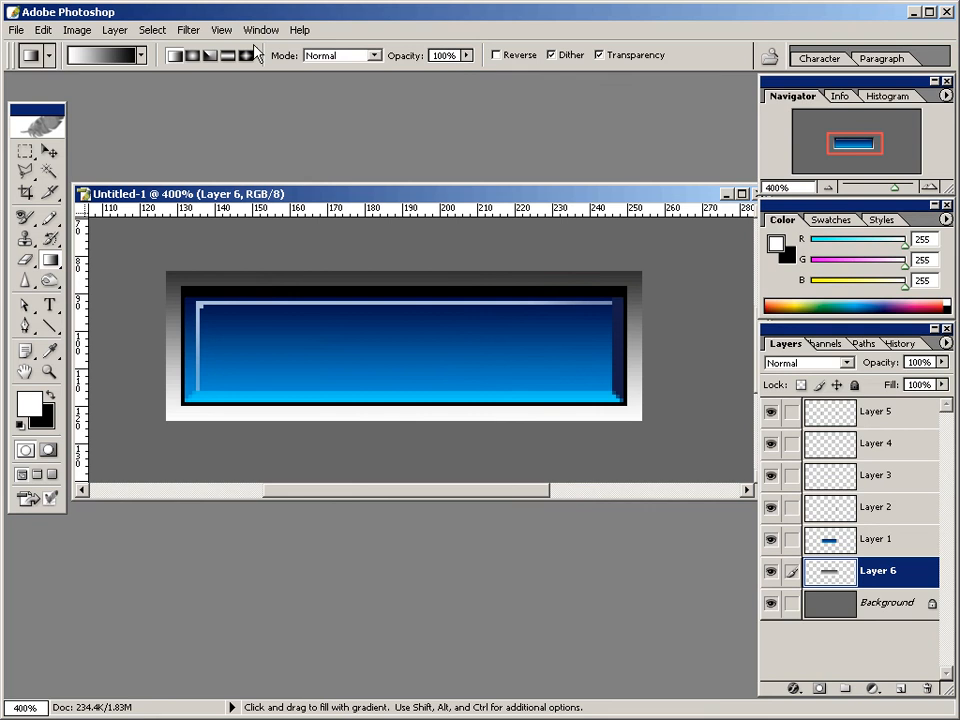
click(222, 30)
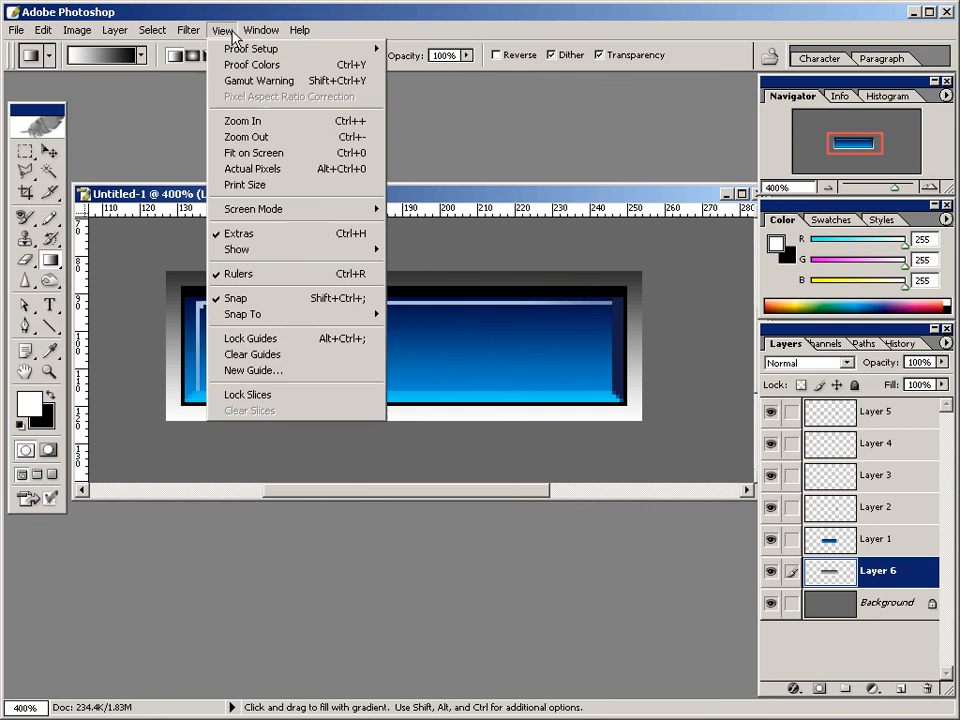
click(258, 172)
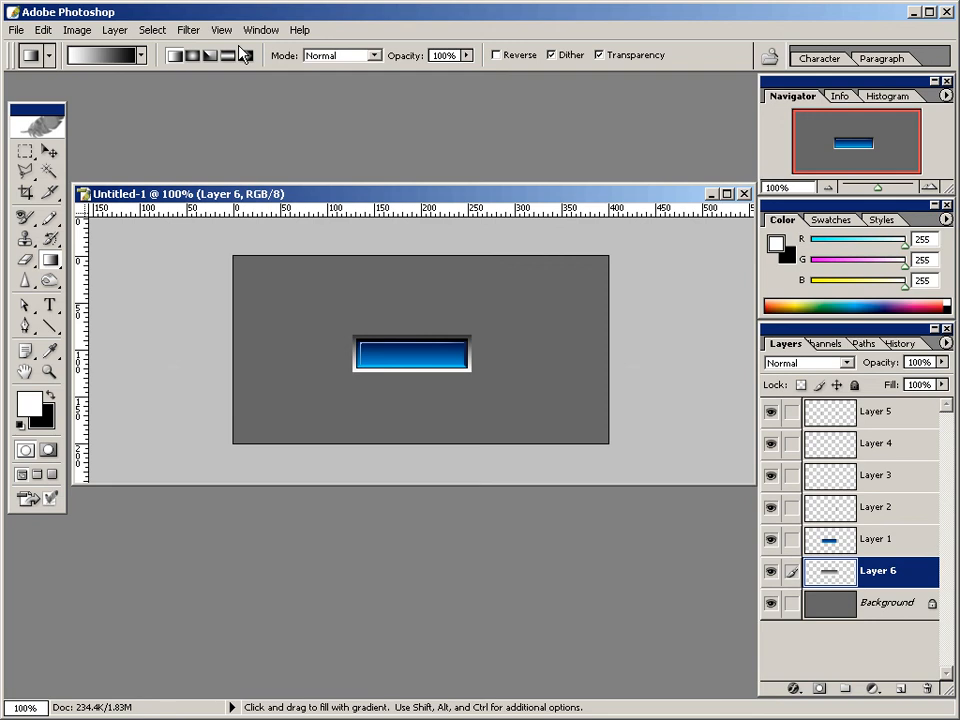
Add a Drop Shadow effect to Layer 1, the blue button body.
click(48, 371)
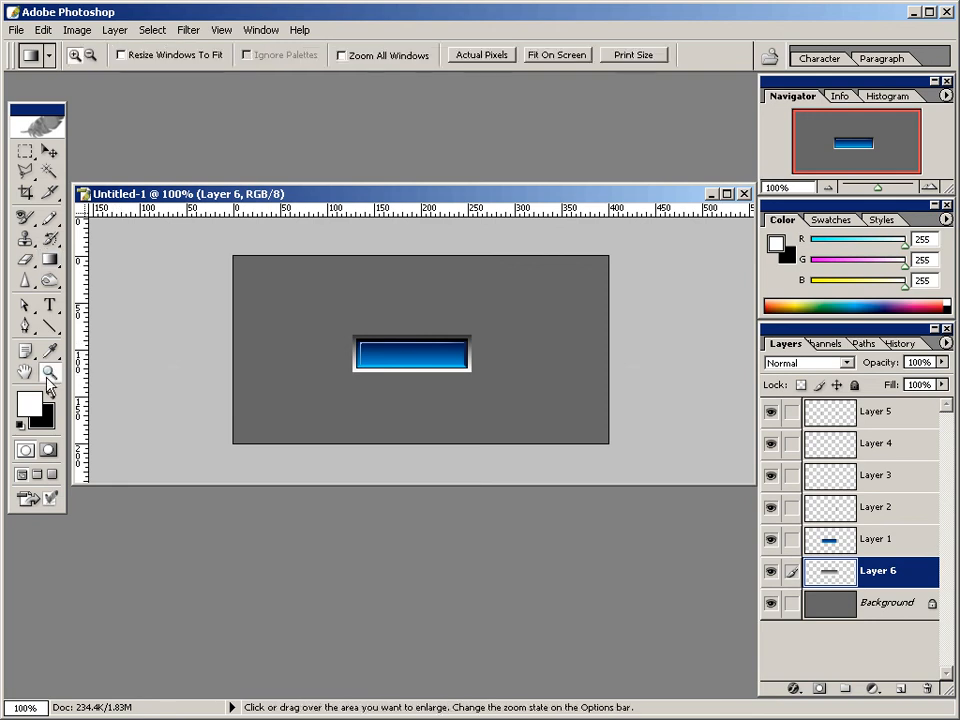
click(418, 357)
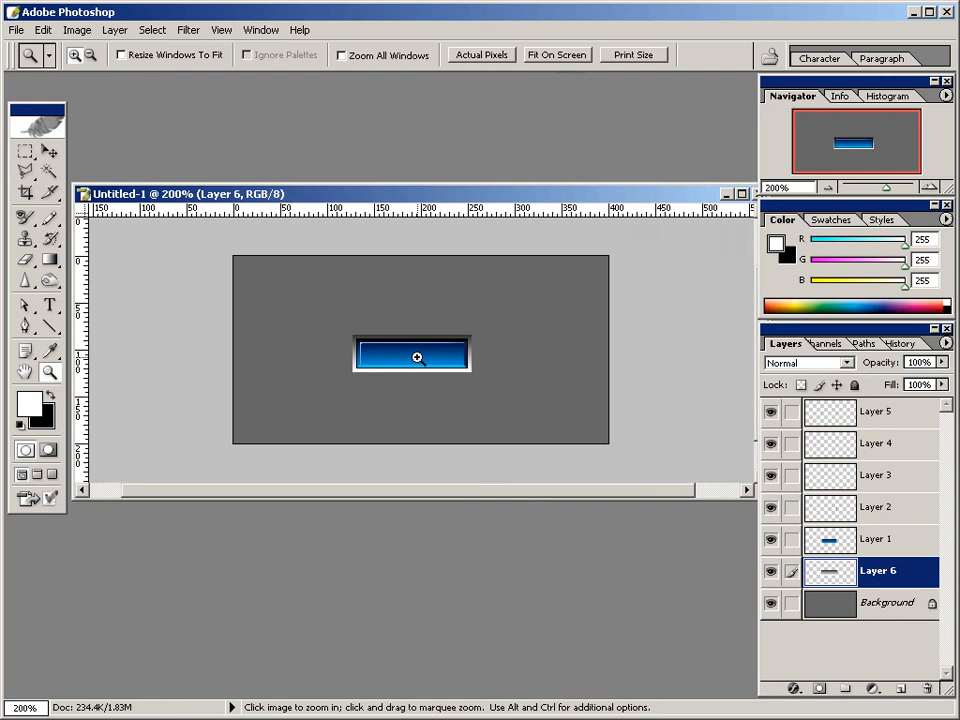
click(418, 345)
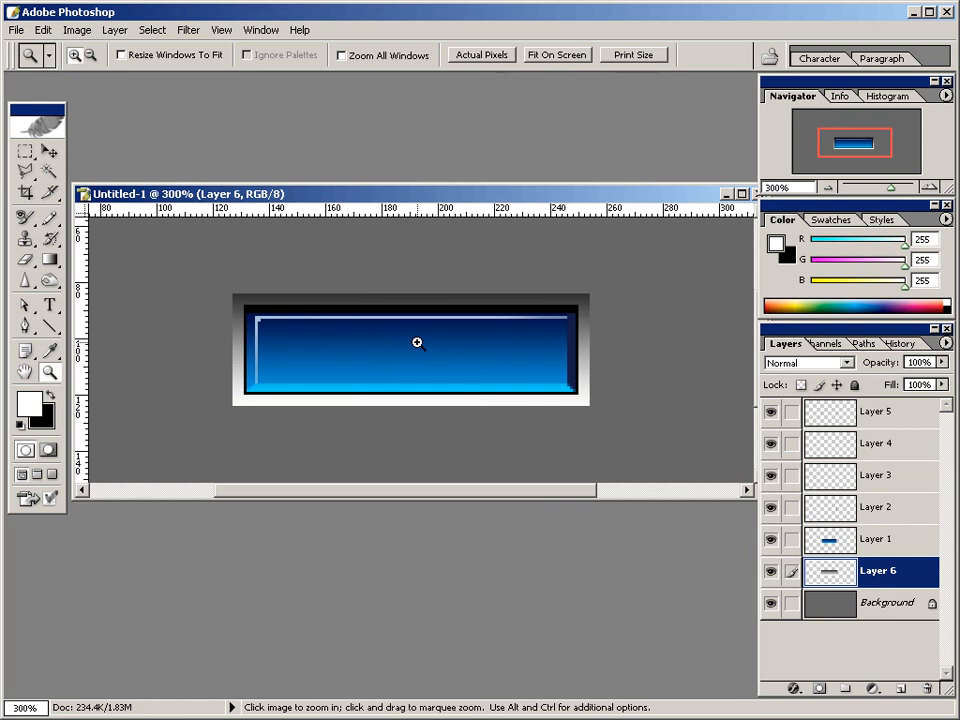
click(408, 344)
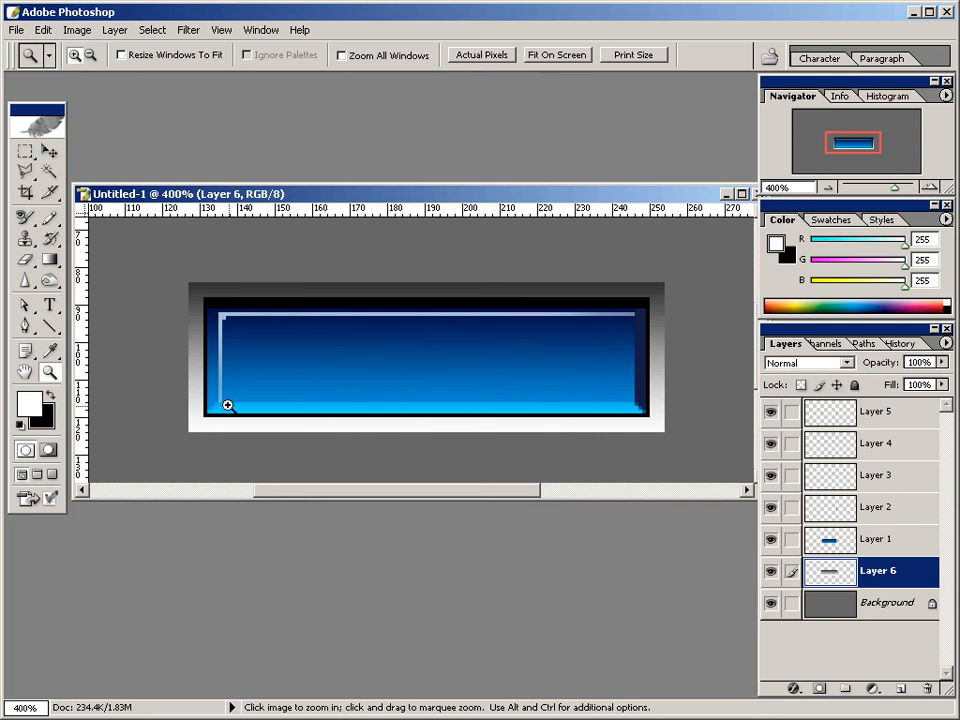
click(899, 549)
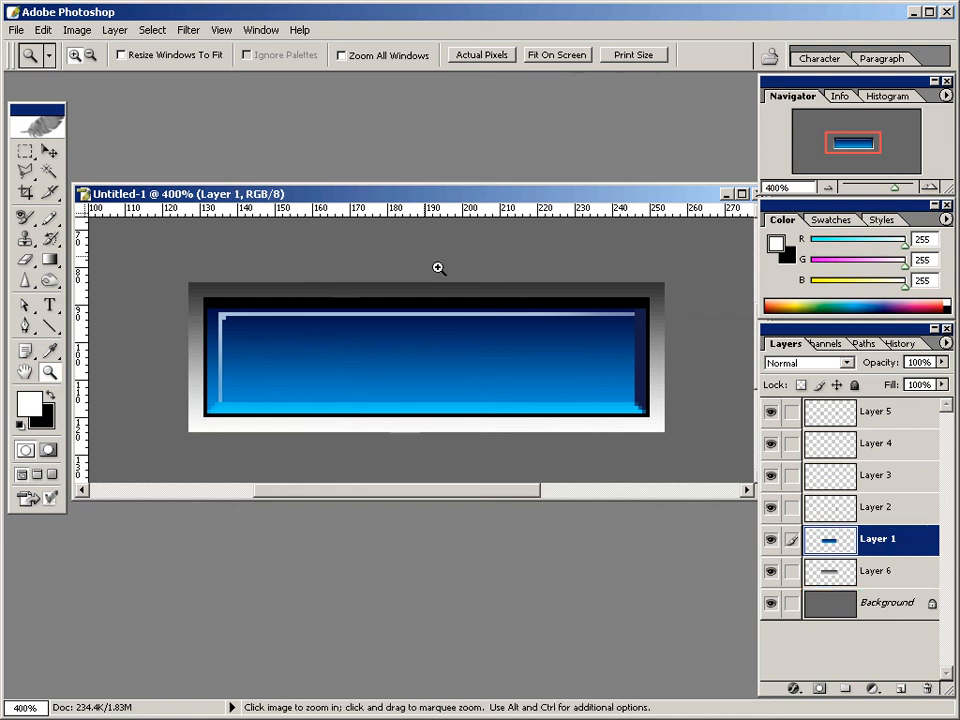
click(118, 31)
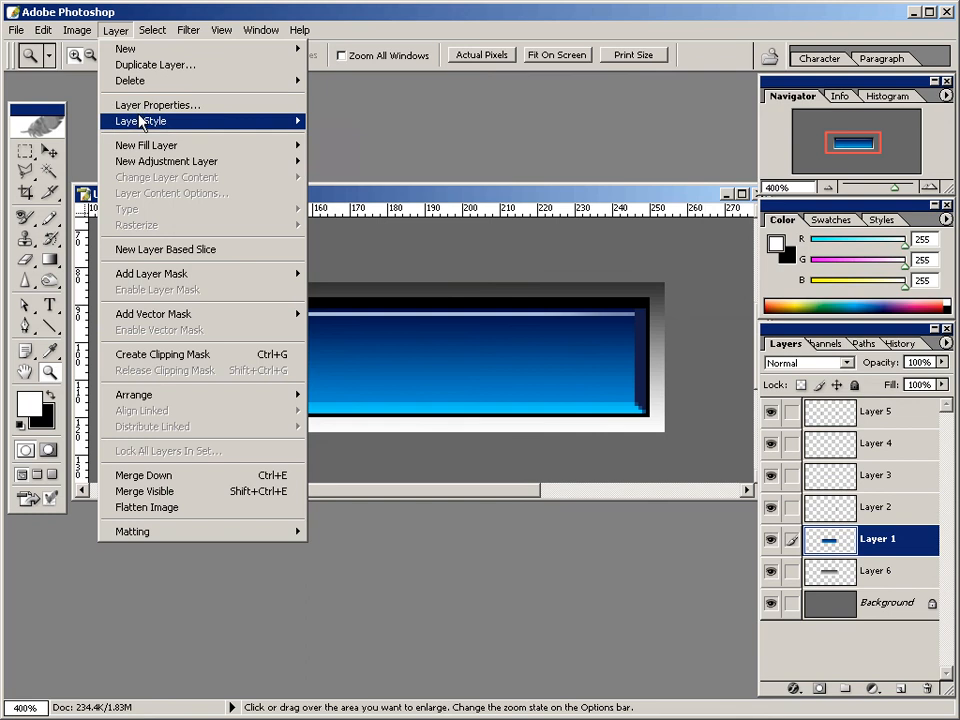
mouse_move(152, 124)
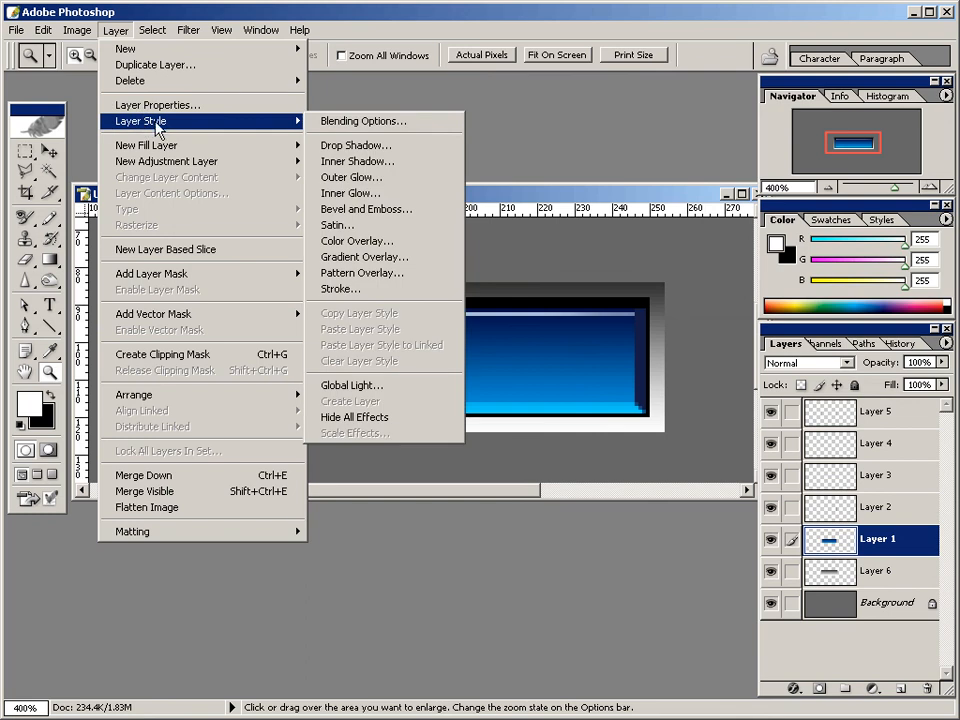
click(331, 147)
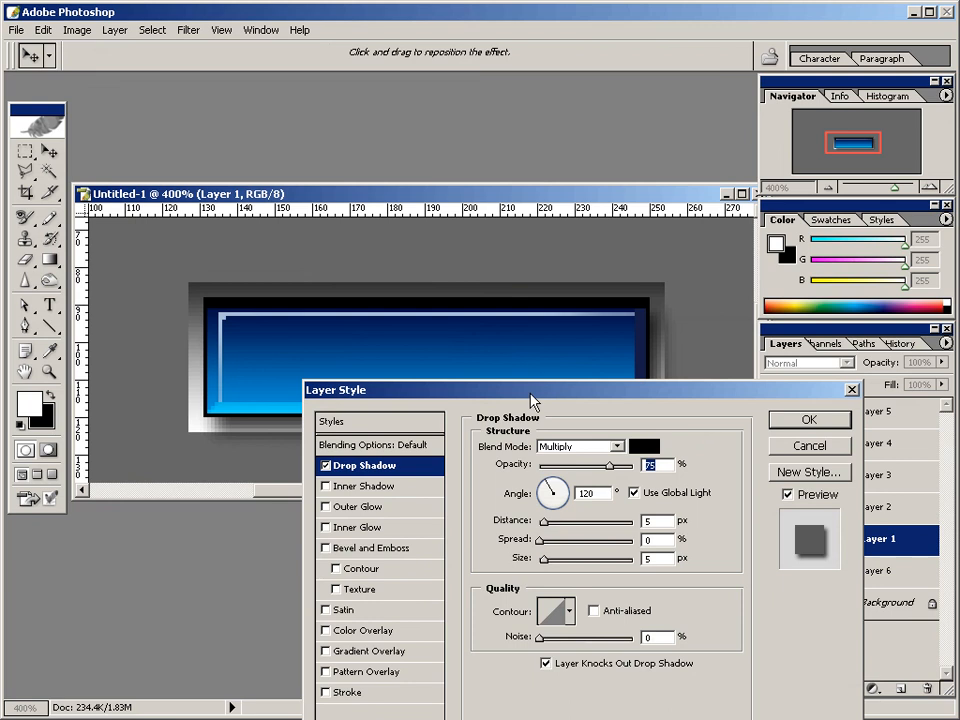
drag(531, 396, 595, 374)
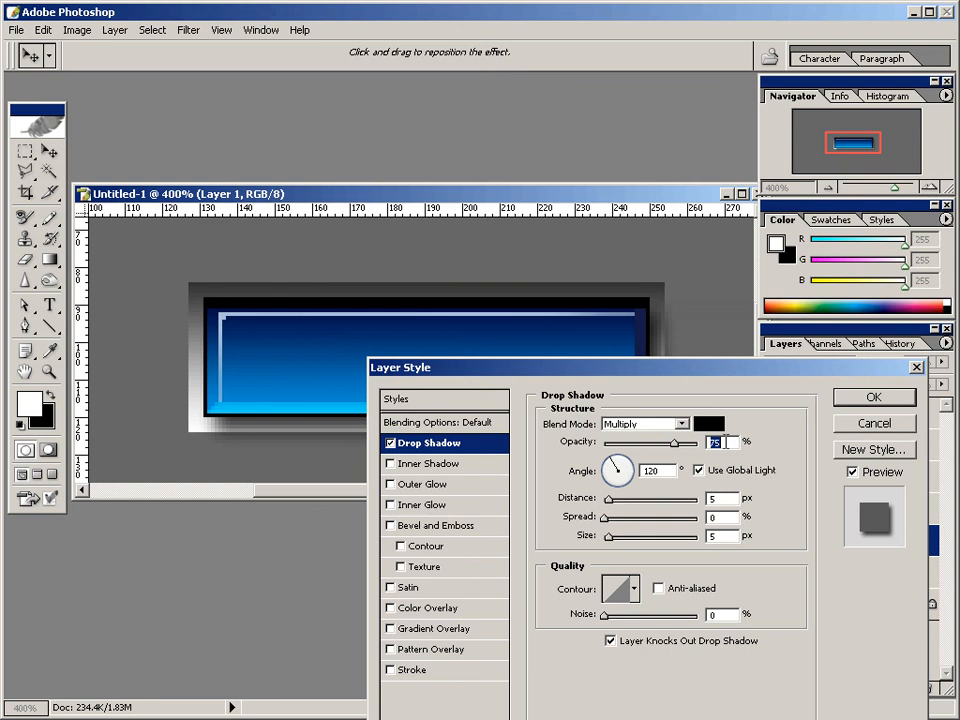
Set the drop shadow's distance to 2 px and its size to 2 px.
double_click(712, 497)
text(2)
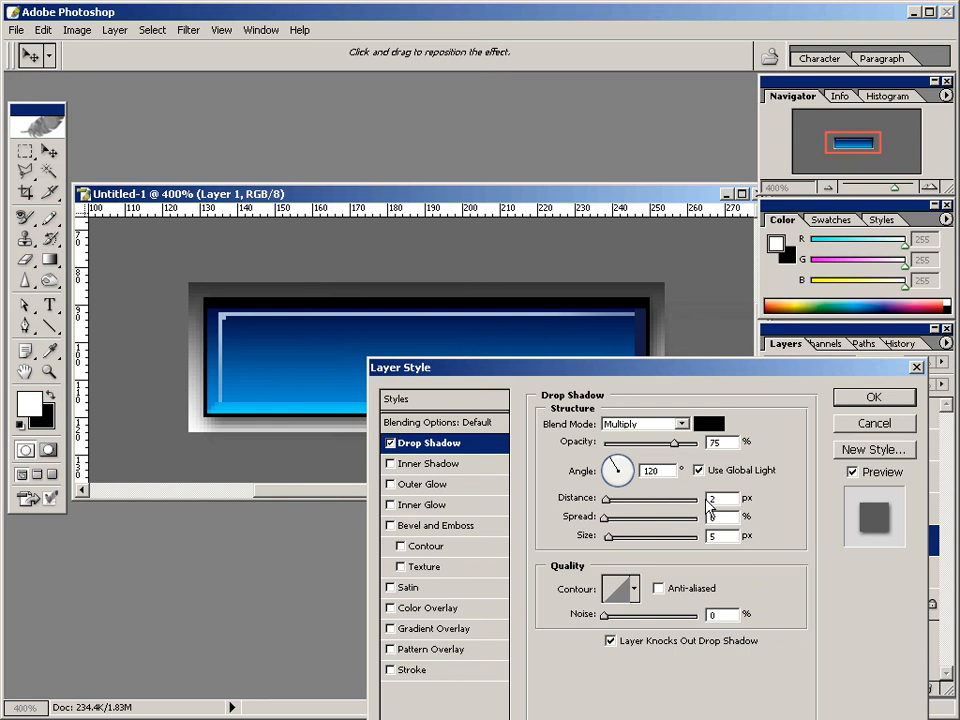
double_click(714, 536)
text(2)
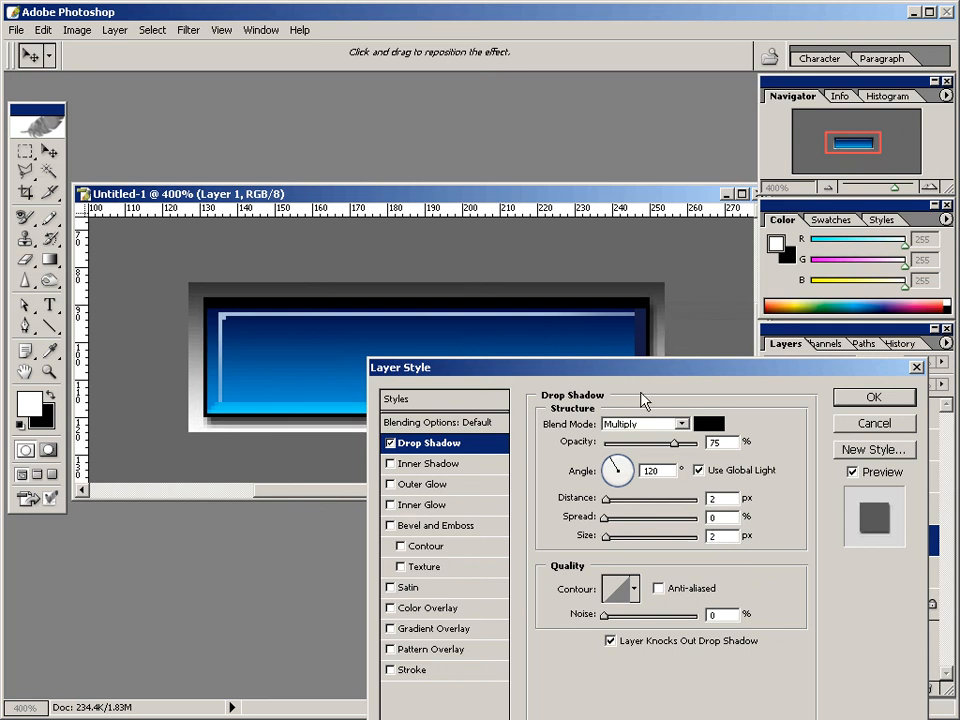
drag(638, 376, 671, 518)
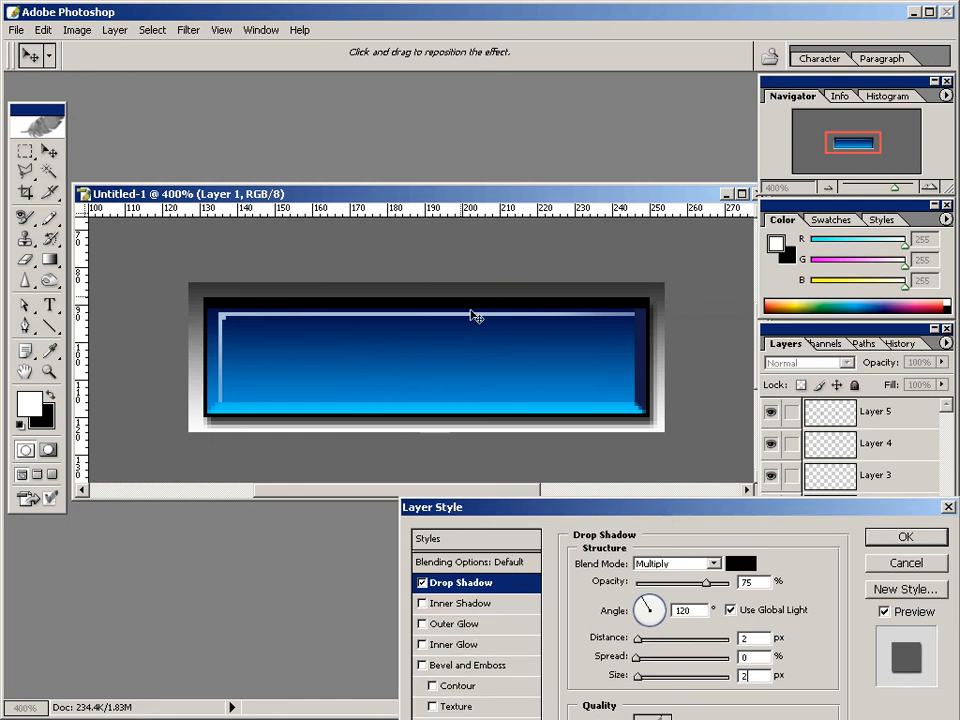
Compare the button at actual size with and without its drop shadow, set the shadow's size to 3 px, and apply the style.
click(222, 30)
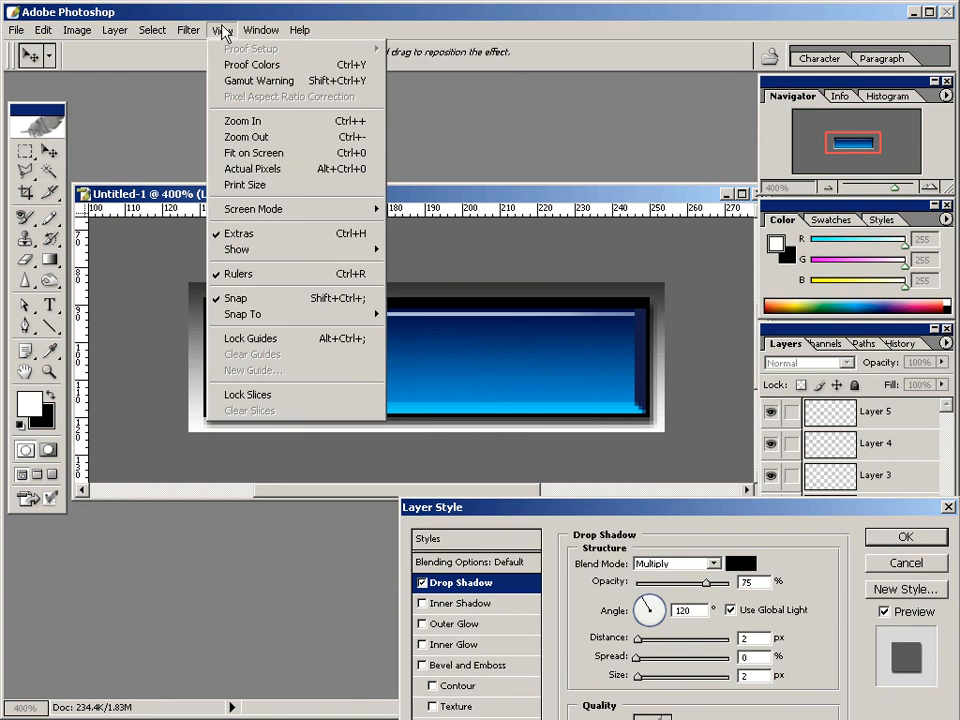
click(240, 170)
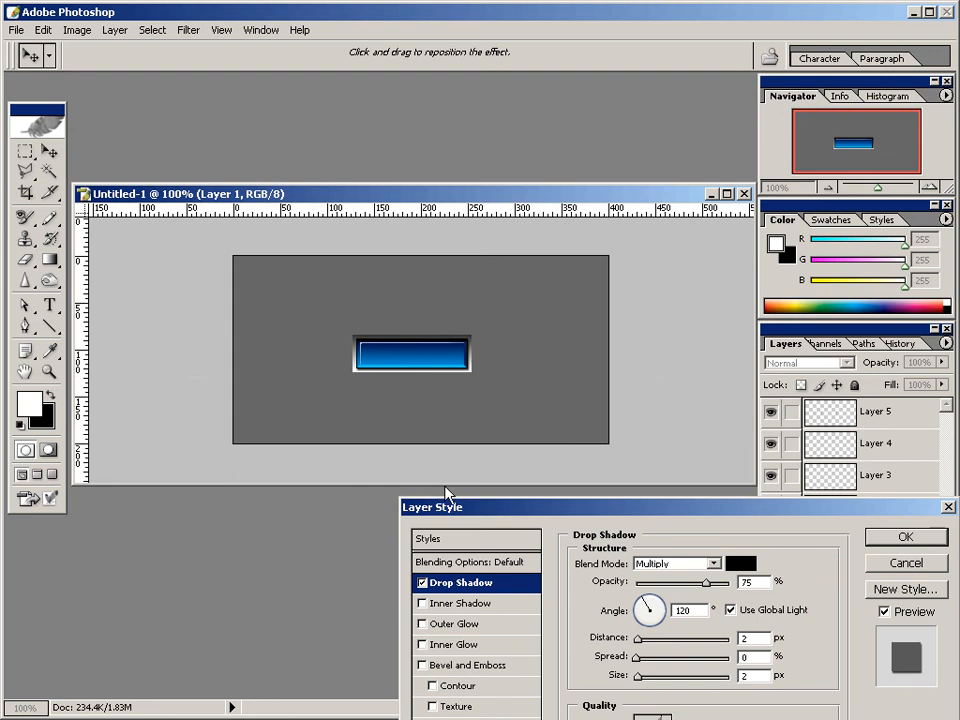
click(422, 584)
key(space)
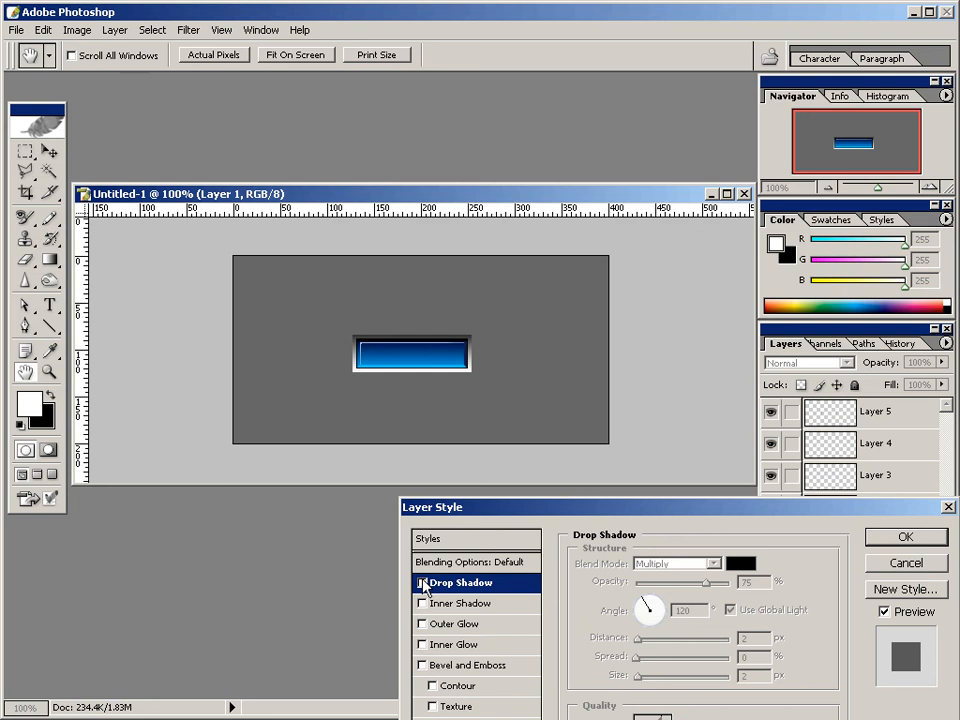
click(422, 583)
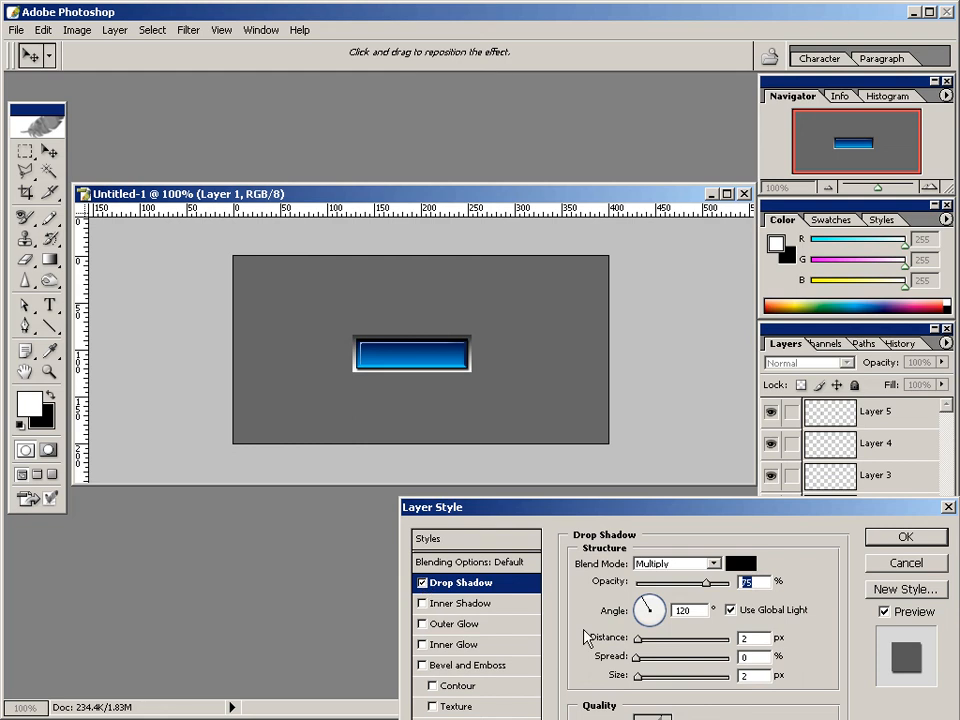
drag(751, 677, 740, 676)
text(3)
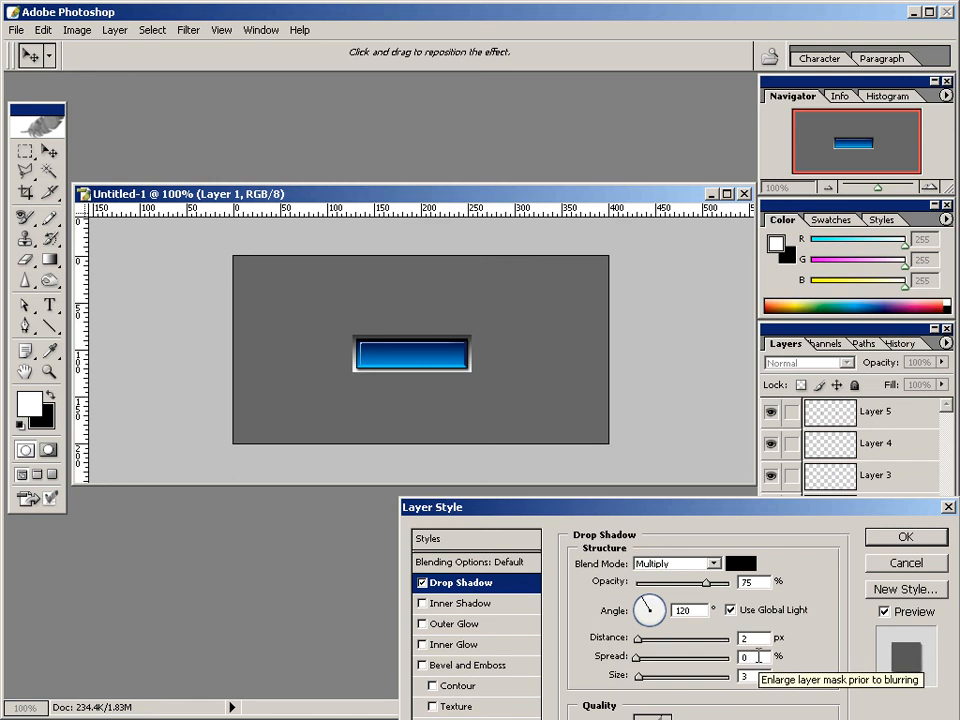
click(907, 541)
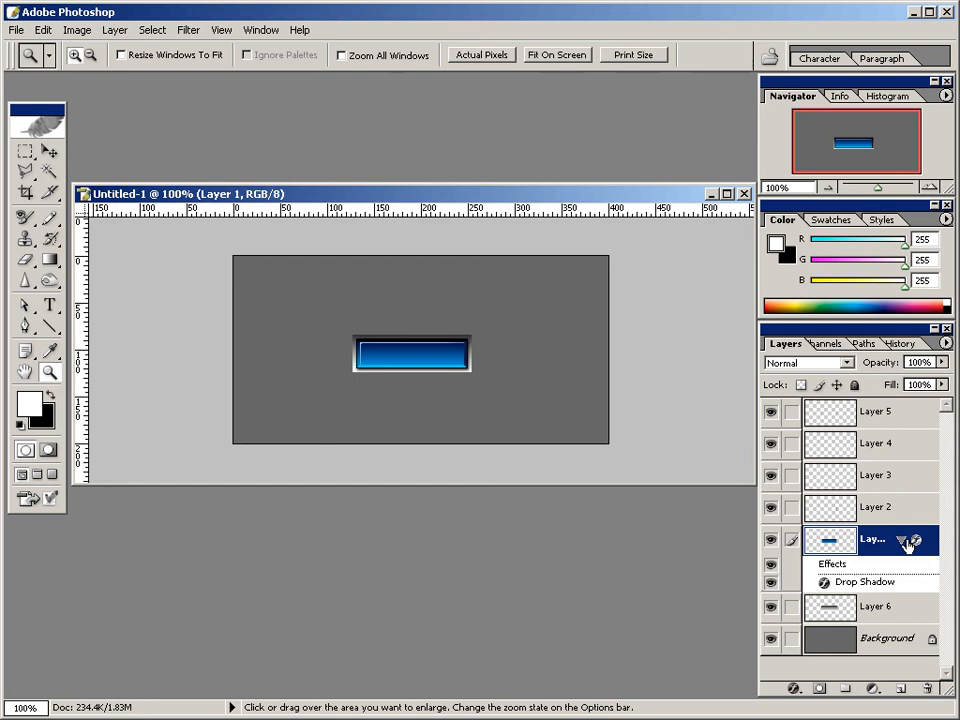
Add the white text "CLICK ME" in Swis721 Cn BT Bold, 14 pt, over the button, above Layer 5.
click(878, 419)
click(50, 307)
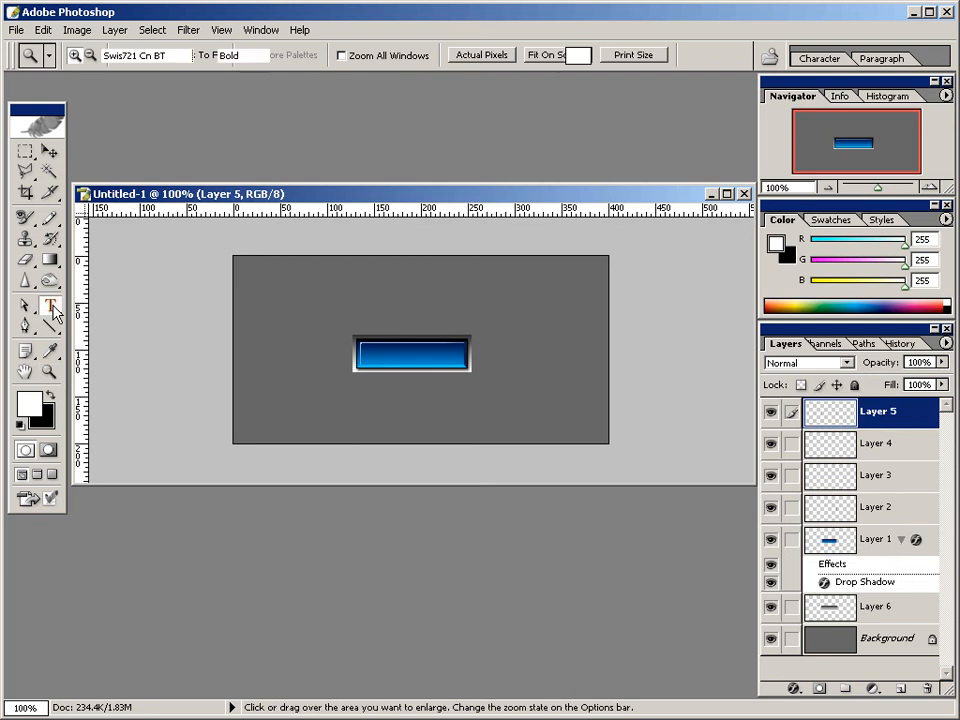
drag(55, 314, 98, 304)
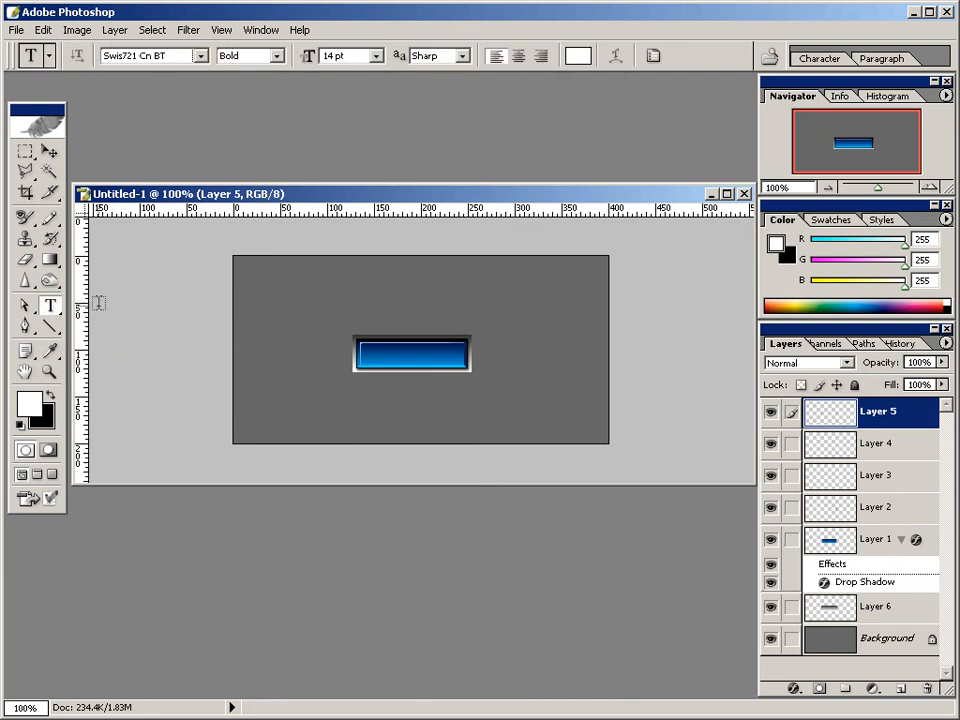
click(369, 352)
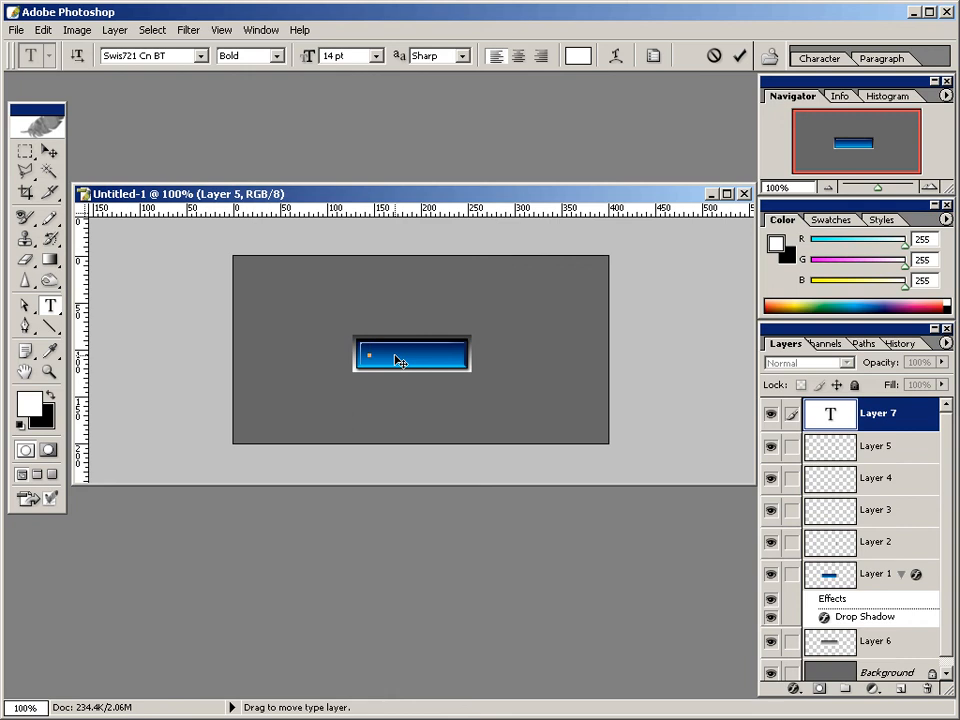
text(CLICK ME)
key(ctrl+Return)
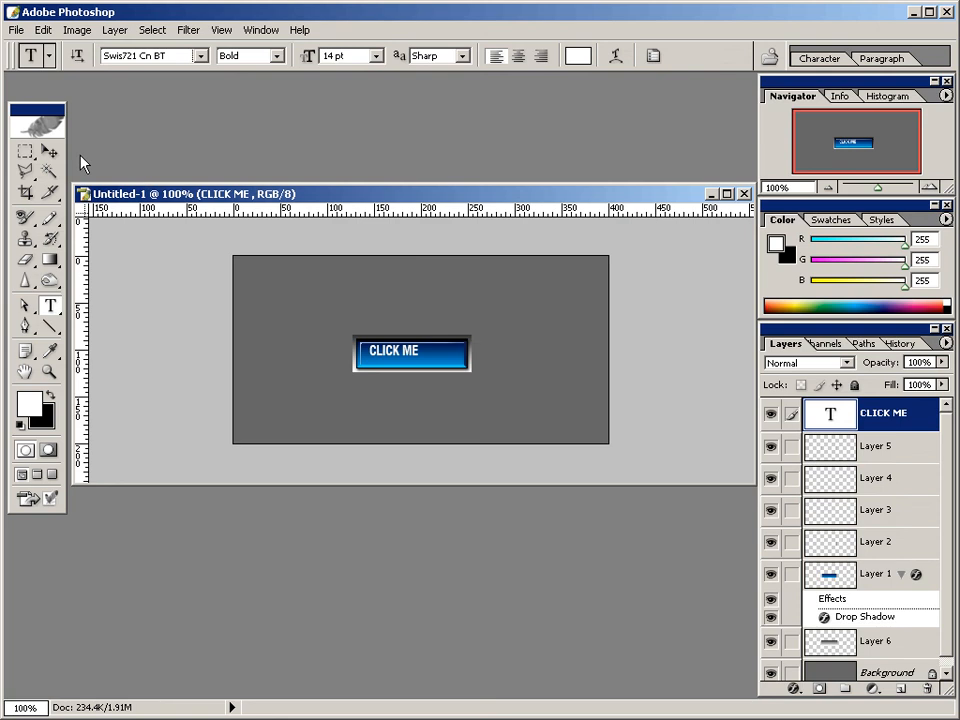
Centre the CLICK ME text on the button and set its layer's blending mode to Overlay.
click(49, 151)
drag(414, 361, 431, 365)
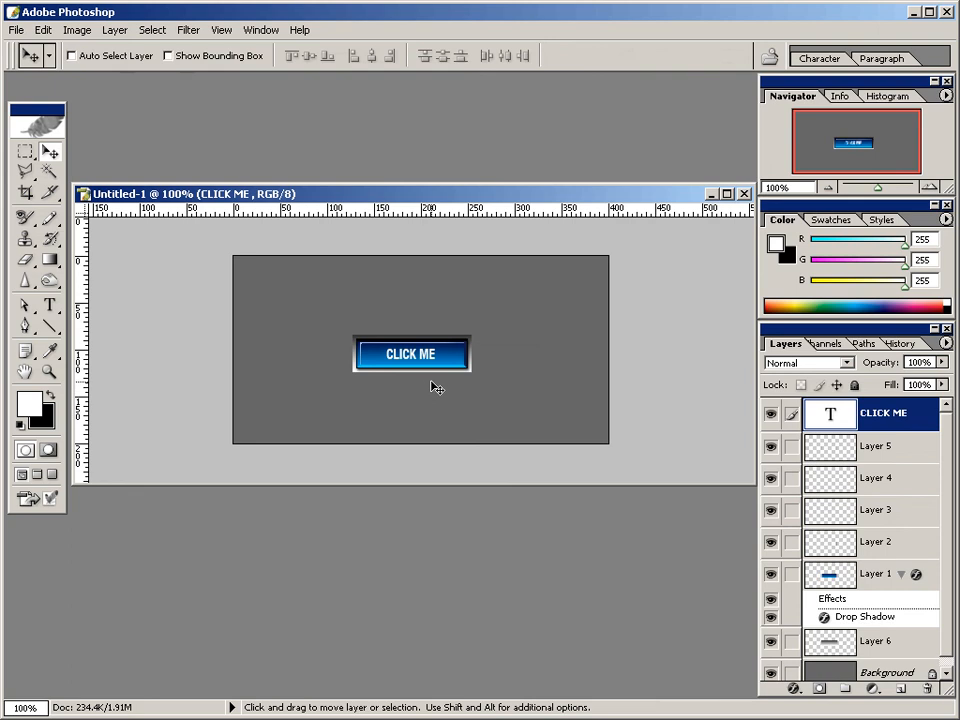
click(846, 364)
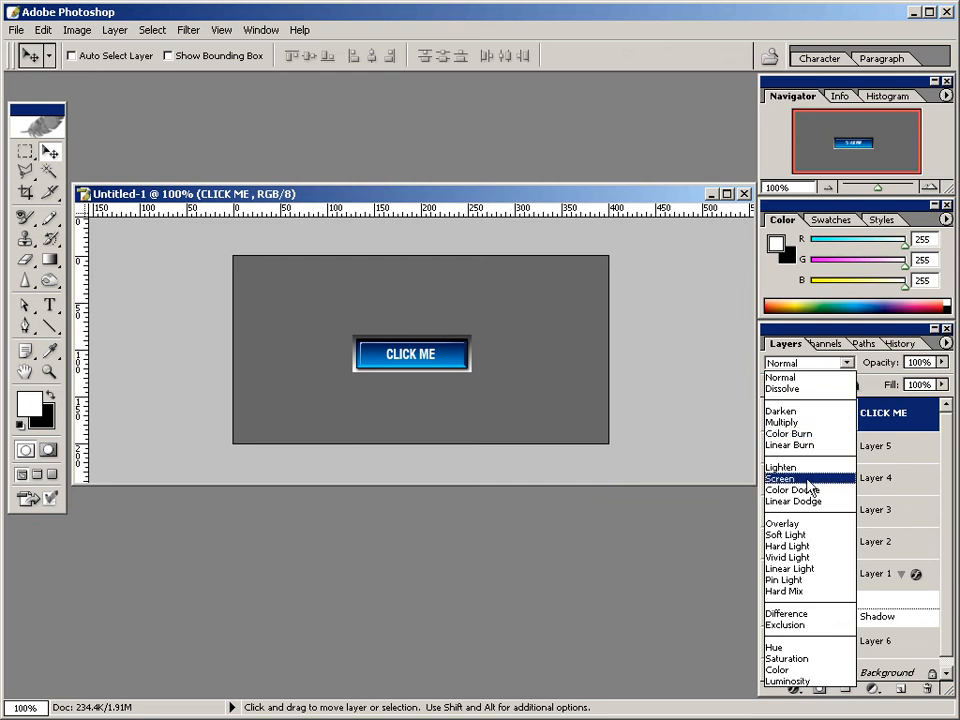
click(795, 524)
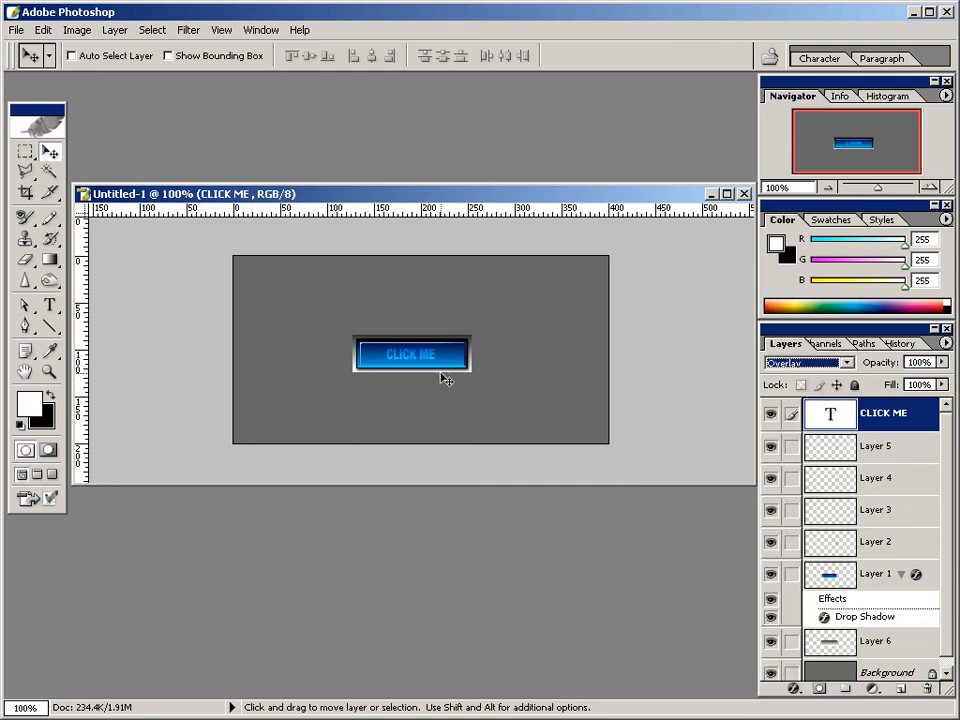
Nudge the CLICK ME text slightly down and to the right on the button, and show the guides.
drag(442, 370, 444, 374)
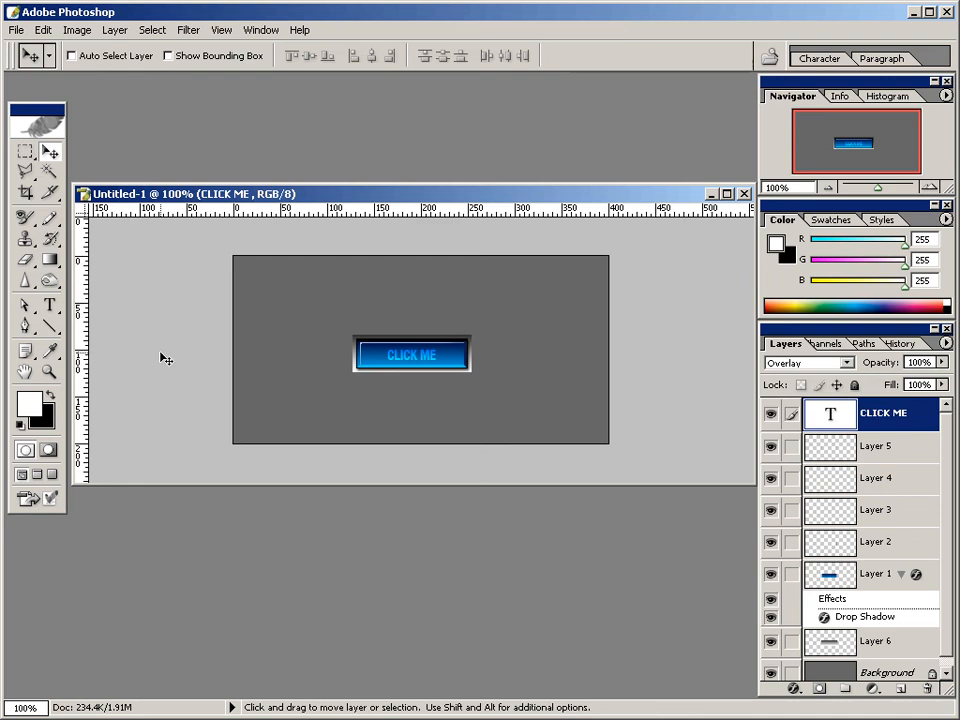
click(48, 371)
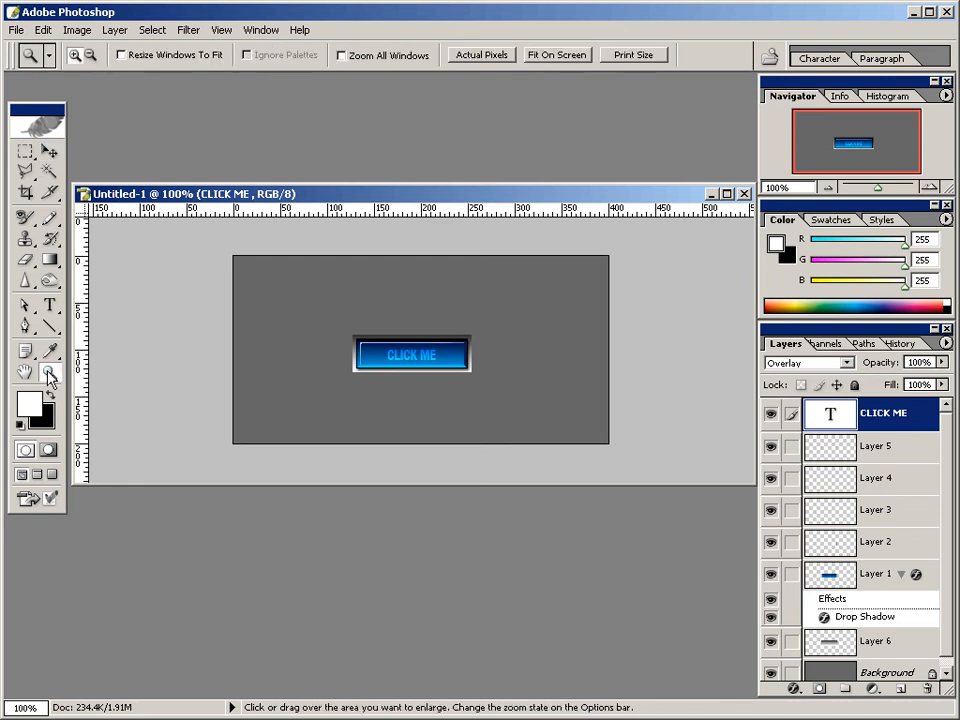
click(420, 354)
click(418, 354)
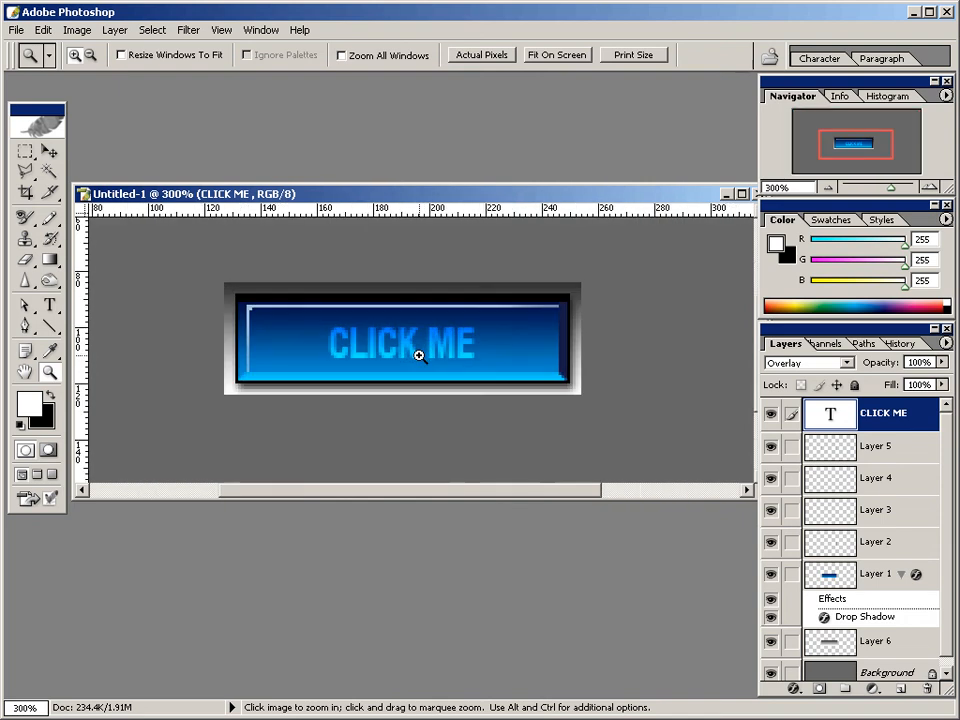
click(416, 354)
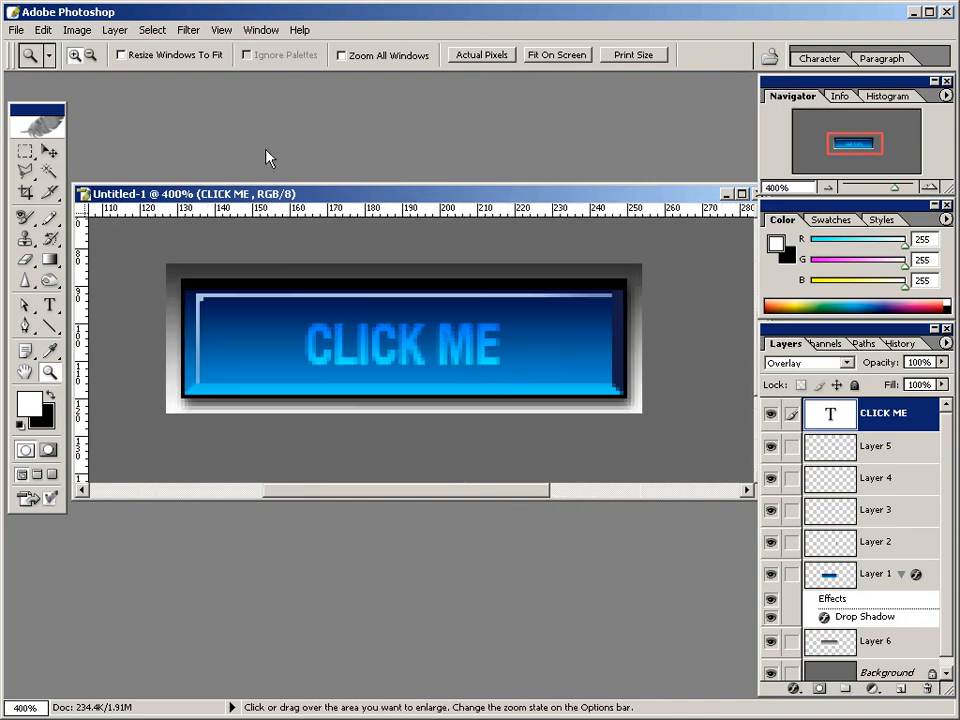
click(221, 30)
mouse_move(247, 255)
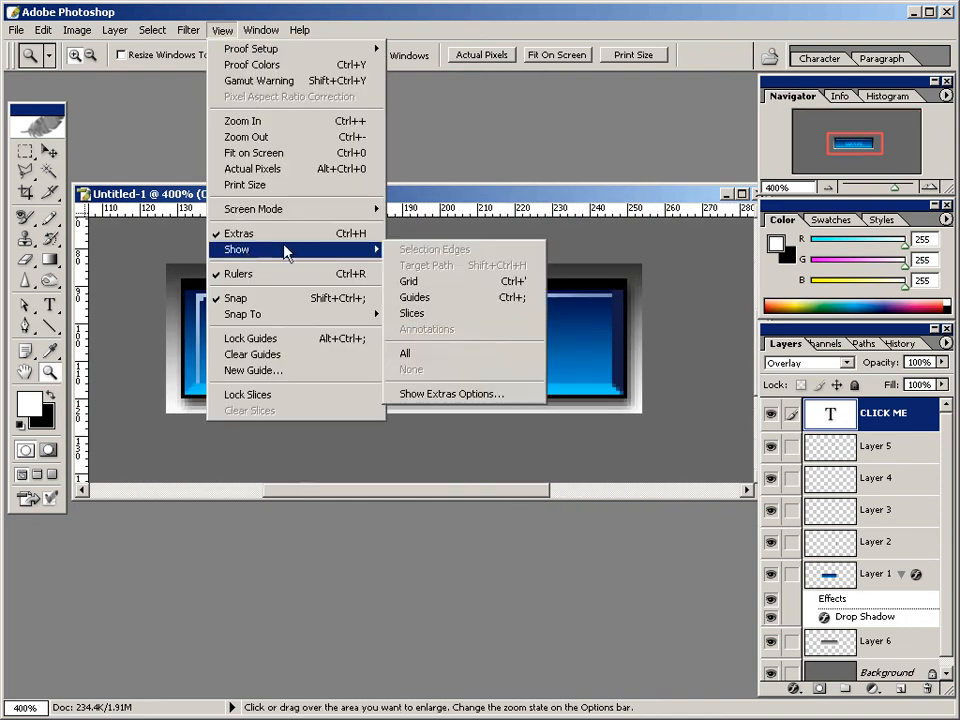
click(425, 296)
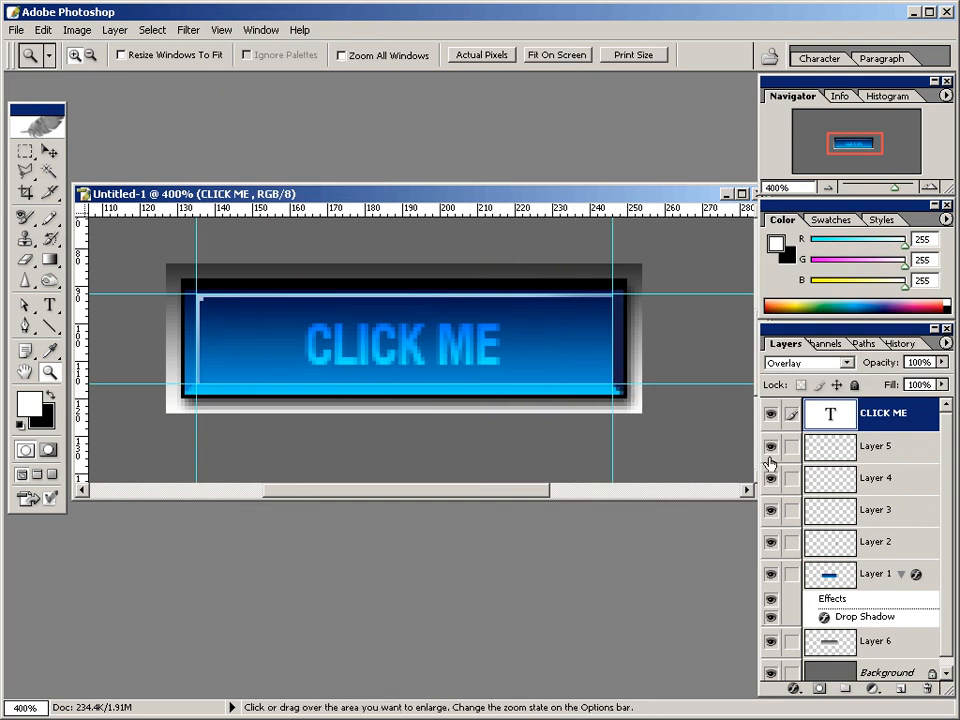
Select Layer 2 and compare the button with and without that layer's bright bottom bevel.
click(836, 548)
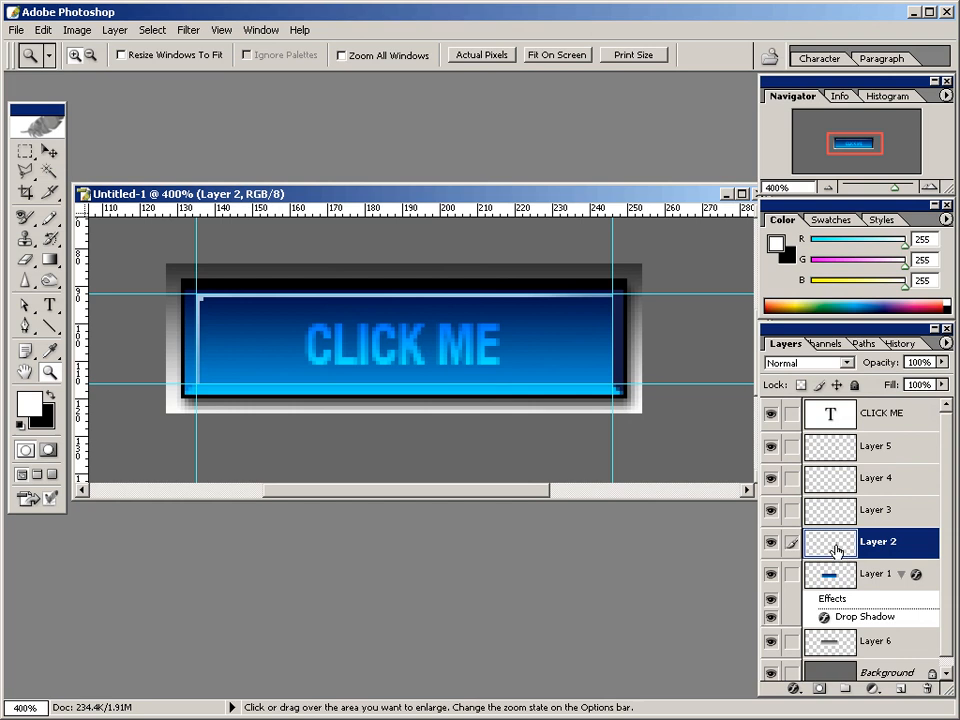
click(771, 543)
click(771, 543)
click(771, 543)
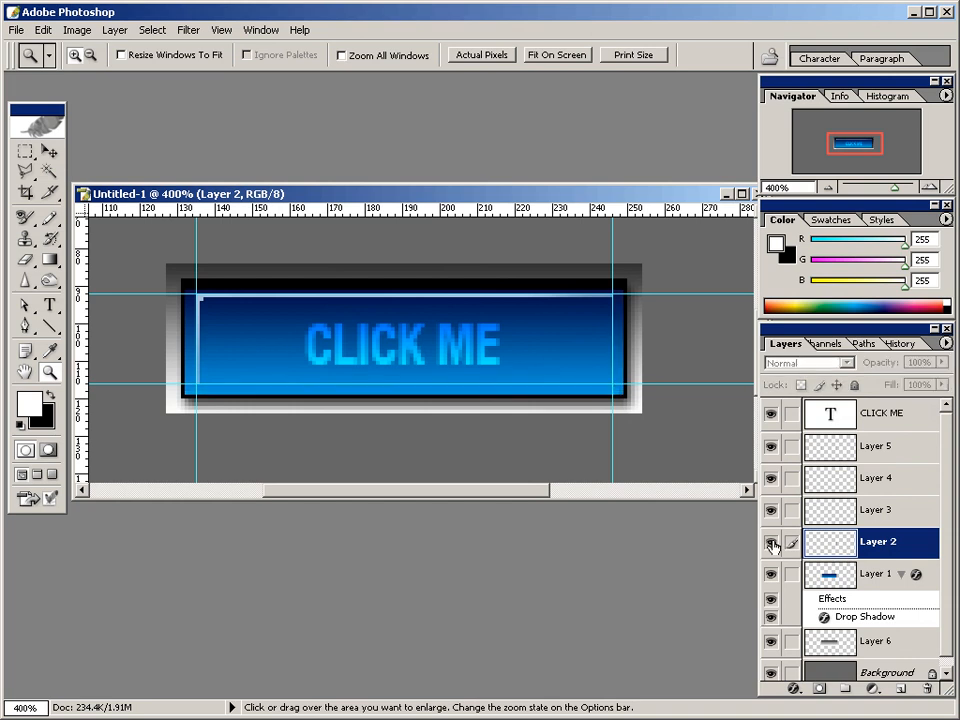
click(771, 543)
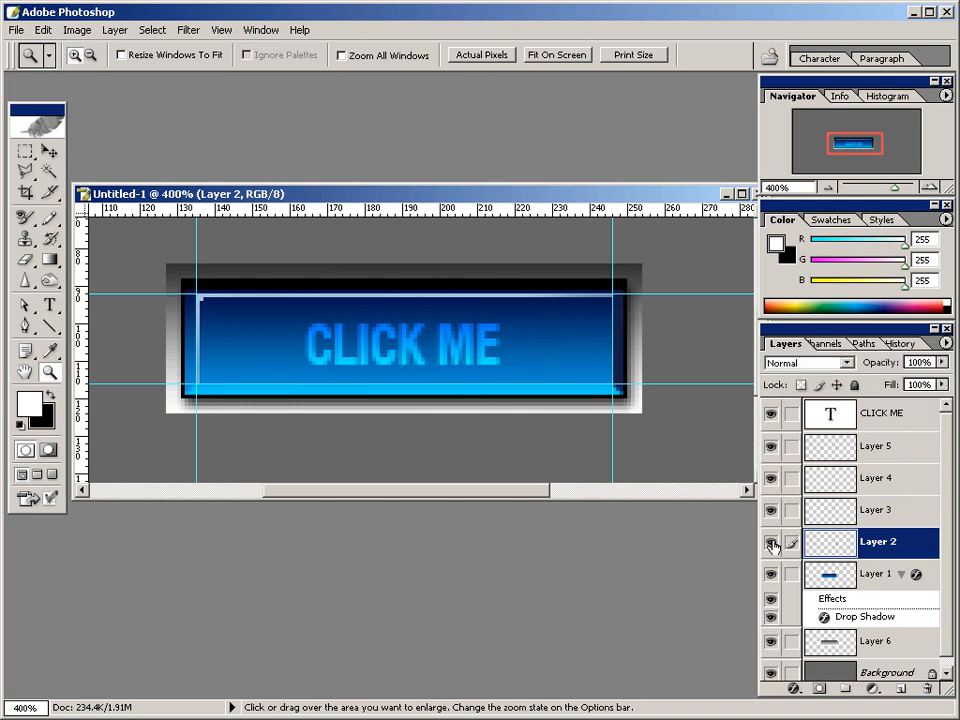
Outline the button's bottom bevel strip with the Polygonal Lasso and add a new layer above Layer 2.
click(27, 153)
mouse_move(25, 172)
mouse_down()
mouse_move(30, 185)
mouse_move(68, 196)
mouse_up()
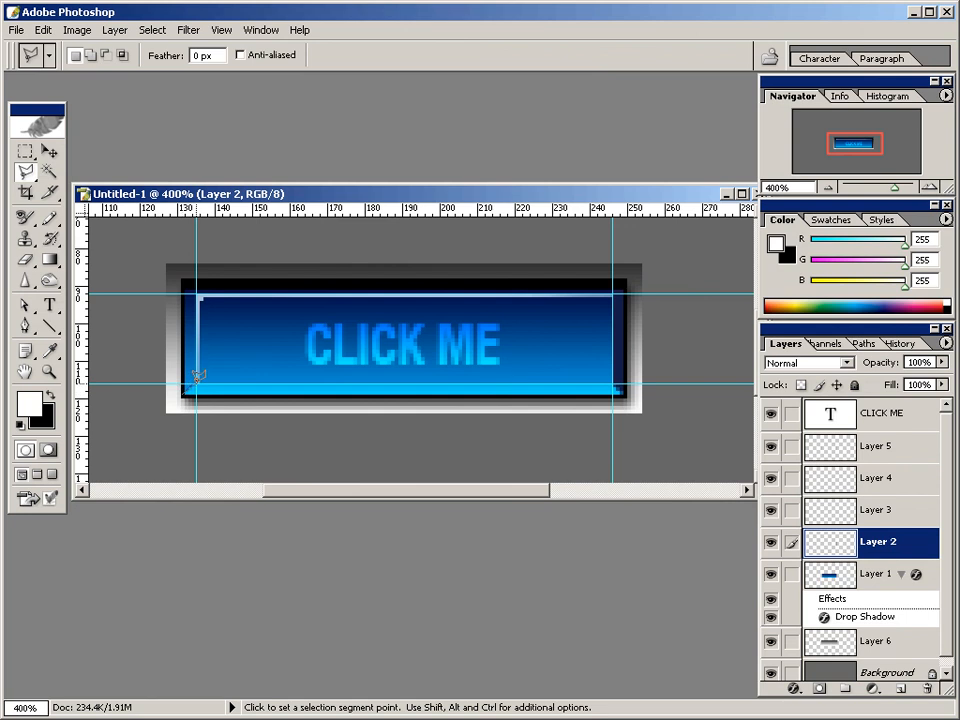
click(197, 376)
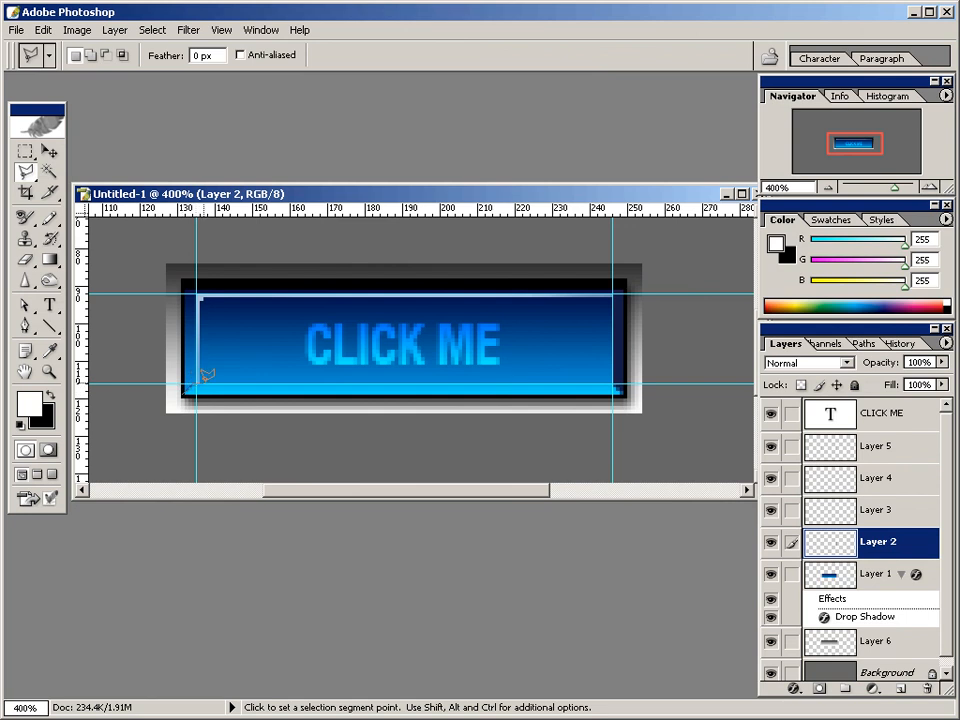
click(621, 391)
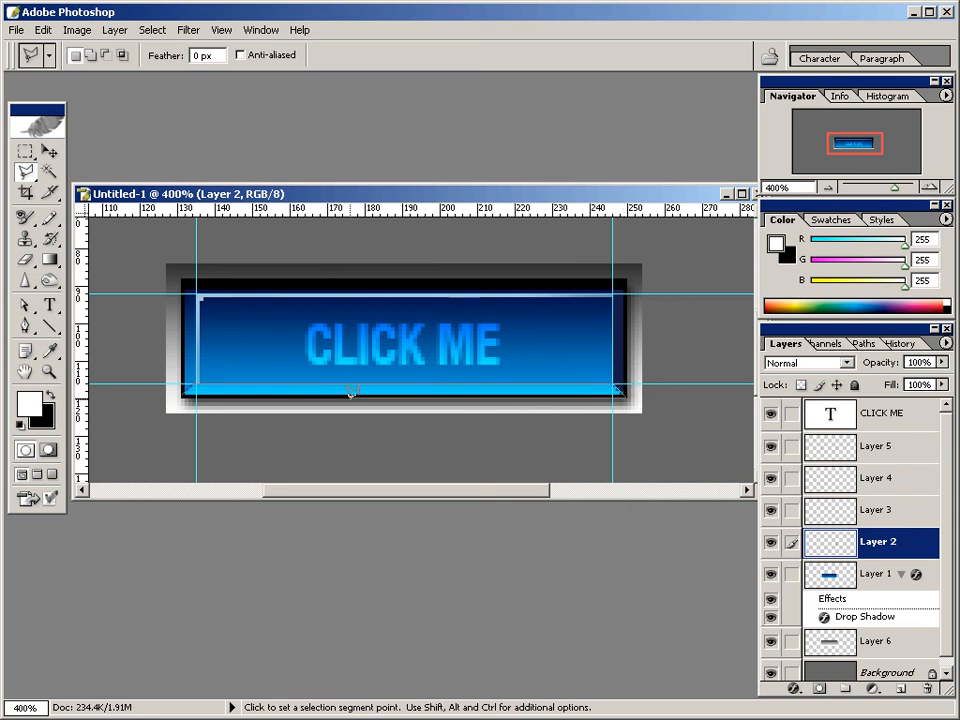
click(181, 389)
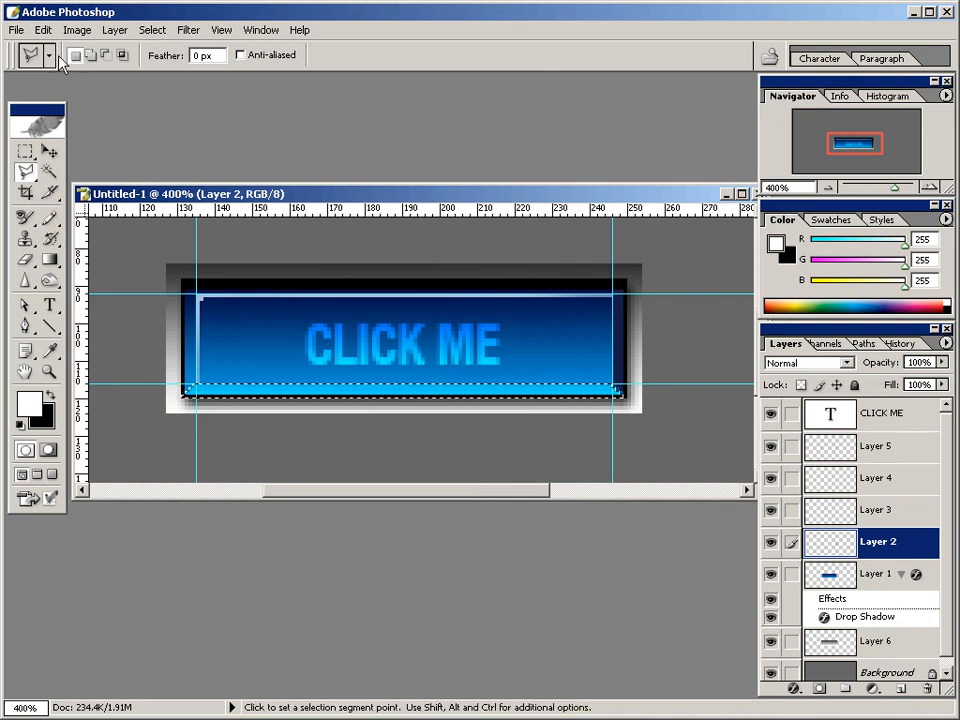
click(901, 689)
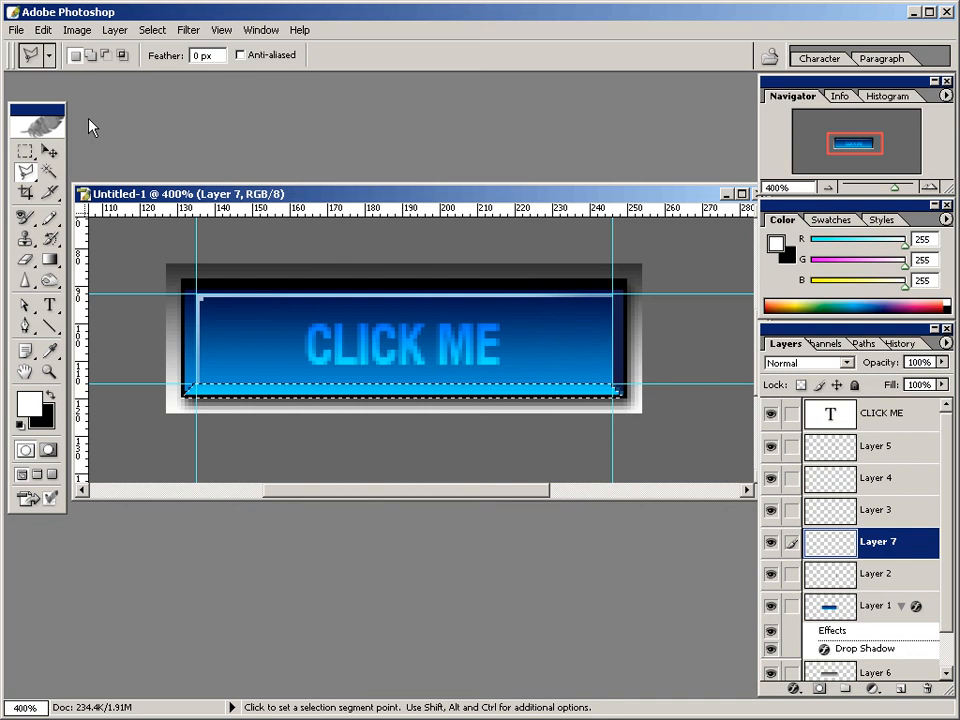
Set the foreground colour to the web-safe dark blue 000066.
click(26, 404)
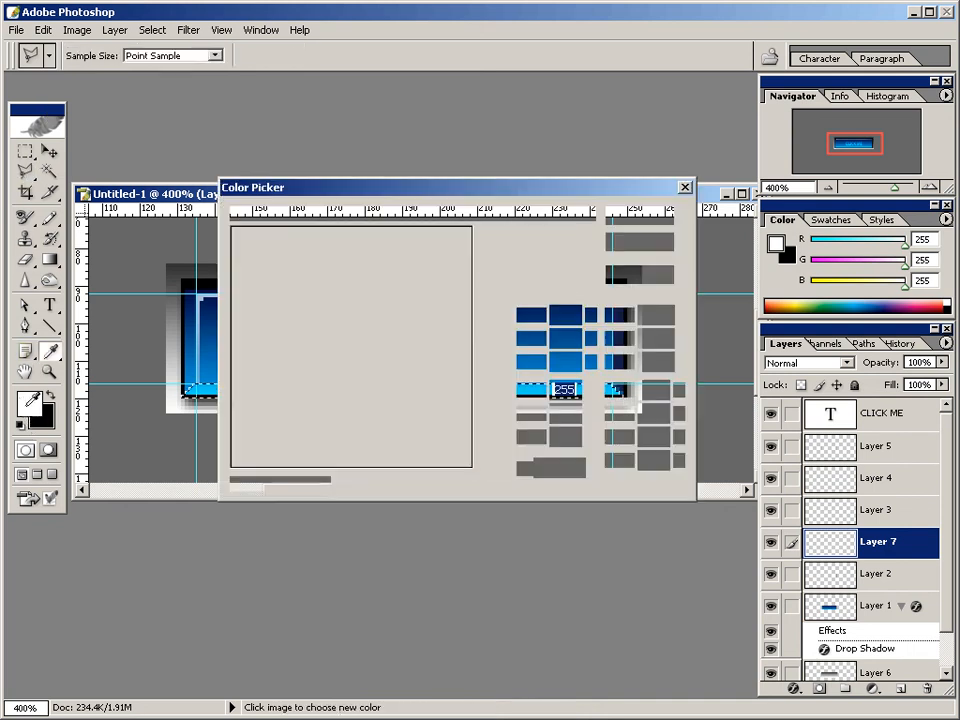
click(236, 483)
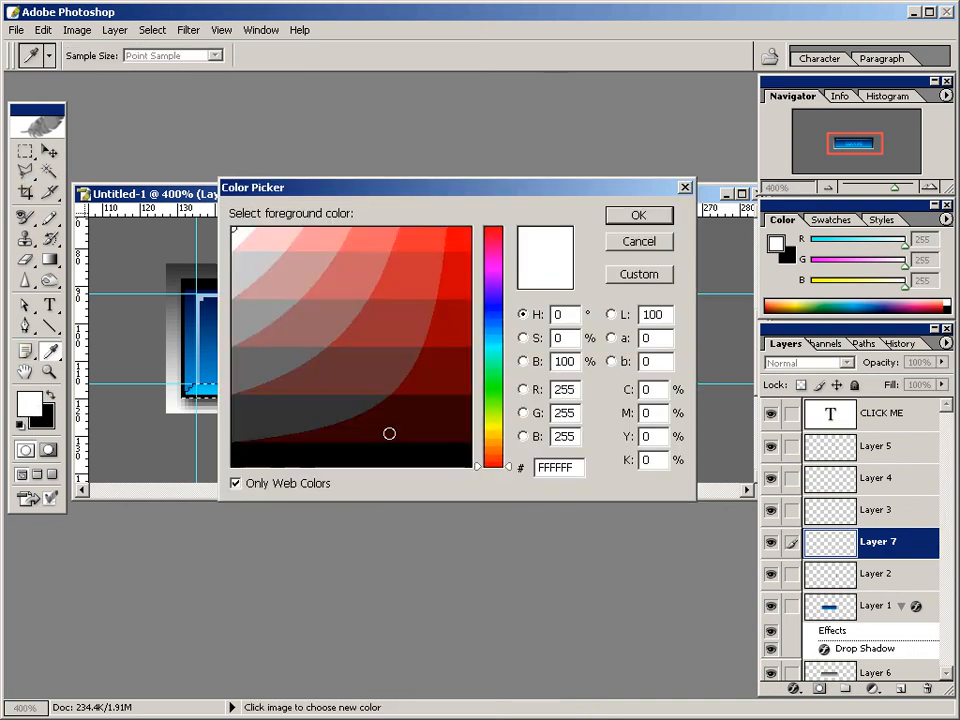
click(506, 311)
click(454, 384)
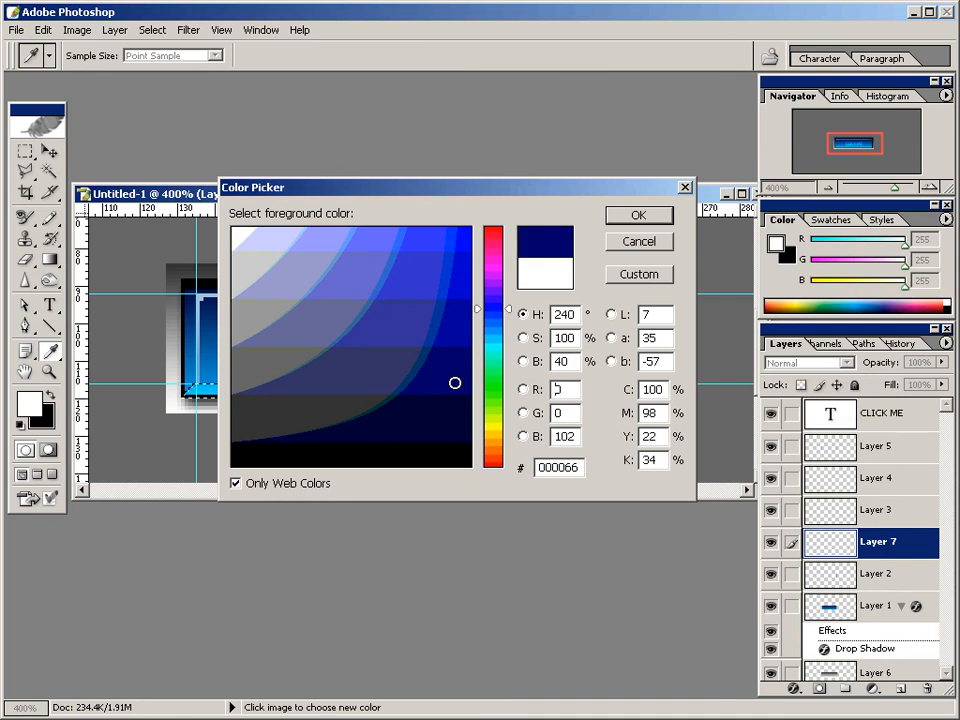
click(461, 410)
click(462, 361)
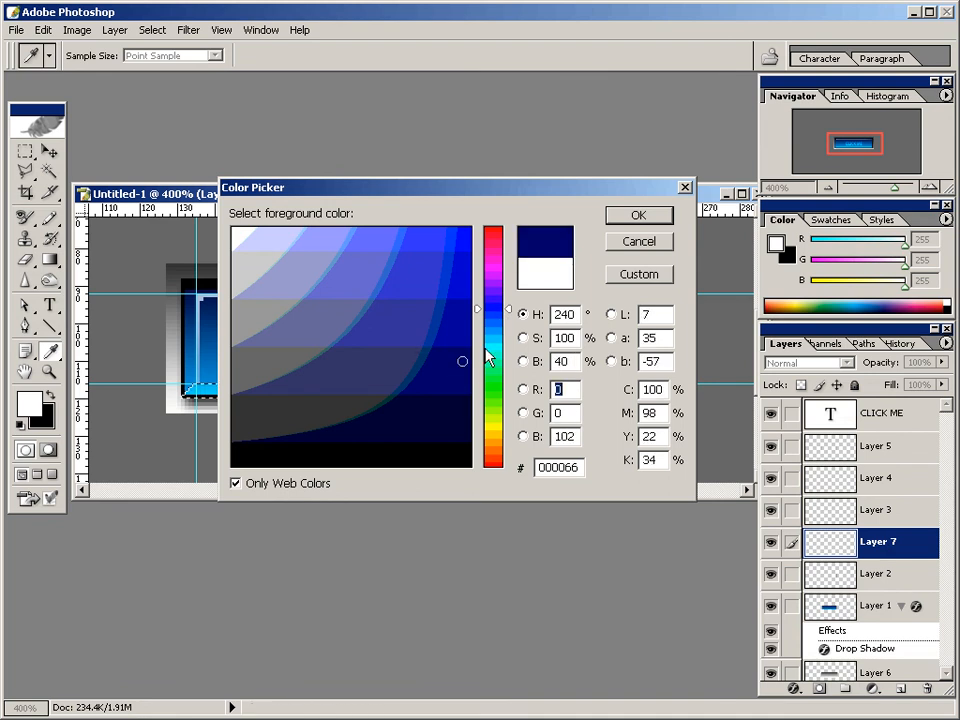
click(617, 216)
key(l)
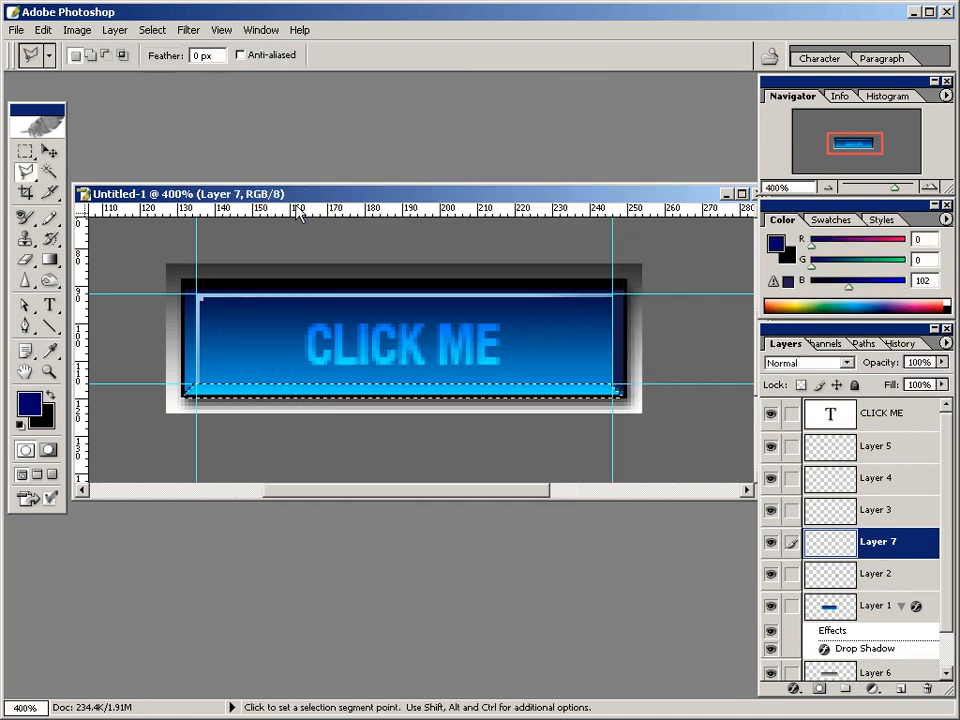
Fill the selected bottom bevel strip on Layer 7 with the foreground colour and deselect it.
click(43, 30)
click(60, 274)
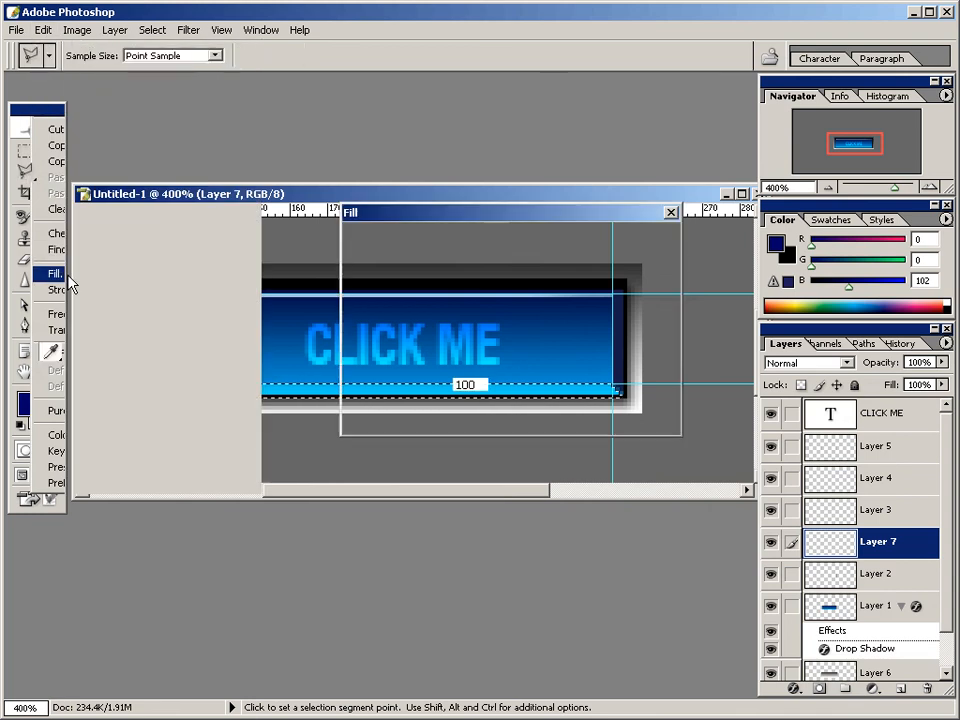
click(564, 264)
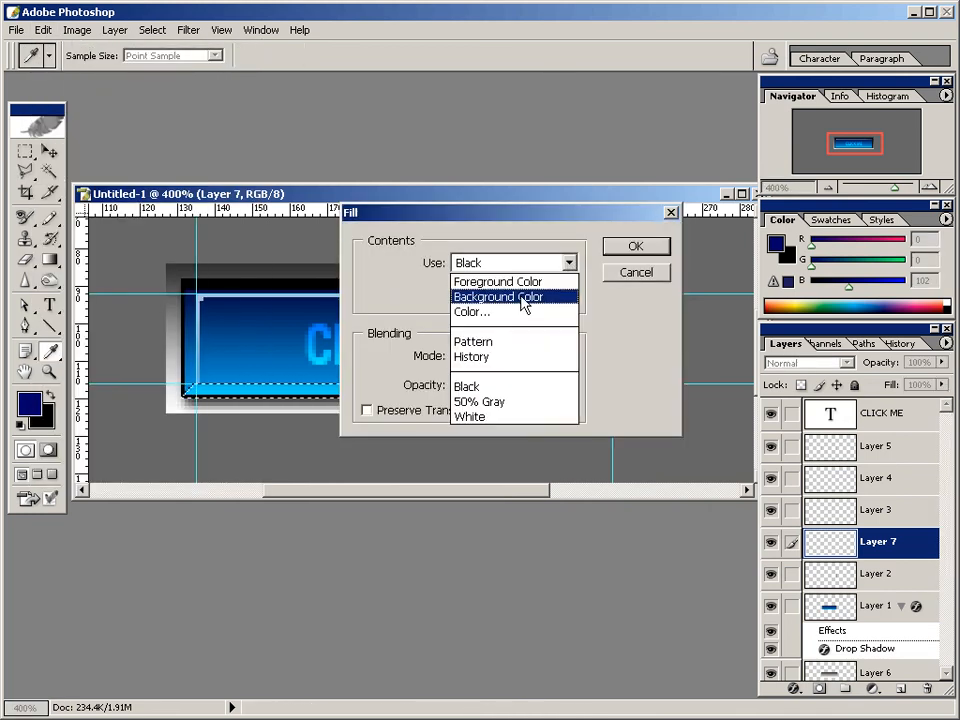
click(514, 282)
click(615, 250)
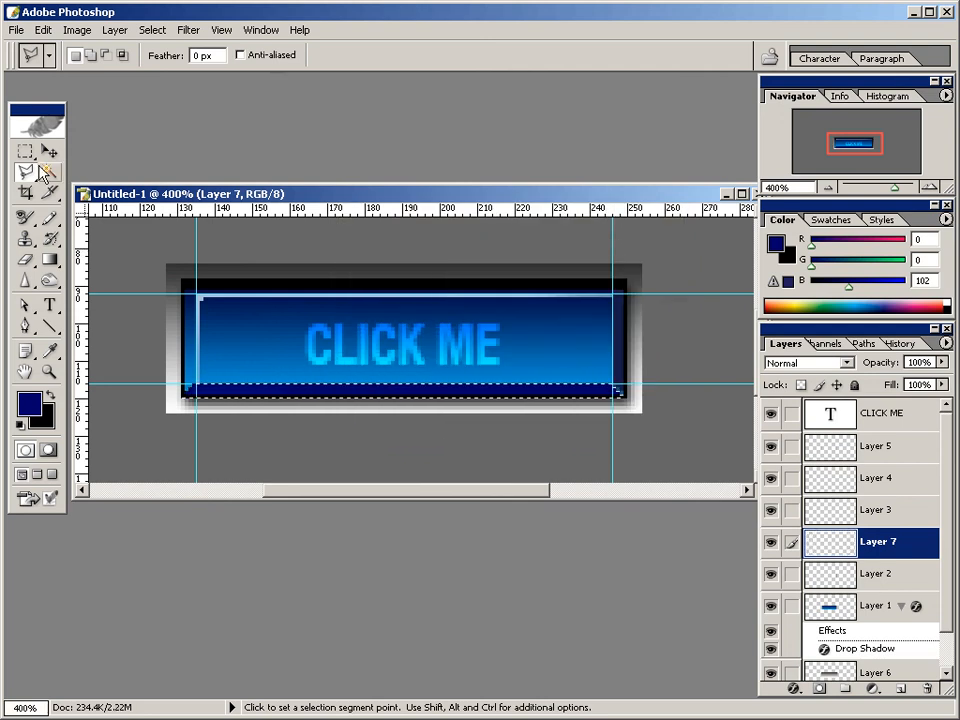
click(153, 30)
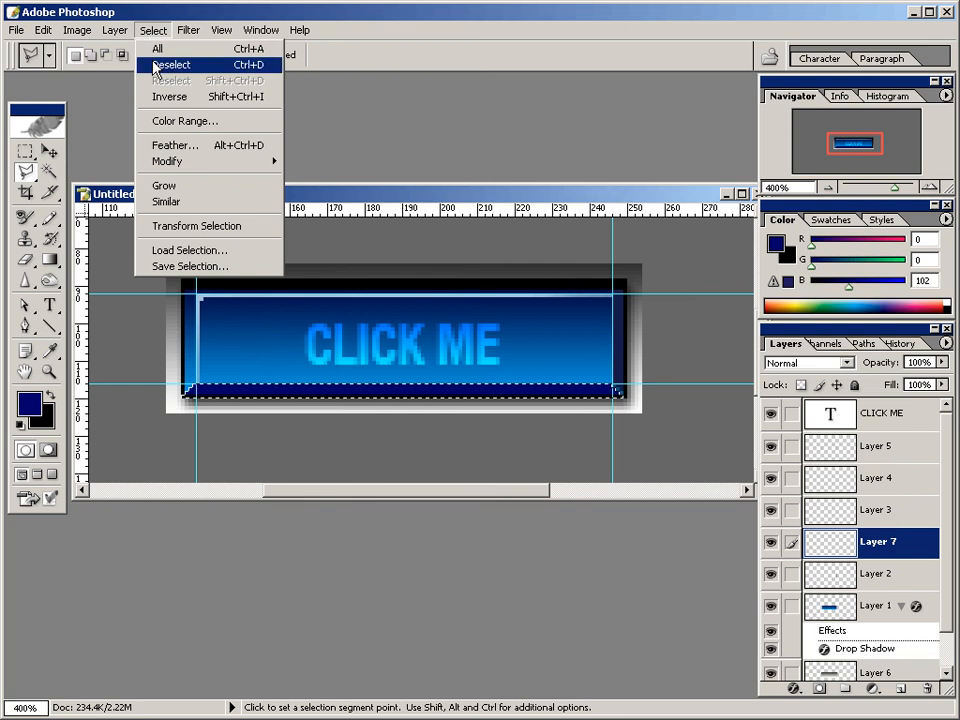
click(155, 66)
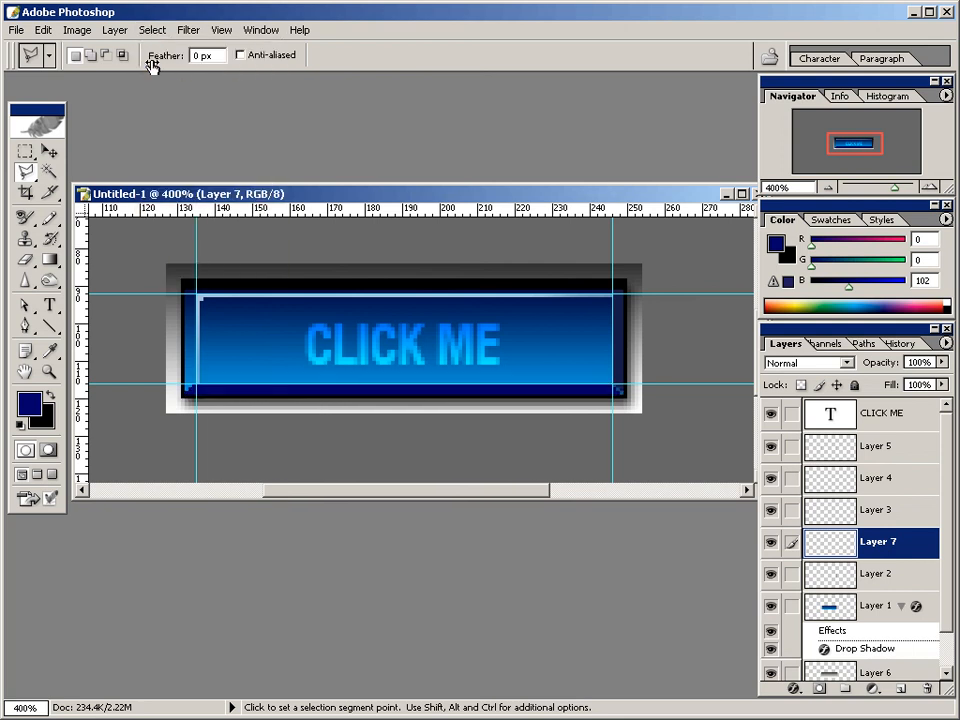
Display the button at actual pixel size and hide the guides.
click(222, 30)
click(237, 170)
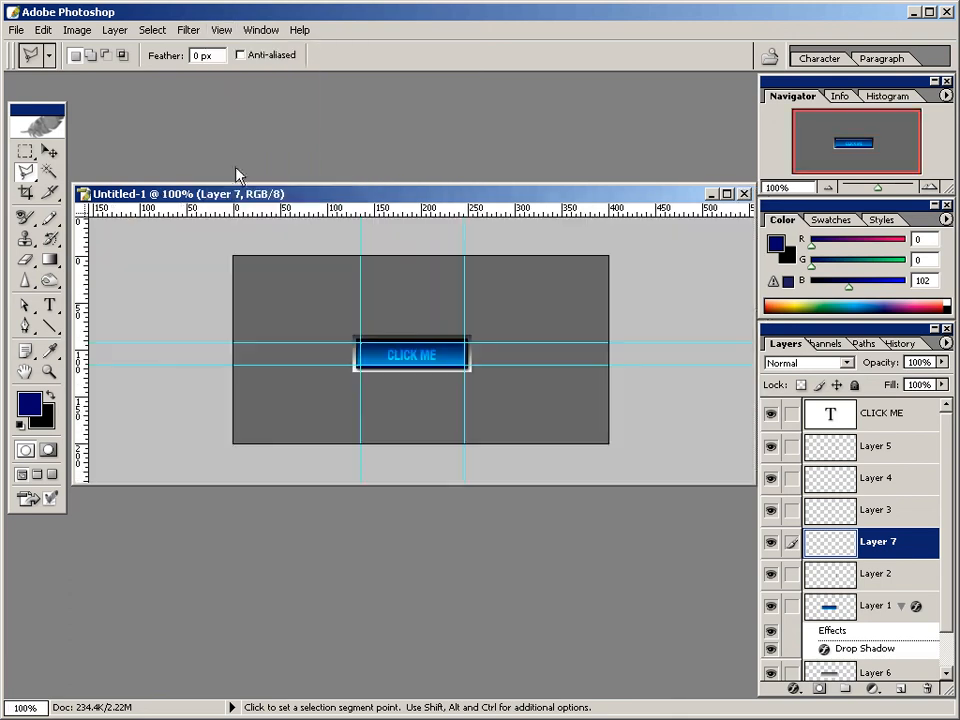
click(222, 30)
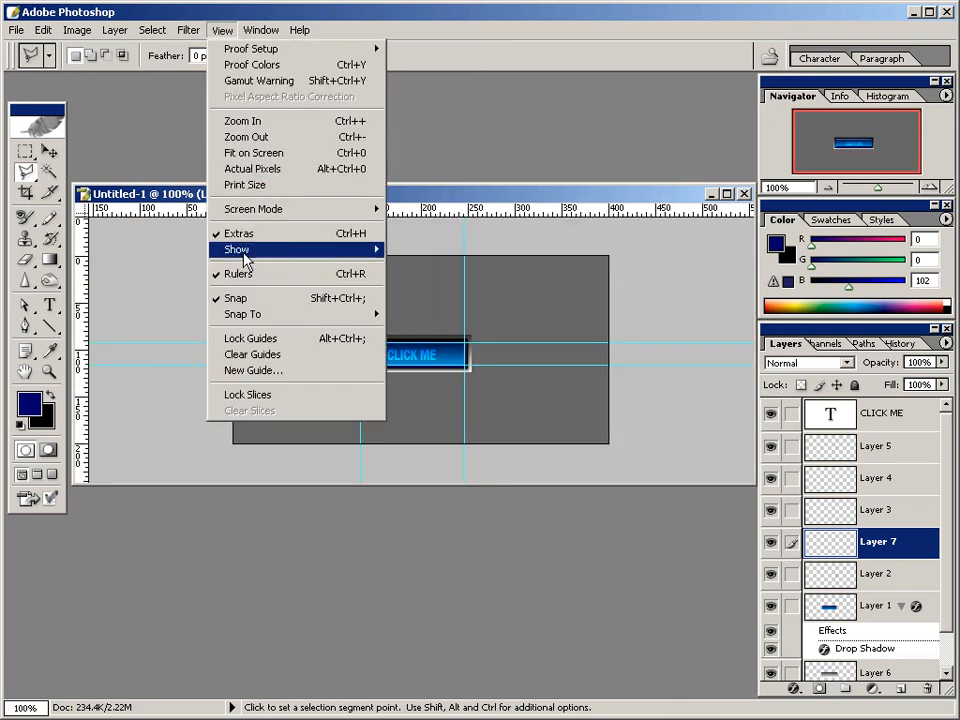
mouse_move(250, 252)
click(412, 297)
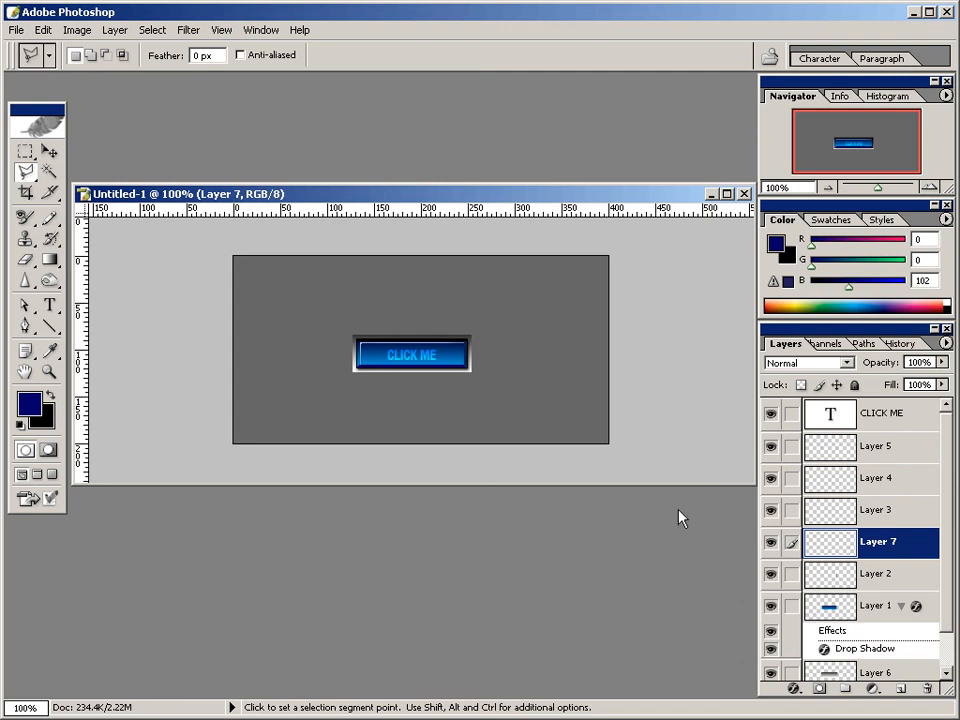
Set the CLICK ME text layer's blending mode to Normal and its opacity to 71%.
click(864, 414)
click(846, 362)
click(846, 372)
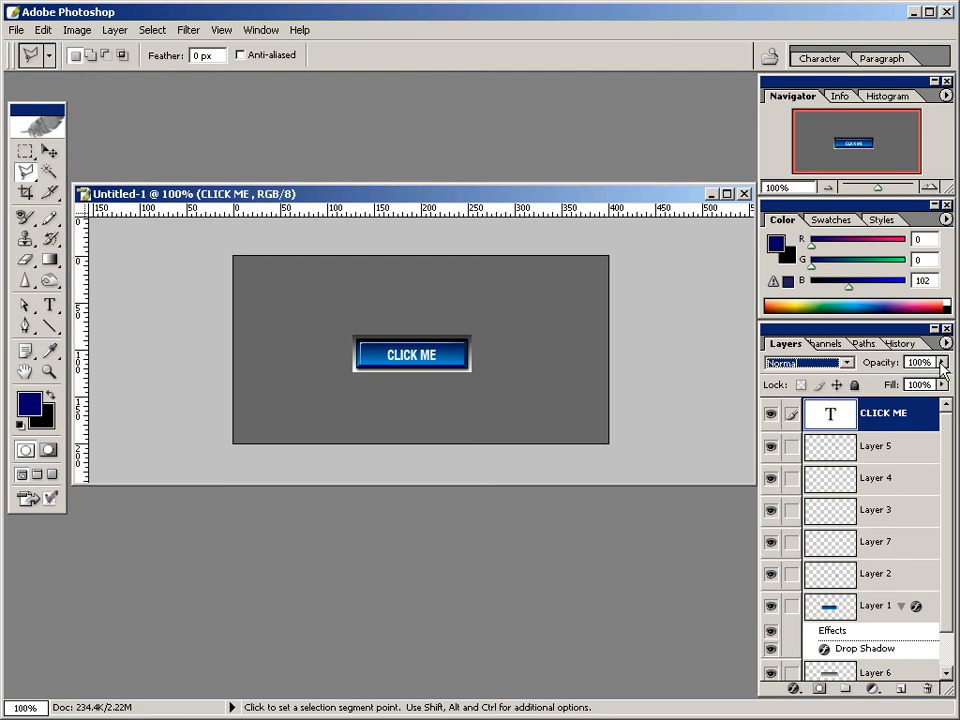
drag(942, 363, 918, 380)
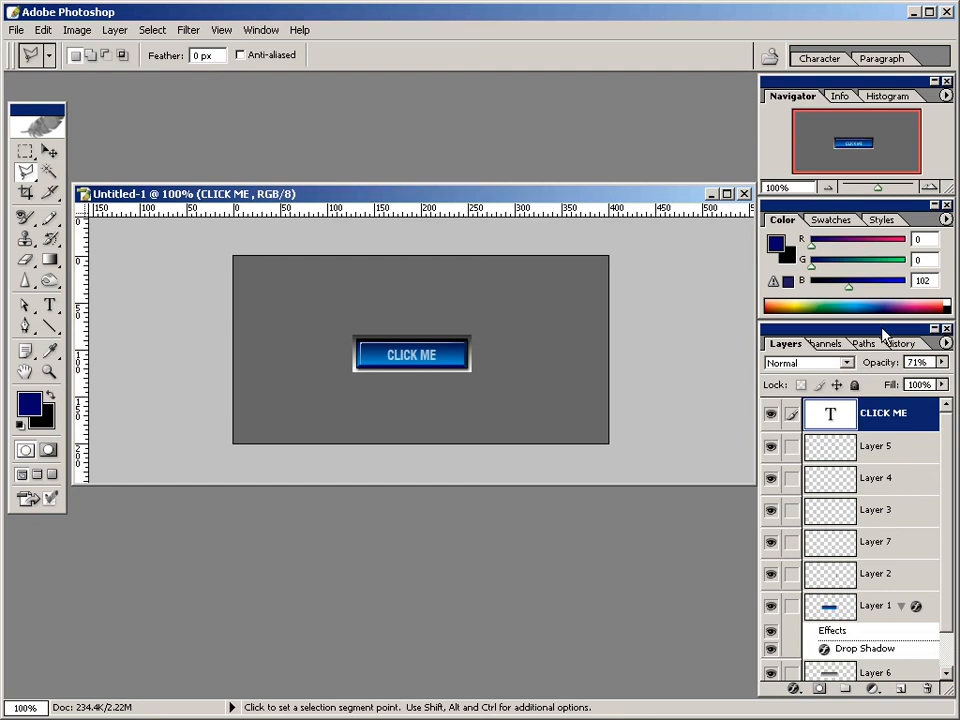
Set the CLICK ME layer's blending mode to Overlay while comparing the button with and without Layer 7.
click(772, 543)
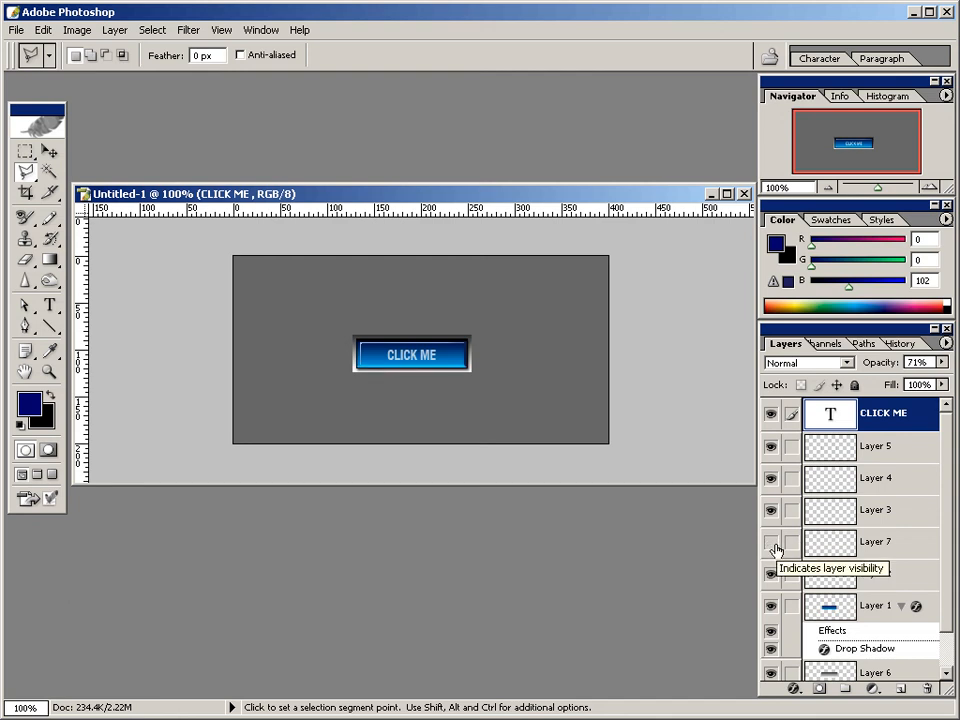
click(845, 363)
click(805, 523)
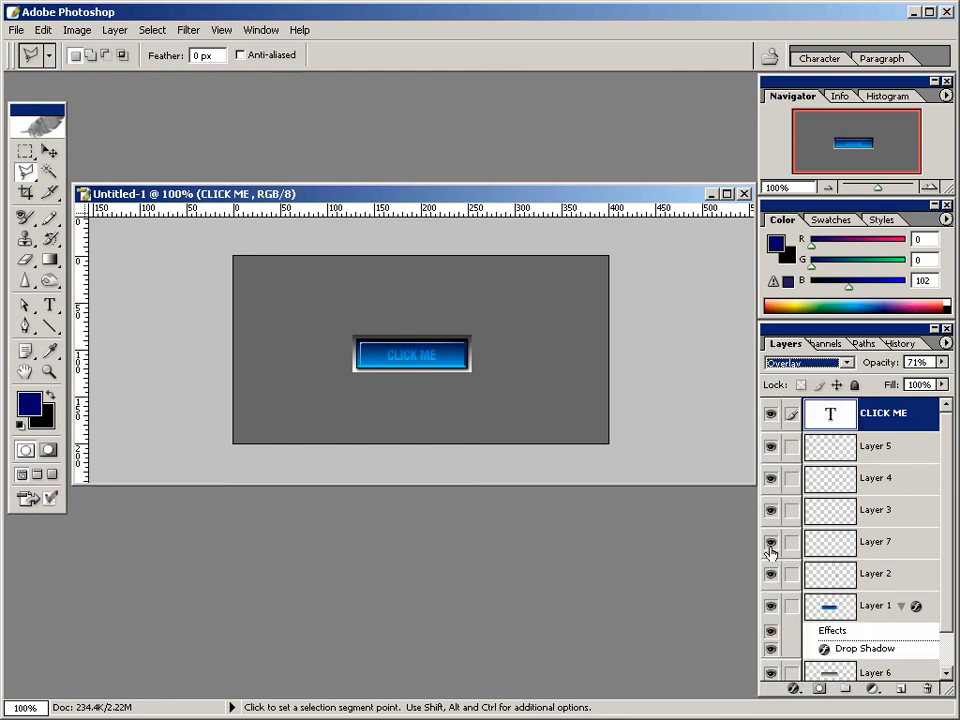
click(771, 545)
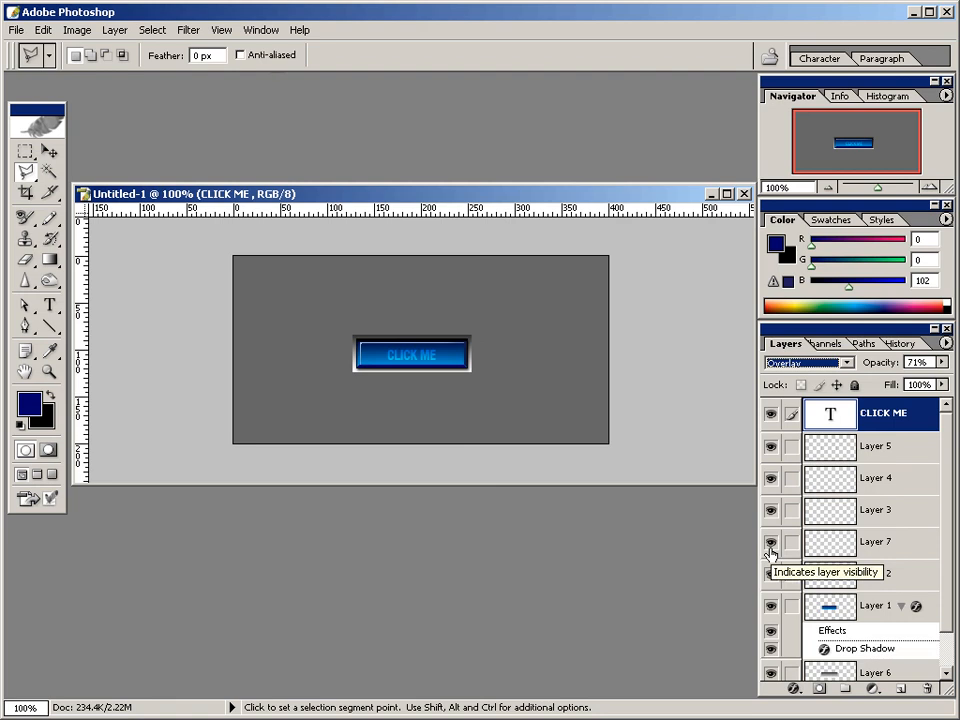